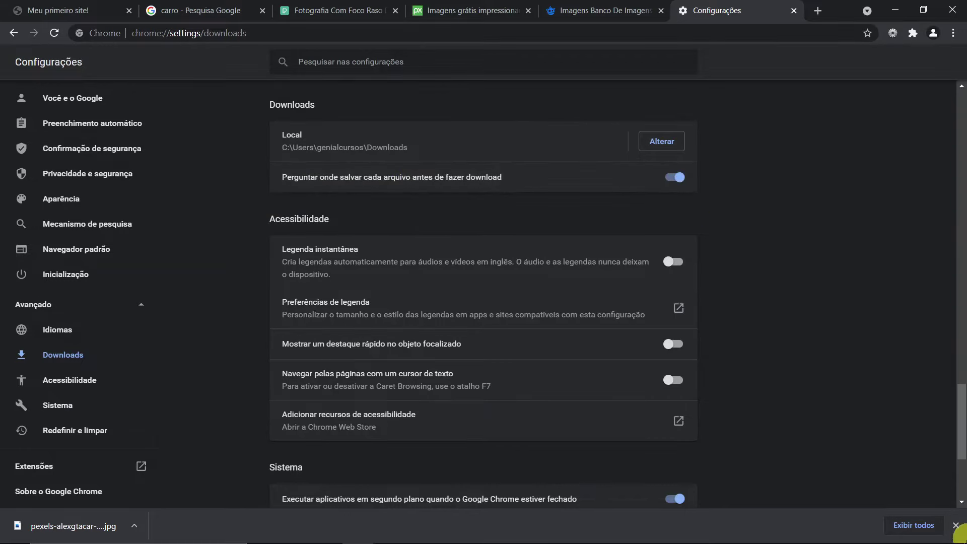
Step: Close the browser's download settings and start downloading the blue Alpine car photo from Pexels again
{"action": "left_click", "coordinate": [955, 526]}
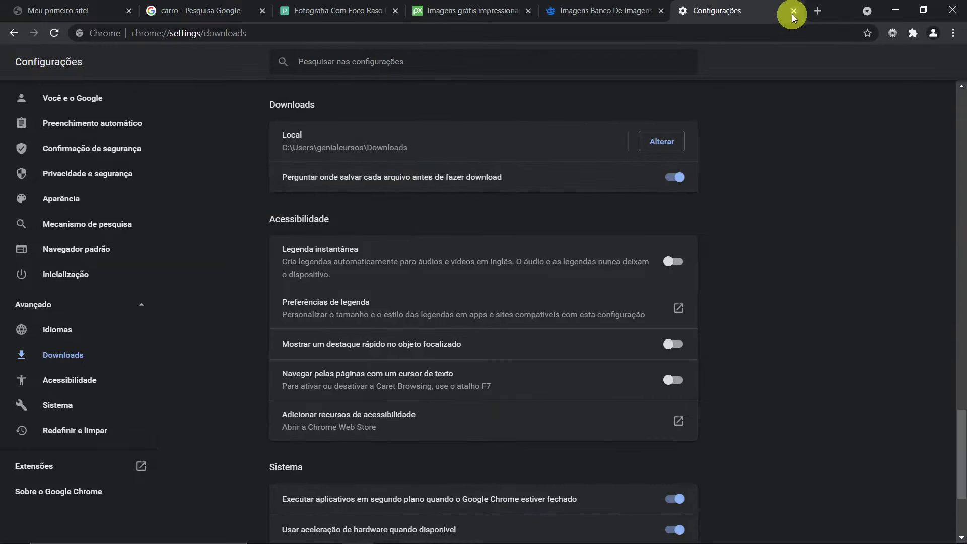
{"action": "left_click", "coordinate": [794, 10]}
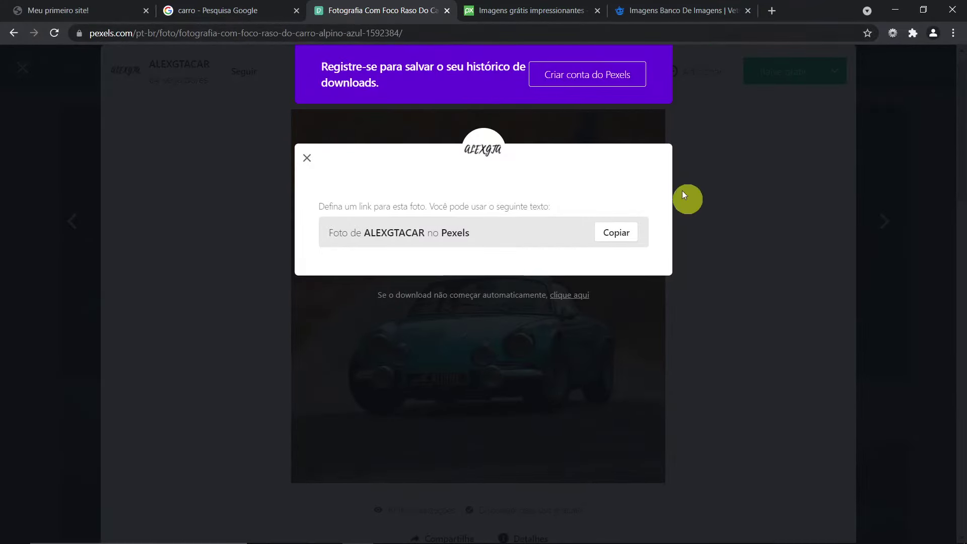
{"action": "left_click", "coordinate": [307, 157]}
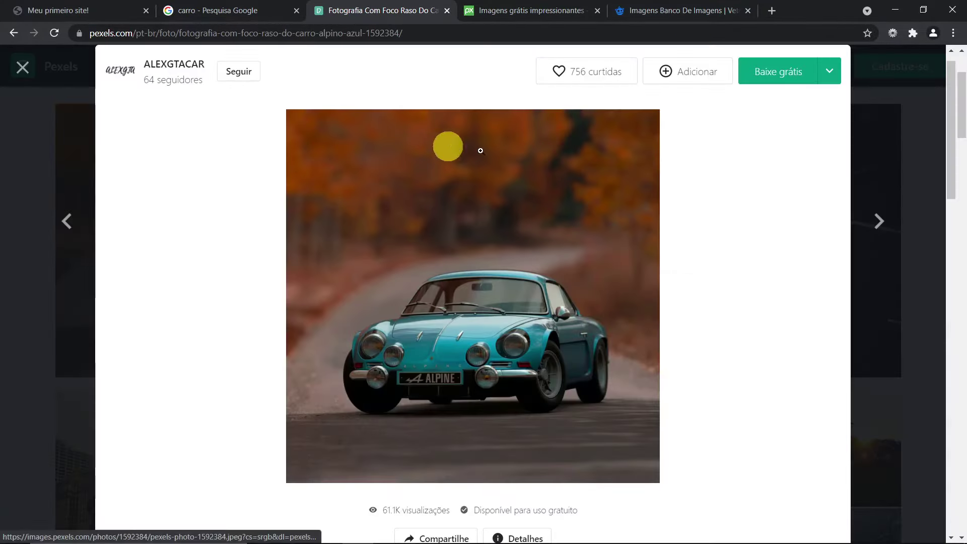
{"action": "left_click", "coordinate": [784, 78]}
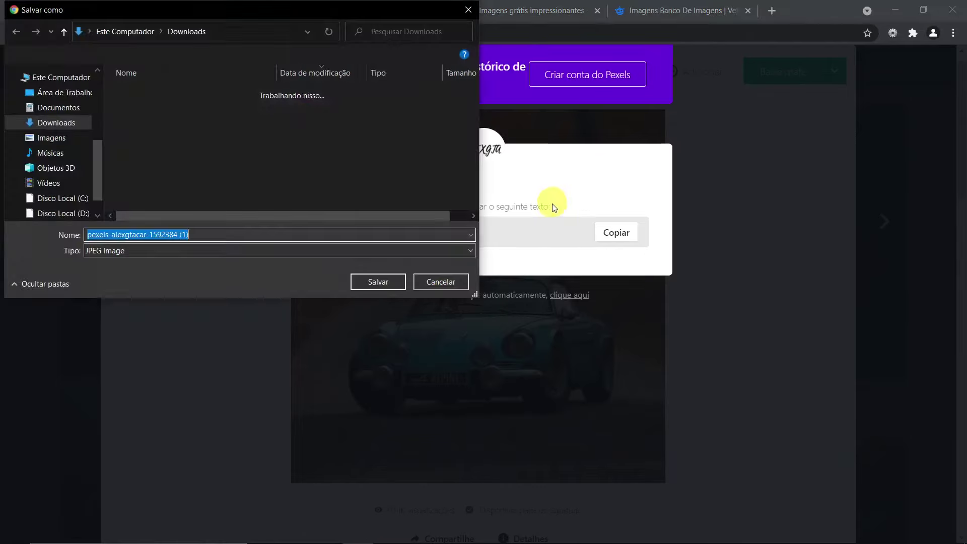
{"action": "left_click_drag", "start_coordinate": [183, 14], "coordinate": [421, 84]}
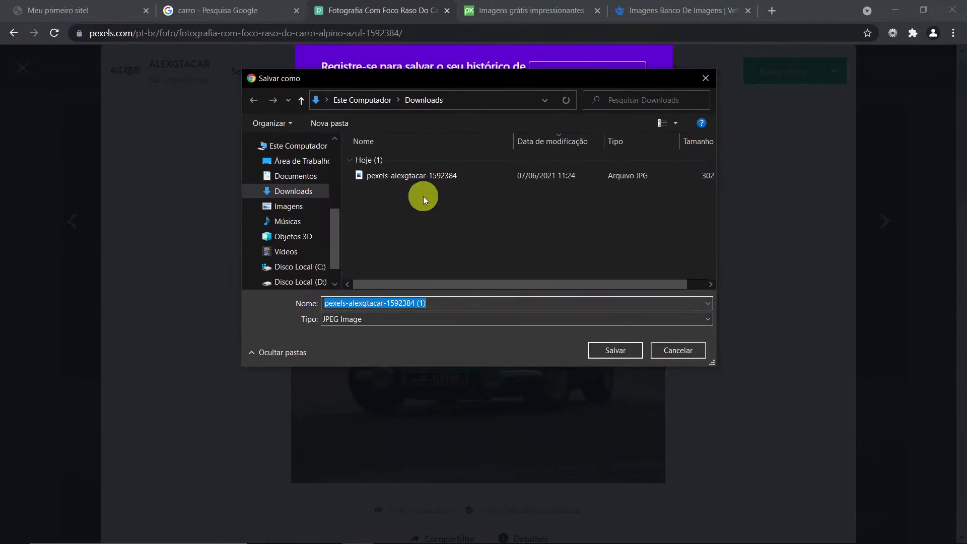
Step: Set the save location to the aula-html folder inside sites on drive C
{"action": "left_click_drag", "start_coordinate": [333, 244], "coordinate": [338, 256]}
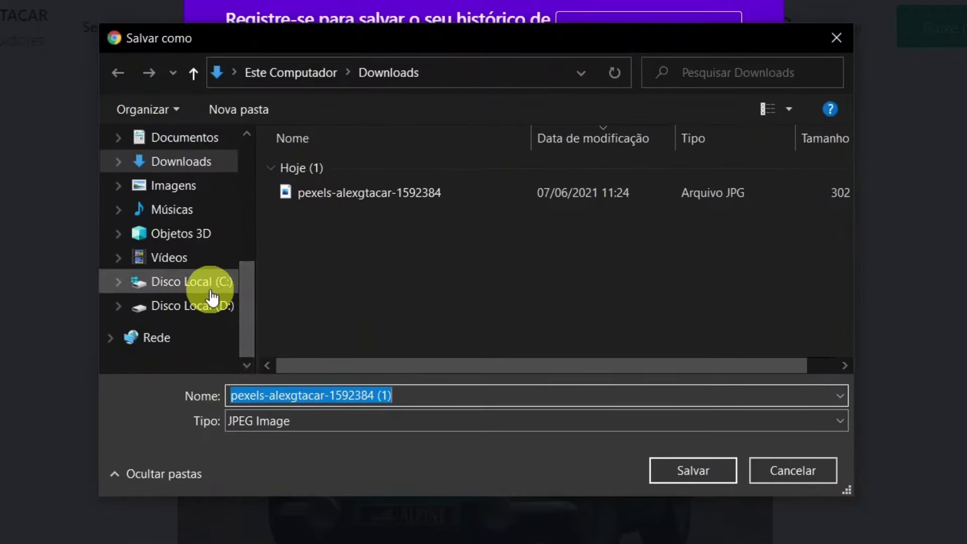
{"action": "left_click", "coordinate": [312, 236]}
{"action": "left_click", "coordinate": [211, 291]}
{"action": "scroll", "coordinate": [442, 239], "scroll_direction": "down", "scroll_amount": 5}
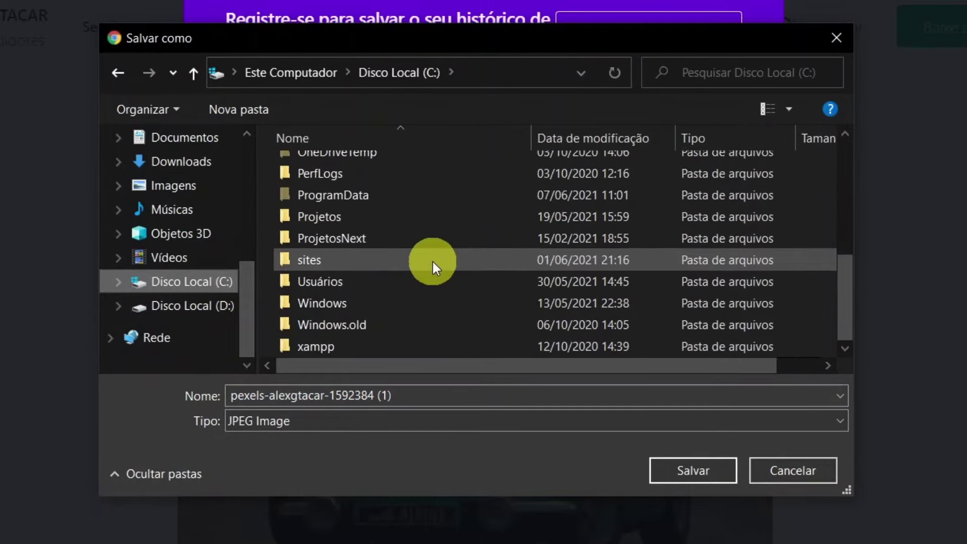
{"action": "double_click", "coordinate": [321, 260]}
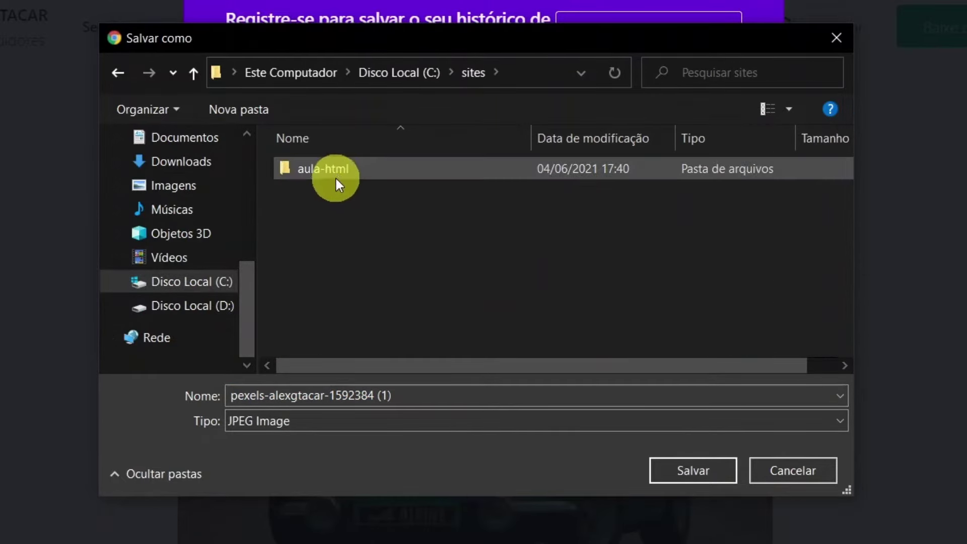
{"action": "double_click", "coordinate": [337, 172]}
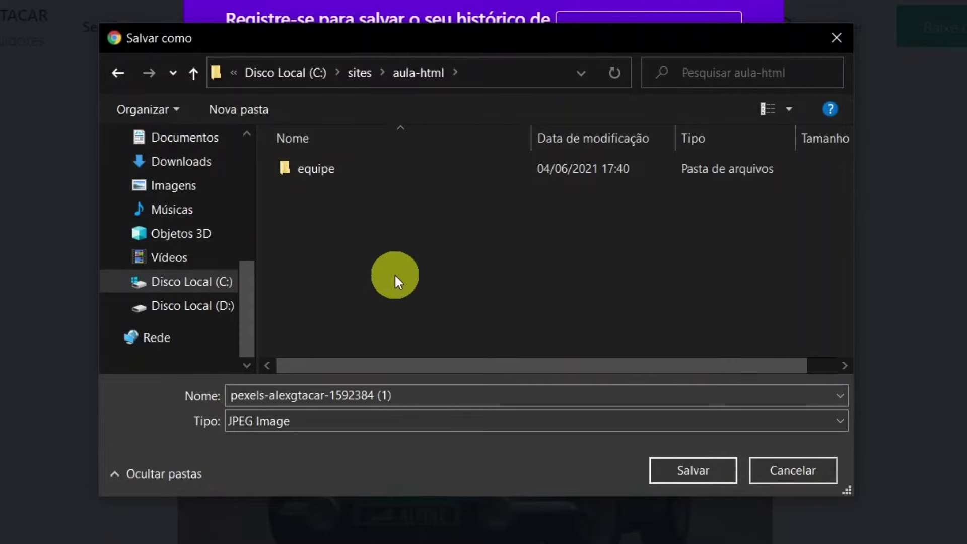
Step: Create a new folder named img inside aula-html
{"action": "left_click", "coordinate": [243, 114]}
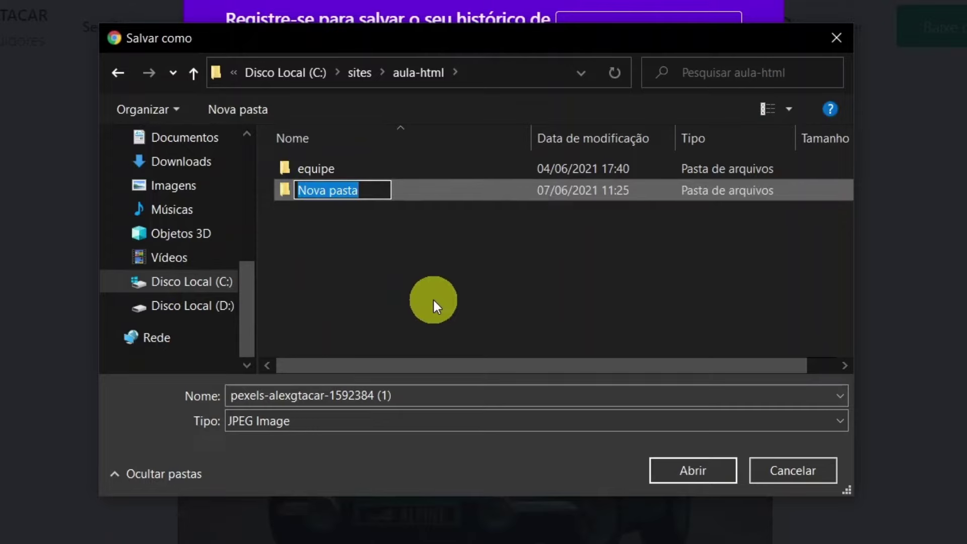
{"action": "type", "text": "img"}
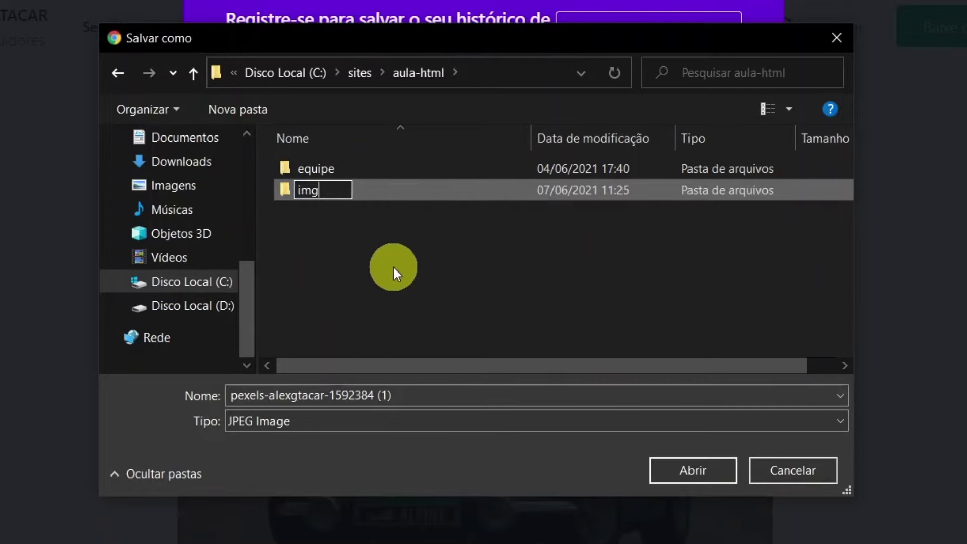
{"action": "left_click", "coordinate": [362, 244]}
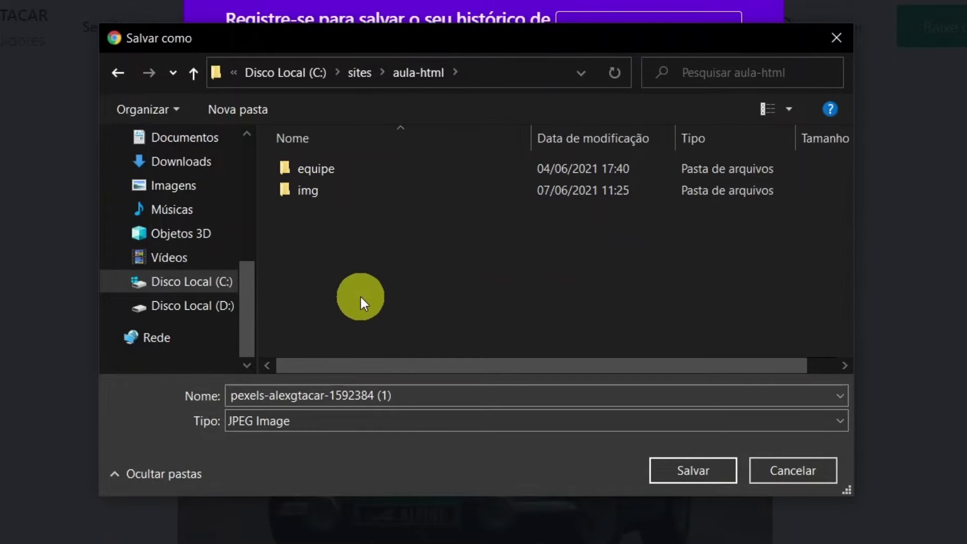
Step: Save the photo in the img folder as a JPEG named carro
{"action": "left_click", "coordinate": [319, 196]}
{"action": "double_click", "coordinate": [319, 195]}
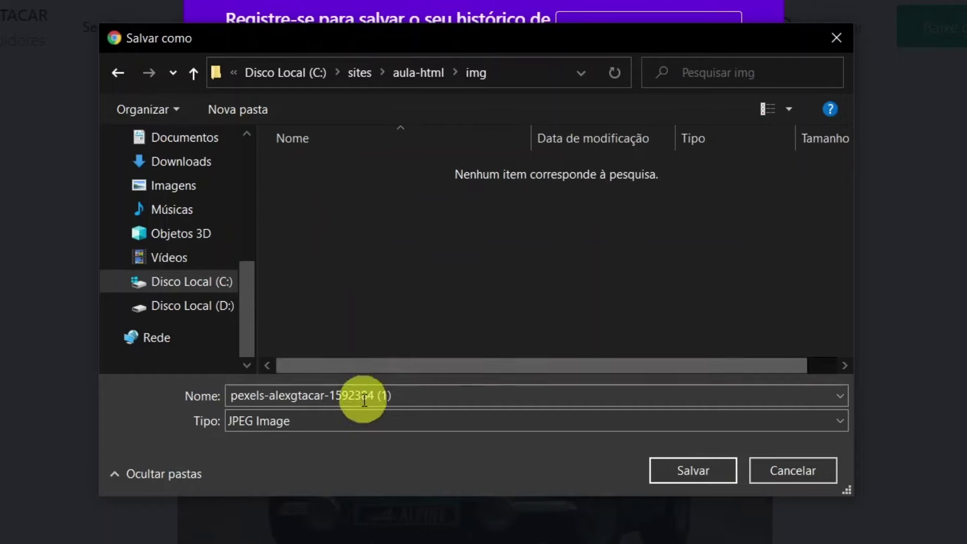
{"action": "triple_click", "coordinate": [346, 394]}
{"action": "type", "text": "carro"}
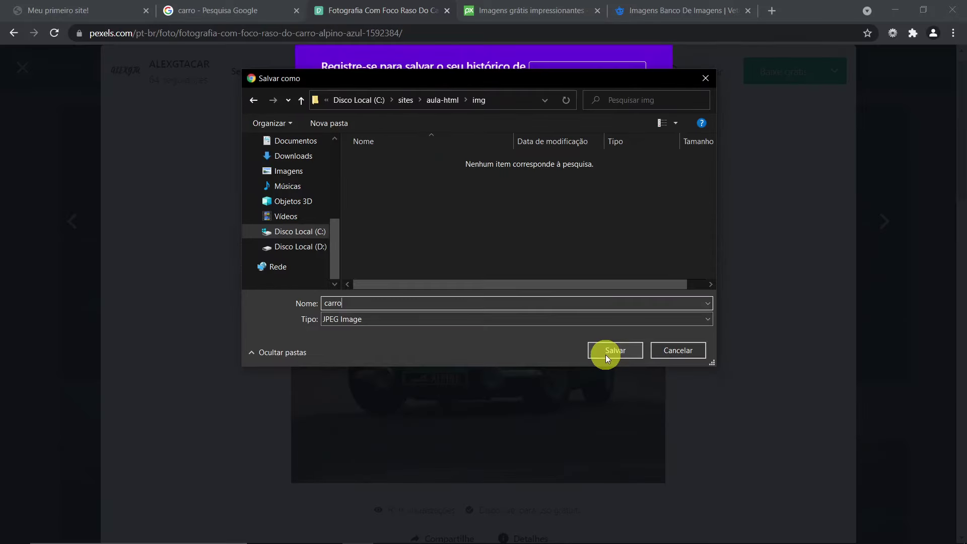
{"action": "left_click", "coordinate": [679, 474]}
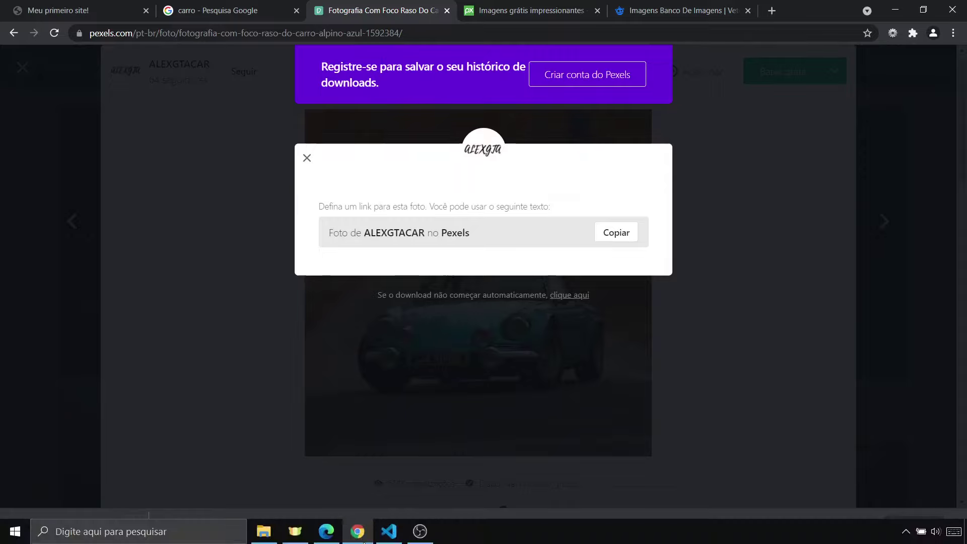
Step: Switch to Visual Studio Code with the browser restored beside it, showing the local index.html page
{"action": "left_click", "coordinate": [388, 533]}
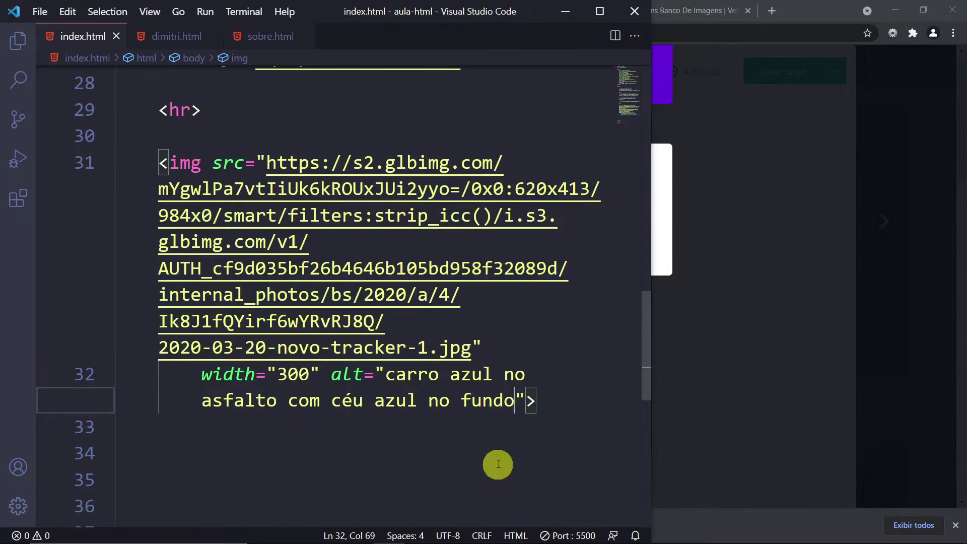
{"action": "left_click", "coordinate": [822, 10]}
{"action": "left_click", "coordinate": [921, 11]}
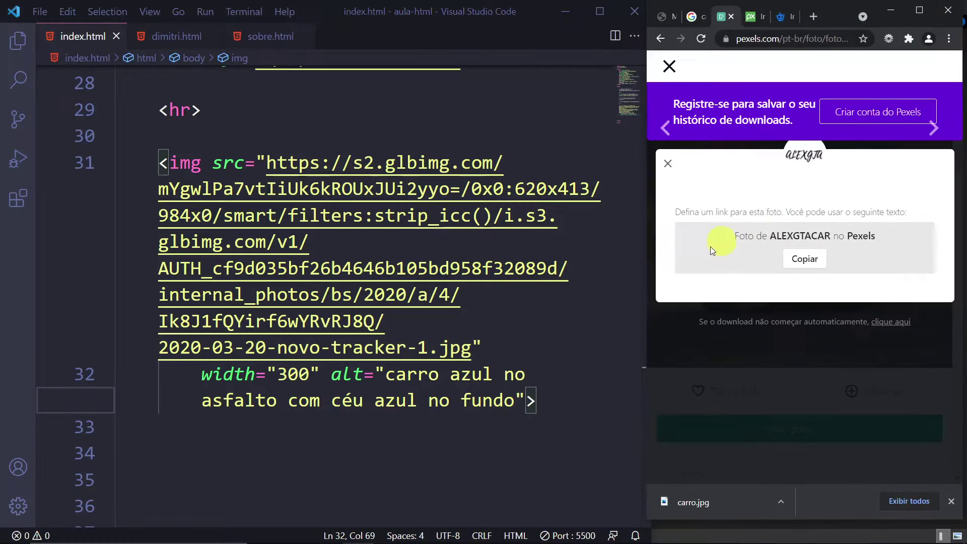
{"action": "left_click", "coordinate": [667, 15]}
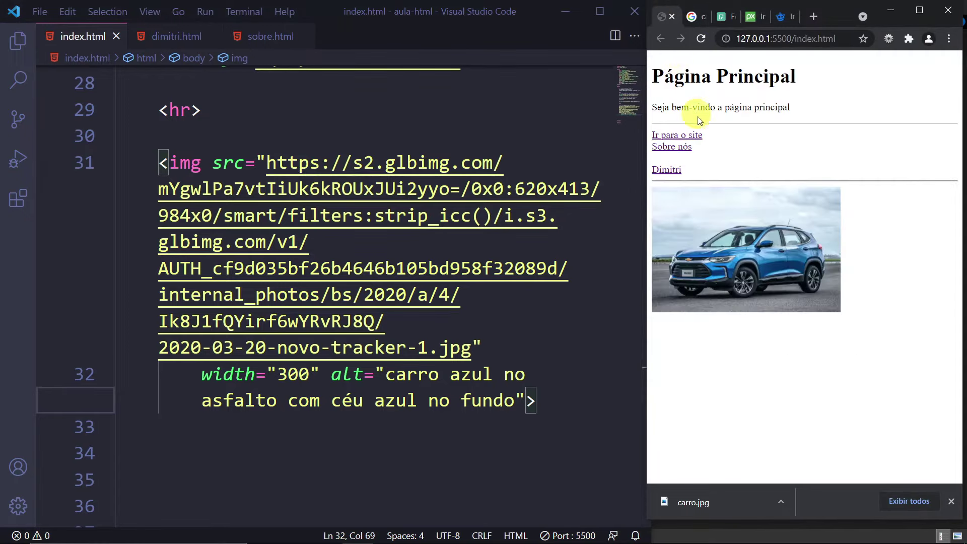
Step: Show the project's file list and check the contents of the img folder
{"action": "left_click", "coordinate": [534, 406]}
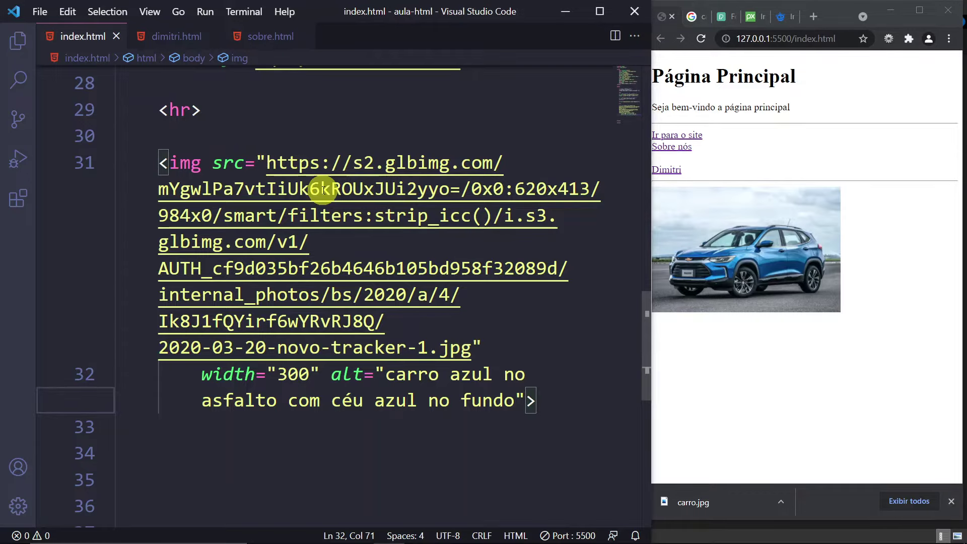
{"action": "key", "text": "ctrl+b"}
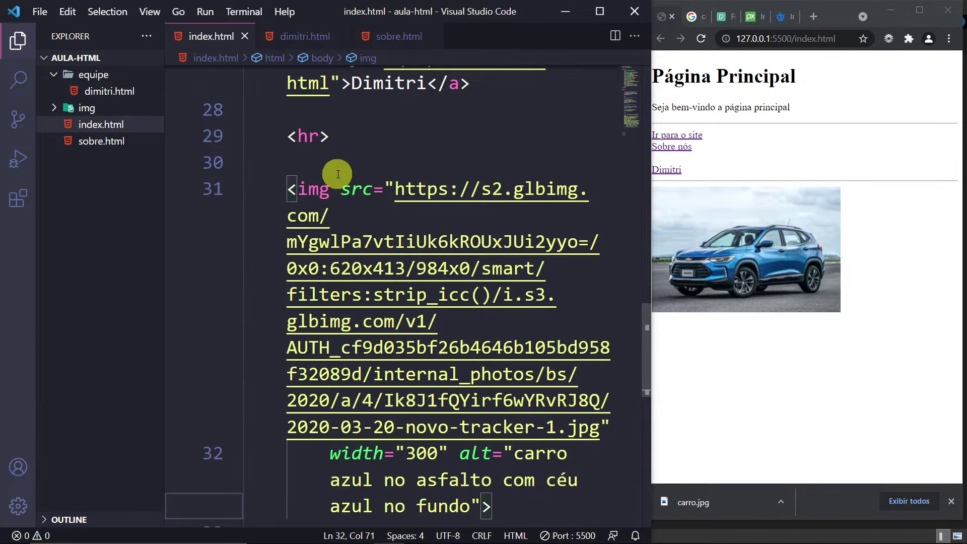
{"action": "left_click", "coordinate": [56, 110]}
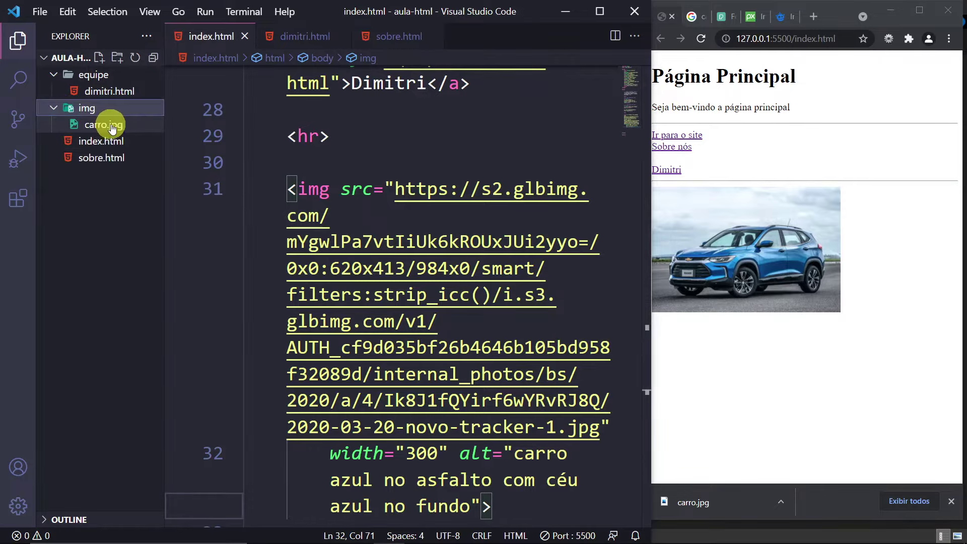
{"action": "left_click", "coordinate": [63, 108]}
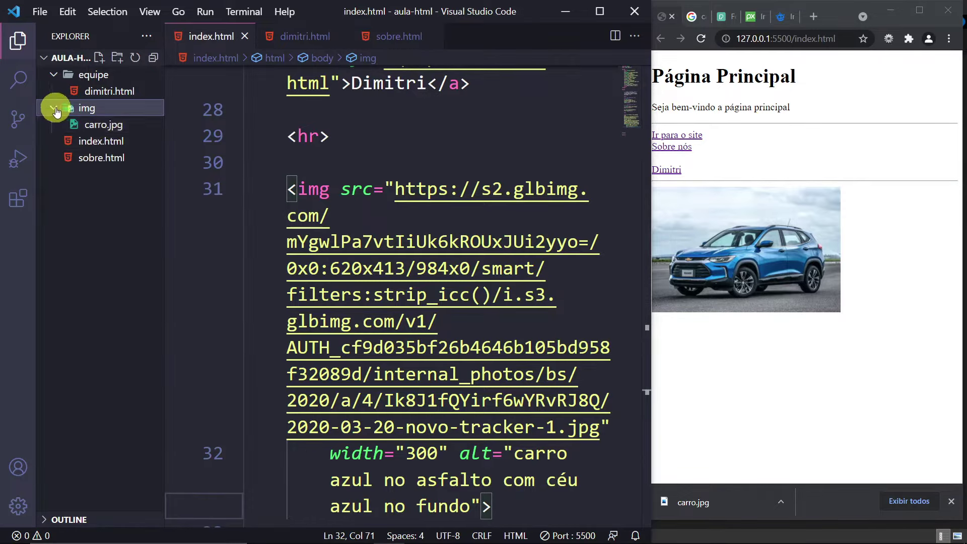
Step: Replace the image's web address in the src attribute on line 31 with img/carro.jpg and save index.html
{"action": "scroll", "coordinate": [442, 376], "scroll_direction": "down", "scroll_amount": 2}
{"action": "scroll", "coordinate": [432, 162], "scroll_direction": "up", "scroll_amount": 1}
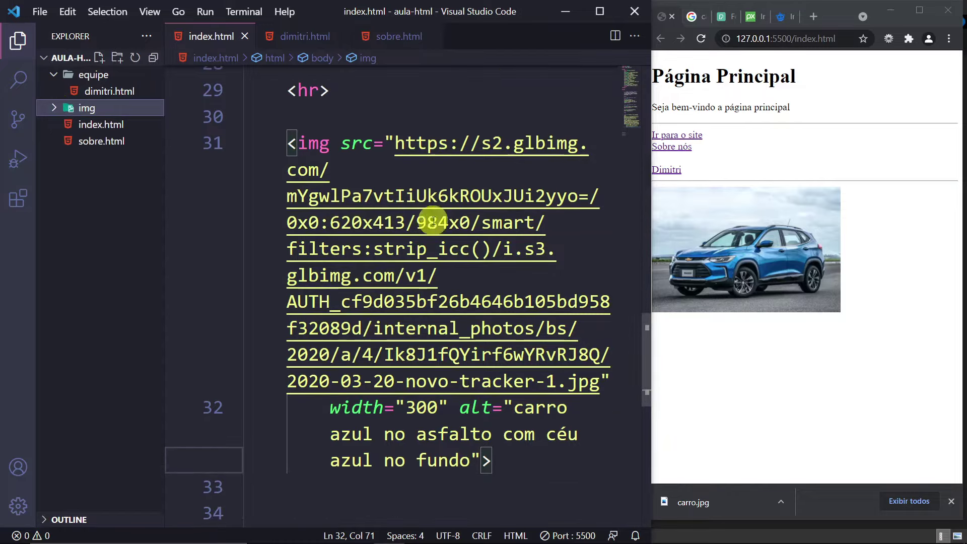
{"action": "left_click", "coordinate": [394, 142]}
{"action": "left_click_drag", "start_coordinate": [395, 142], "coordinate": [602, 383]}
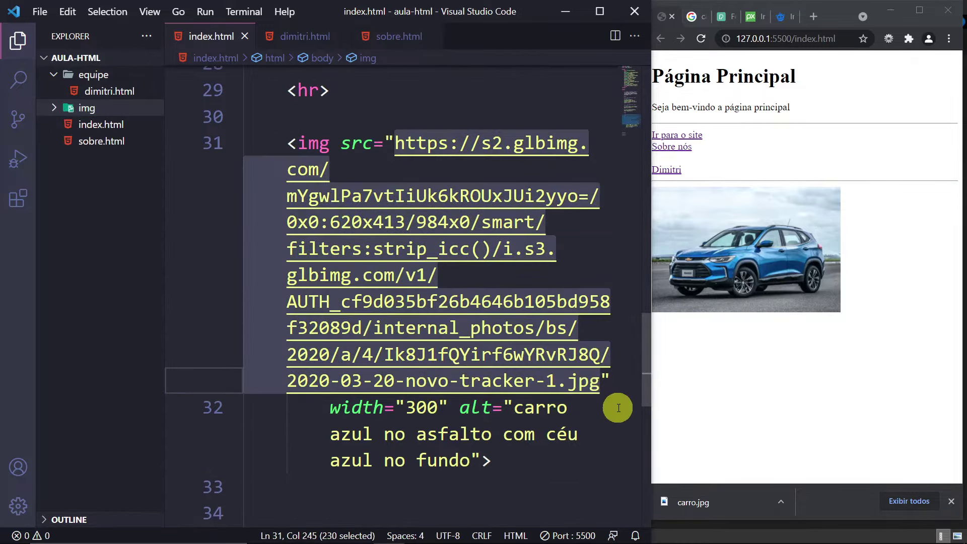
{"action": "key", "text": "Delete"}
{"action": "type", "text": "im"}
{"action": "key", "text": "Return"}
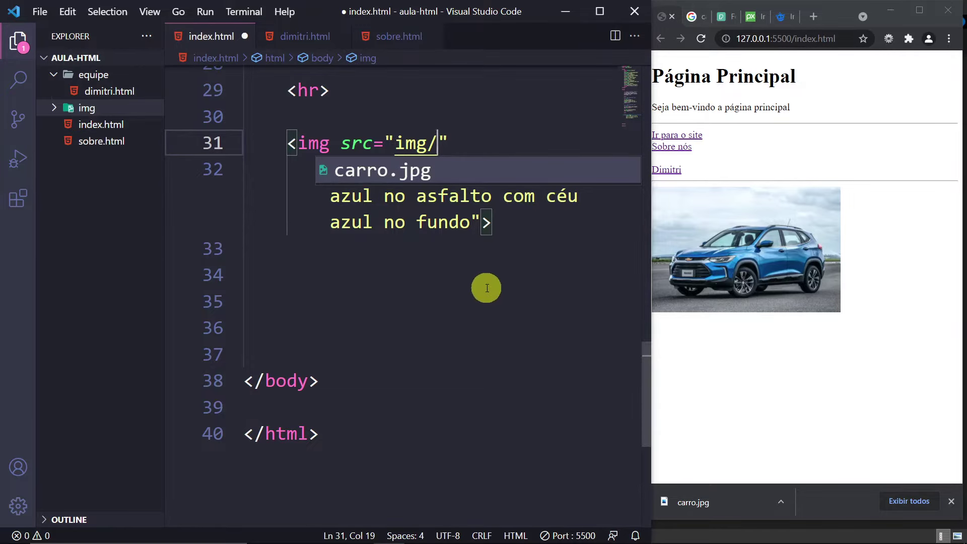
{"action": "left_click", "coordinate": [370, 180]}
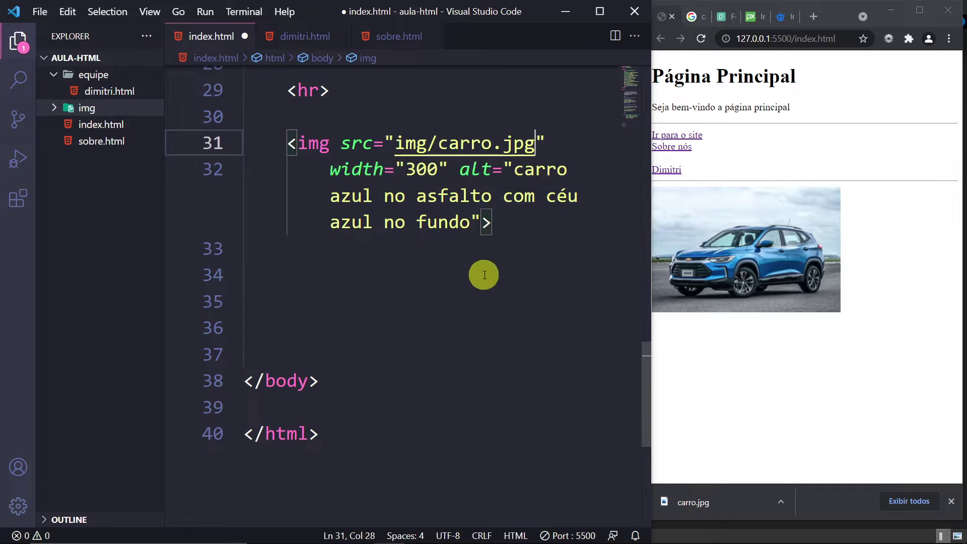
{"action": "key", "text": "ctrl+s"}
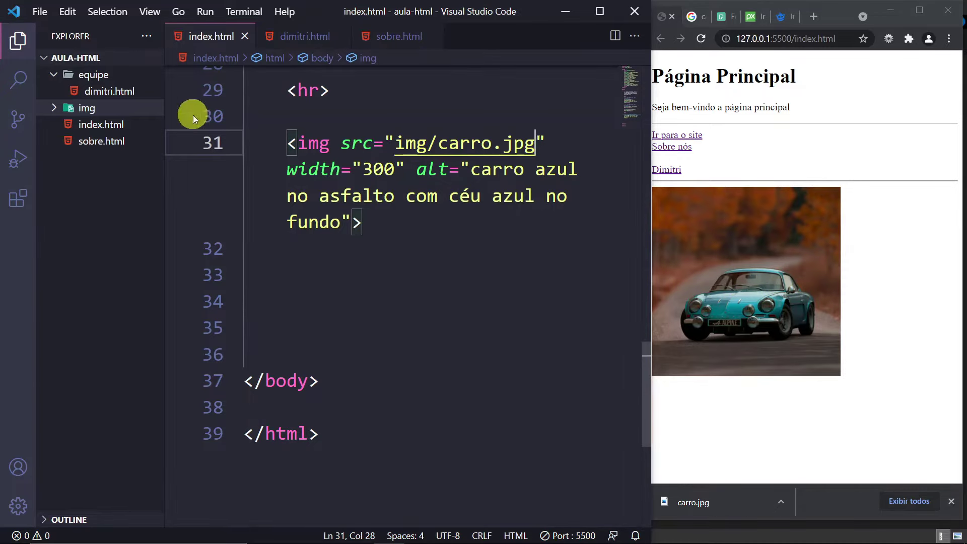
Step: Switch to File Explorer and open the aula-html folder inside sites on drive C
{"action": "mouse_move", "coordinate": [348, 541]}
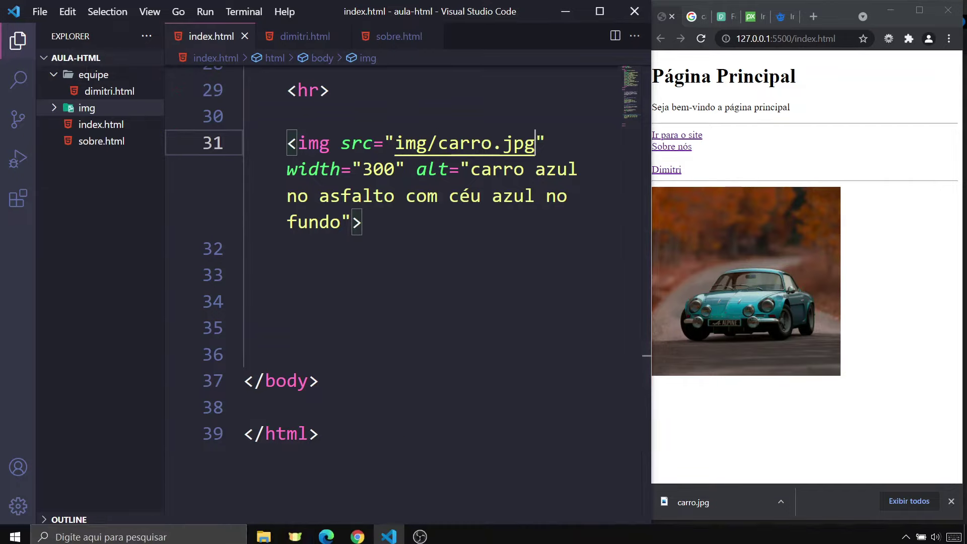
{"action": "left_click", "coordinate": [263, 538]}
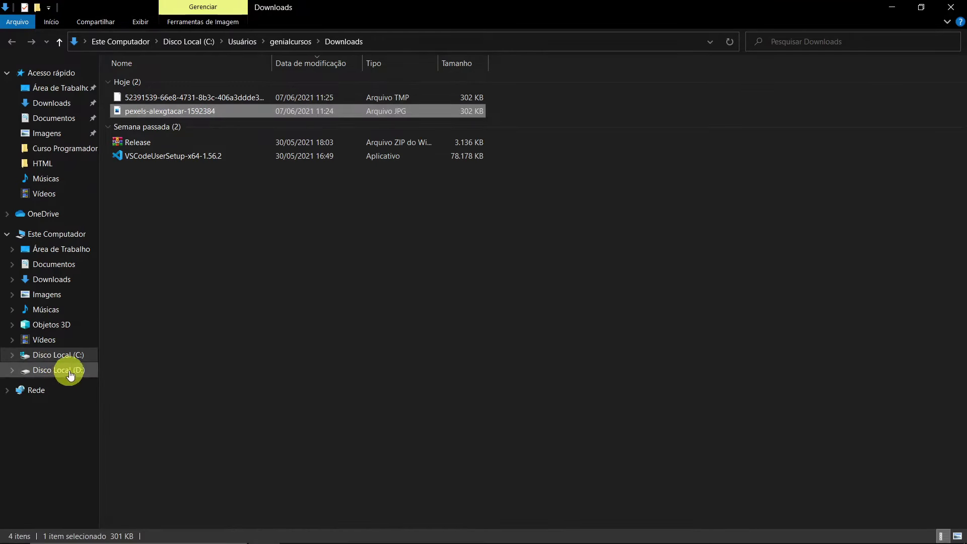
{"action": "left_click", "coordinate": [70, 356]}
{"action": "double_click", "coordinate": [149, 315]}
{"action": "double_click", "coordinate": [167, 81]}
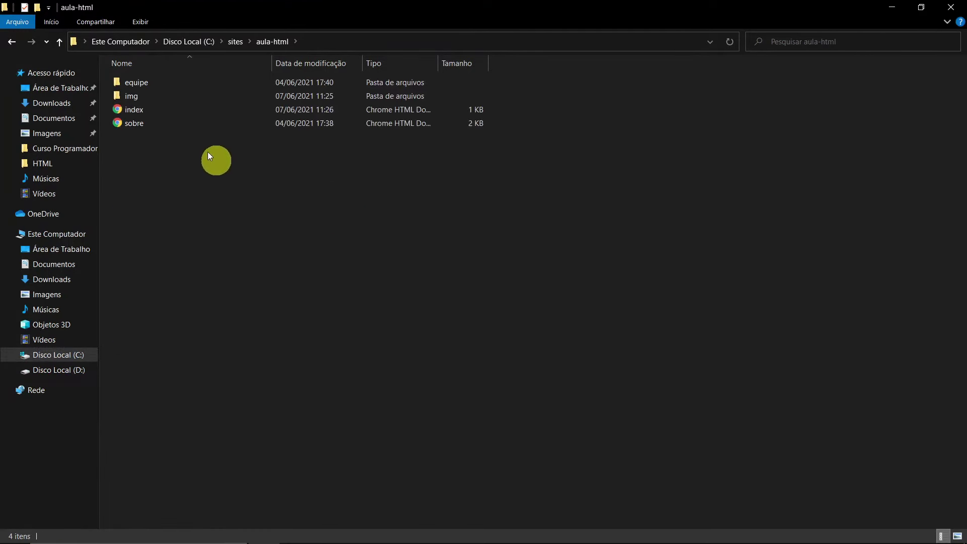
Step: Look inside the img folder and return to the aula-html folder
{"action": "double_click", "coordinate": [147, 97]}
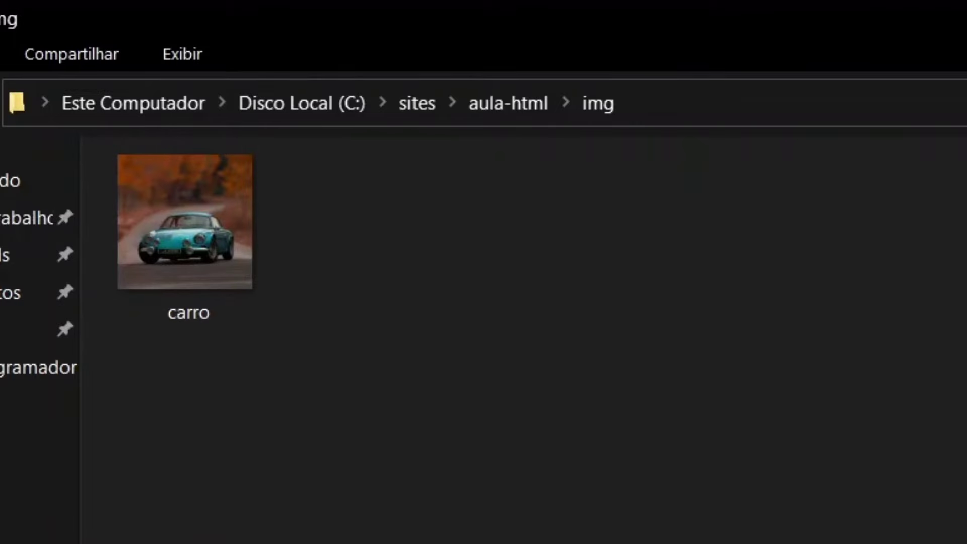
{"action": "key", "text": "alt+Up"}
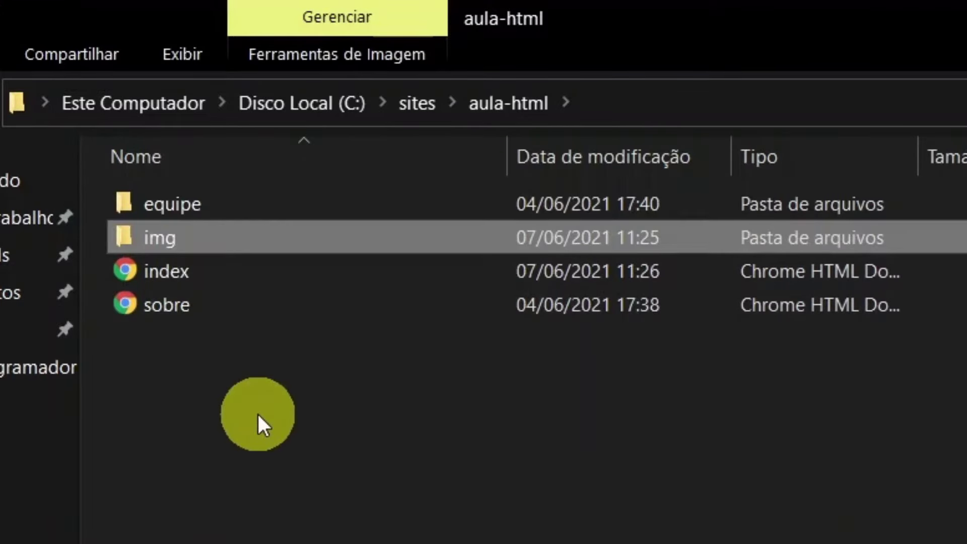
{"action": "left_click", "coordinate": [256, 412]}
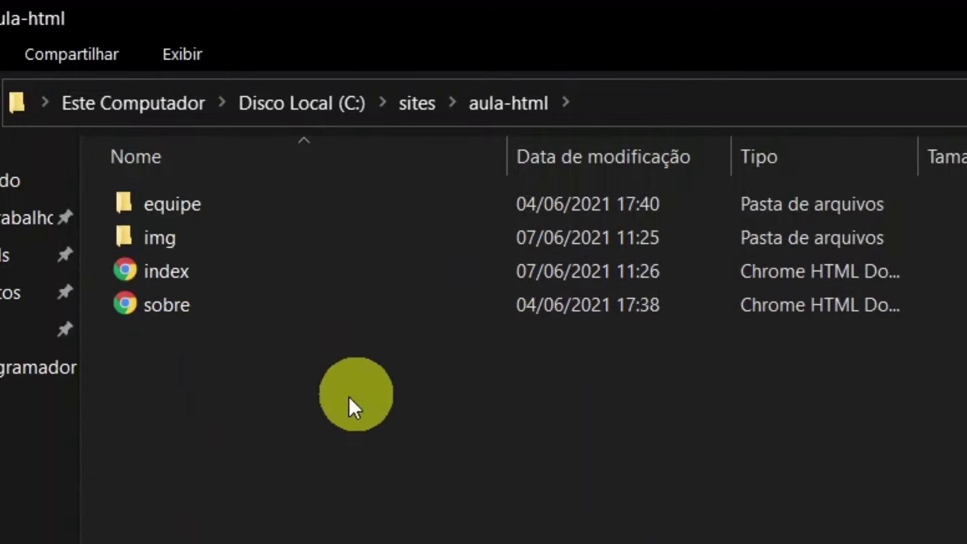
Step: Turn on the display of file name extensions for the aula-html folder
{"action": "left_click", "coordinate": [192, 53]}
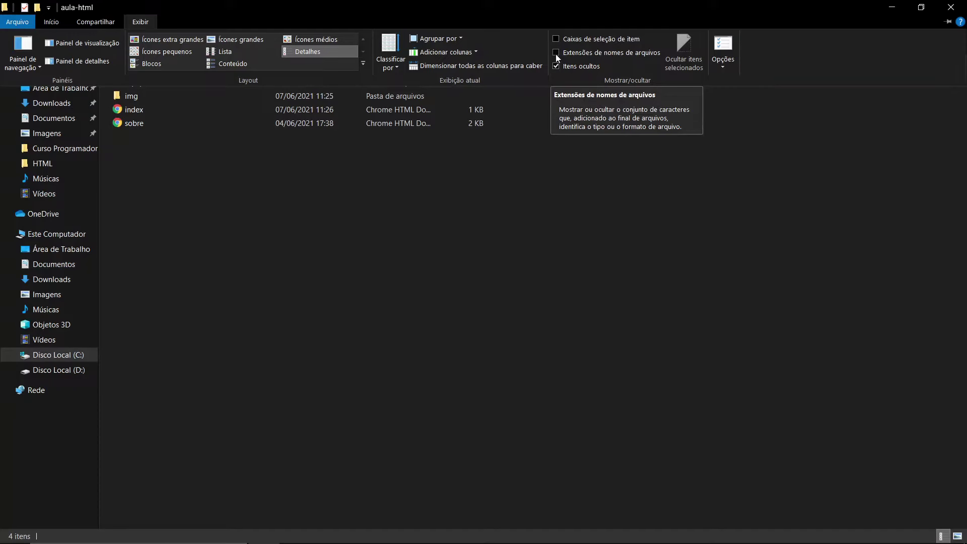
{"action": "left_click", "coordinate": [696, 80]}
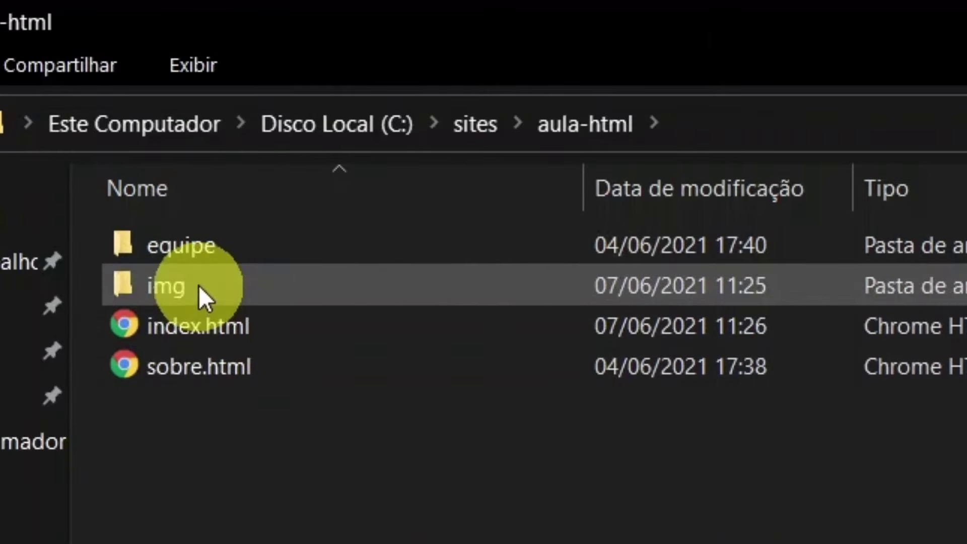
Step: Check carro.jpg inside the img folder, and highlight its .jpg extension in the image path on line 31 of index.html
{"action": "double_click", "coordinate": [199, 286]}
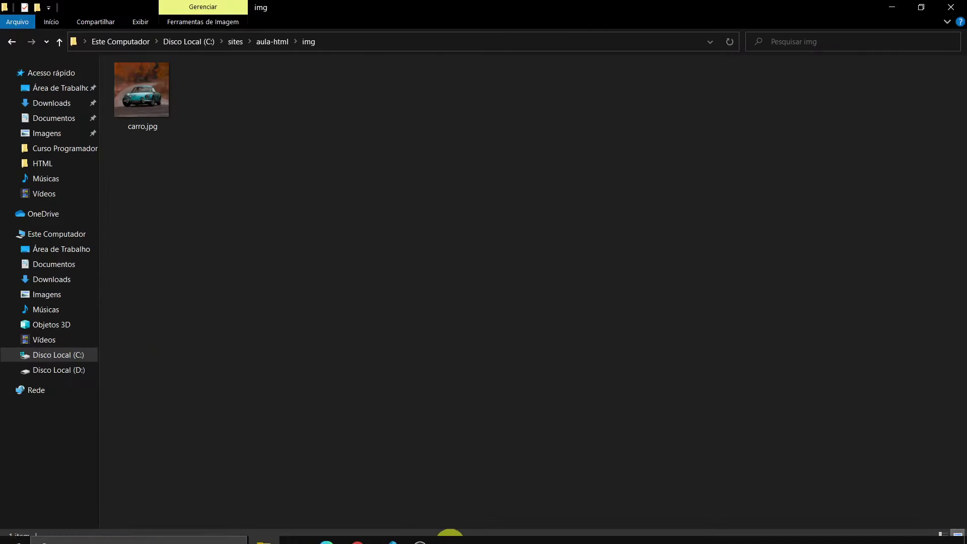
{"action": "left_click", "coordinate": [392, 541]}
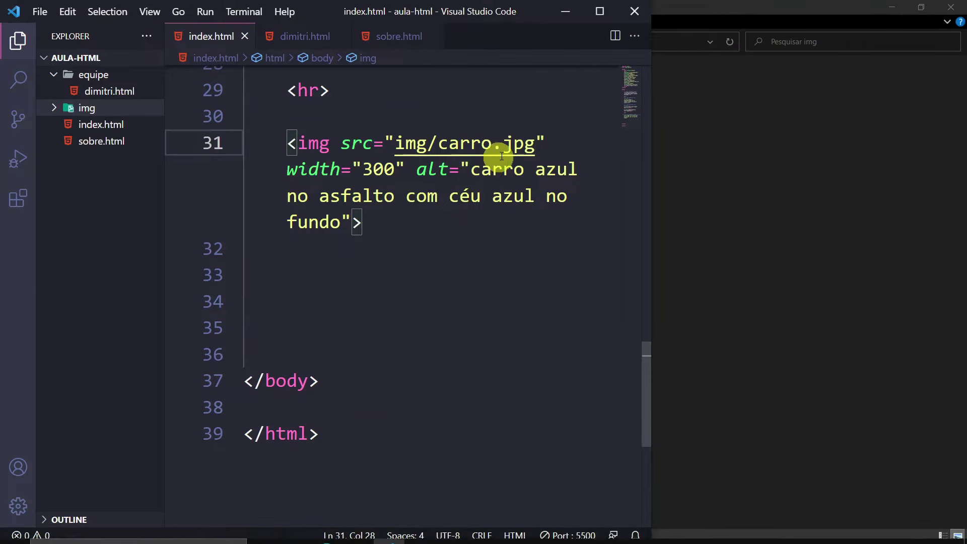
{"action": "left_click_drag", "start_coordinate": [534, 145], "coordinate": [492, 146]}
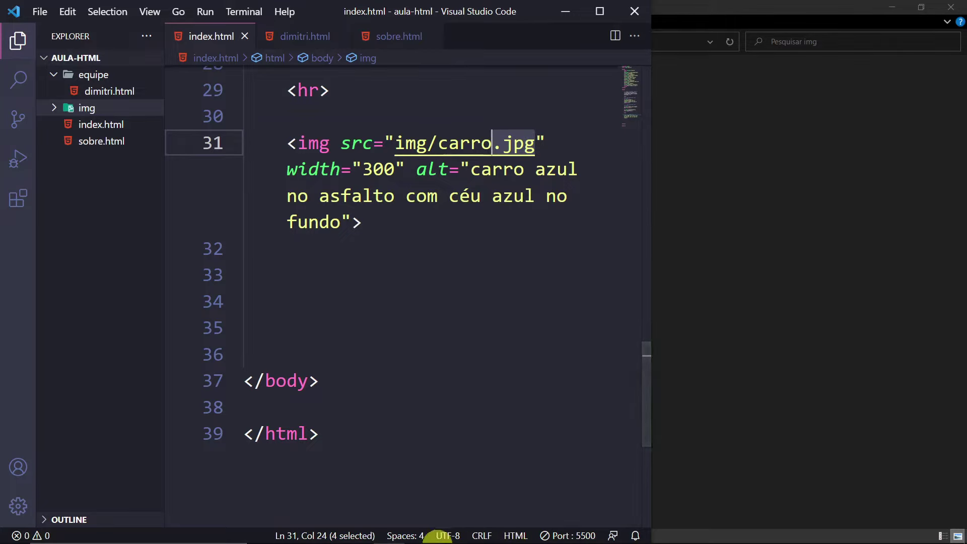
Step: With the browser preview showing, remove the .jpg extension from the image path on line 31 and save index.html
{"action": "left_click", "coordinate": [357, 532]}
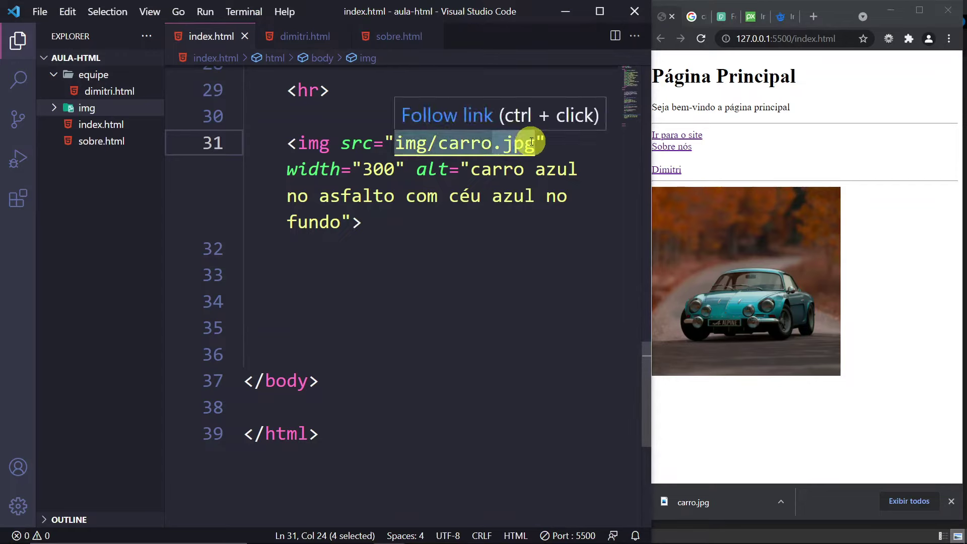
{"action": "key", "text": "Right"}
{"action": "key", "text": "BackSpace"}
{"action": "key", "text": "BackSpace"}
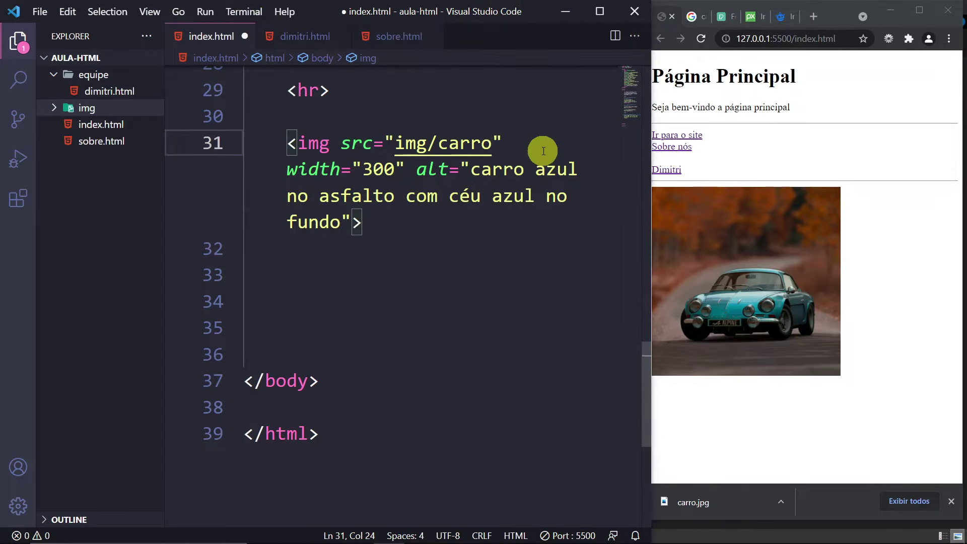
{"action": "key", "text": "ctrl+s"}
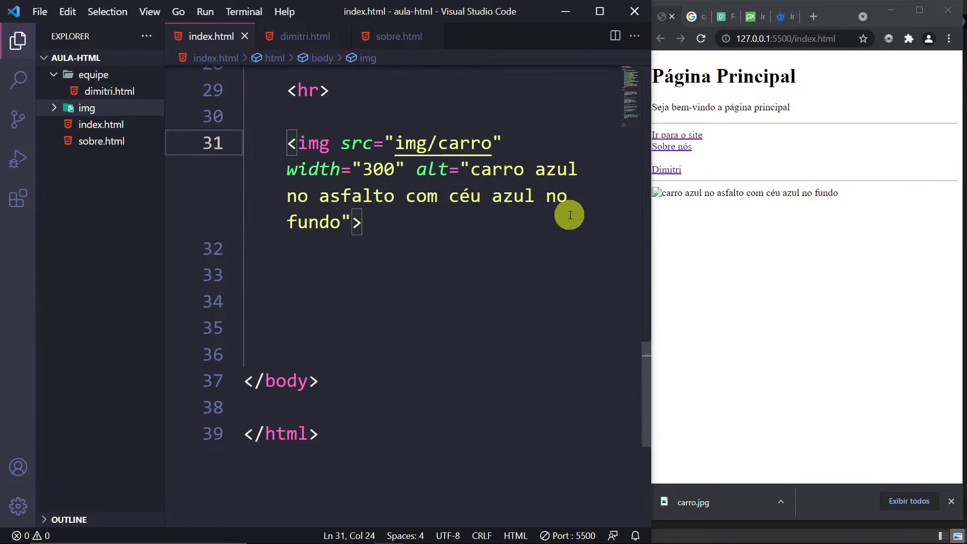
Step: Restore the image path on line 31 to img/carro.jpg and save index.html
{"action": "type", "text": ".jog"}
{"action": "key", "text": "BackSpace"}
{"action": "key", "text": "BackSpace"}
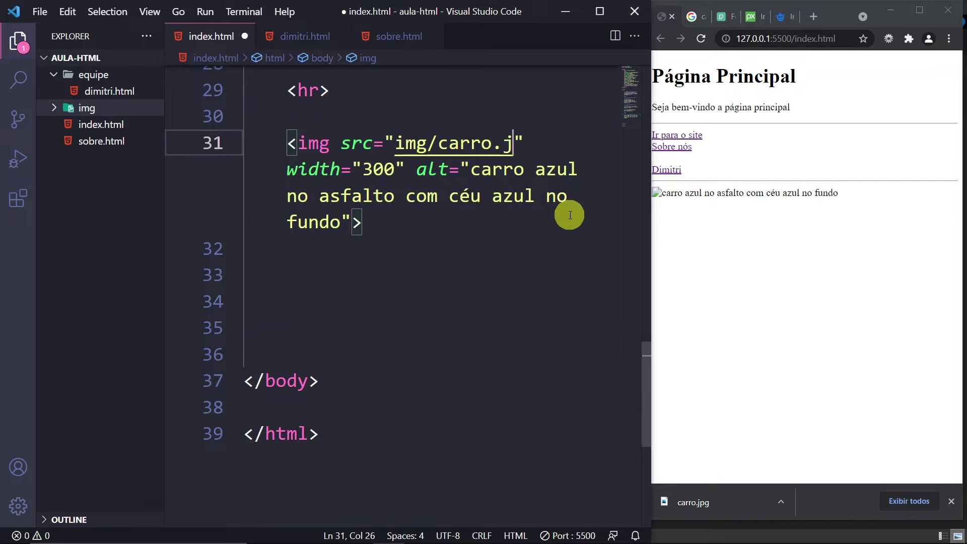
{"action": "type", "text": "pg"}
{"action": "key", "text": "ctrl+s"}
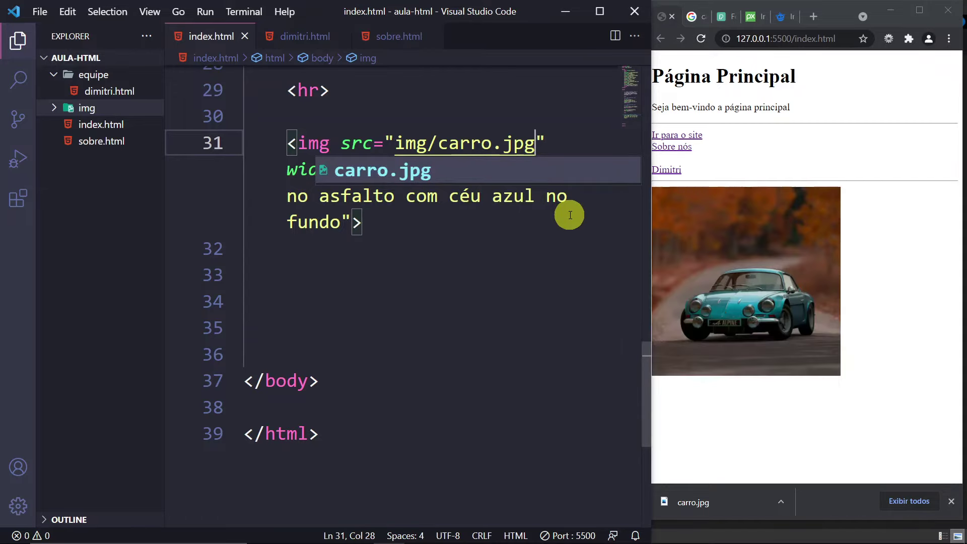
{"action": "left_click", "coordinate": [538, 224]}
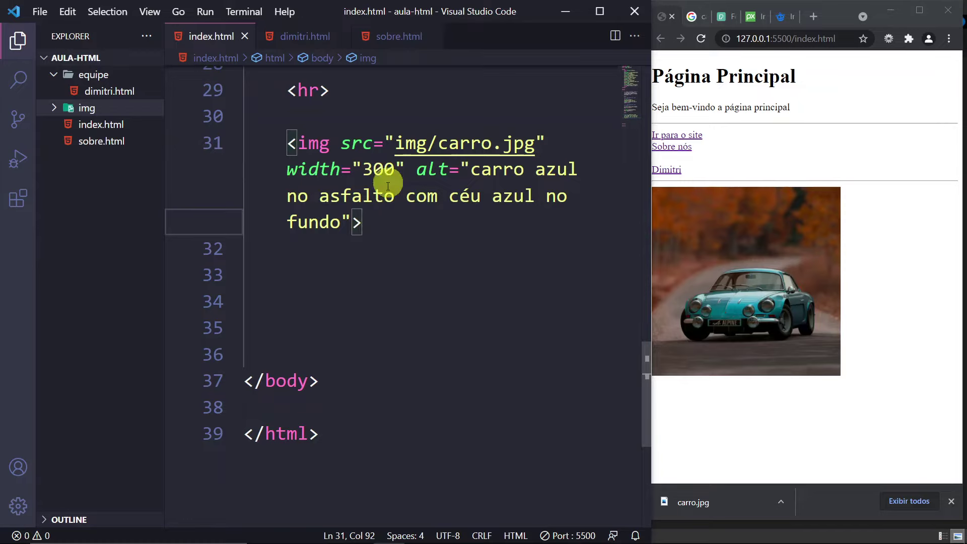
Step: Review the img folder in the project tree and in File Explorer, including the display option for file name extensions
{"action": "left_click", "coordinate": [54, 108]}
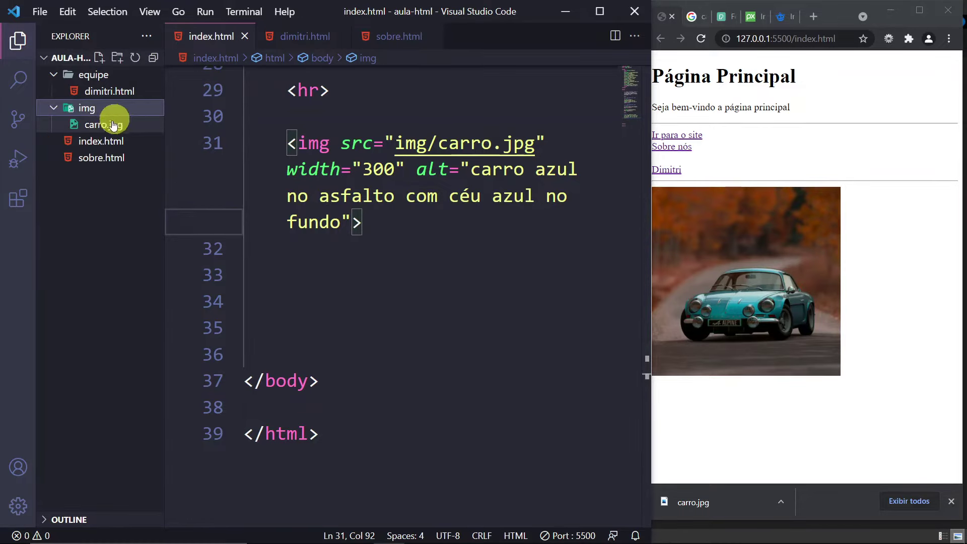
{"action": "left_click", "coordinate": [50, 108]}
{"action": "left_click", "coordinate": [262, 532]}
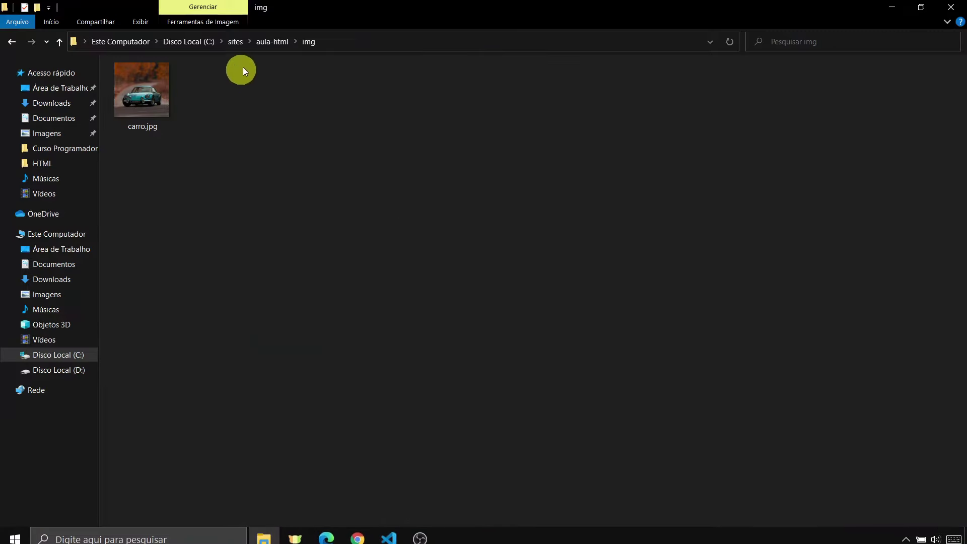
{"action": "left_click", "coordinate": [132, 24]}
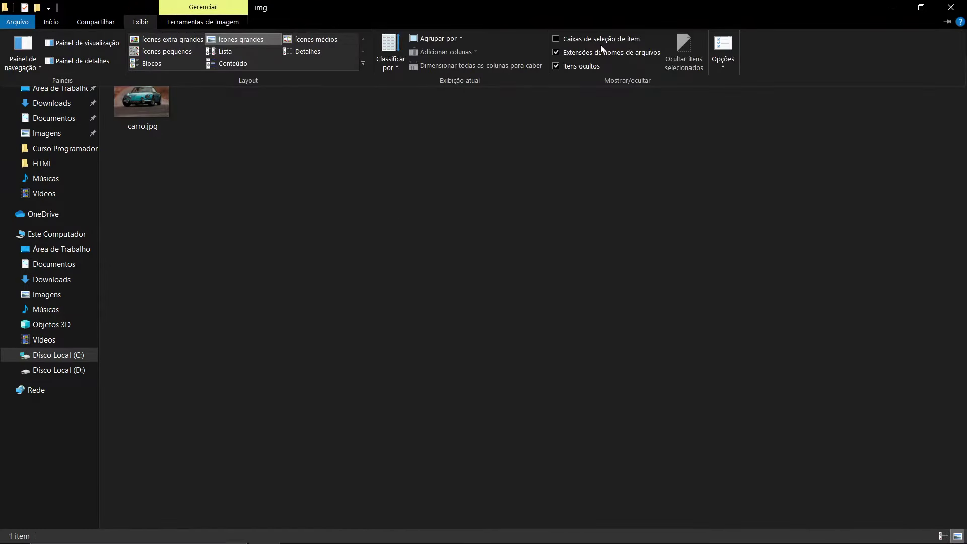
{"action": "left_click", "coordinate": [456, 189]}
{"action": "left_click", "coordinate": [139, 112]}
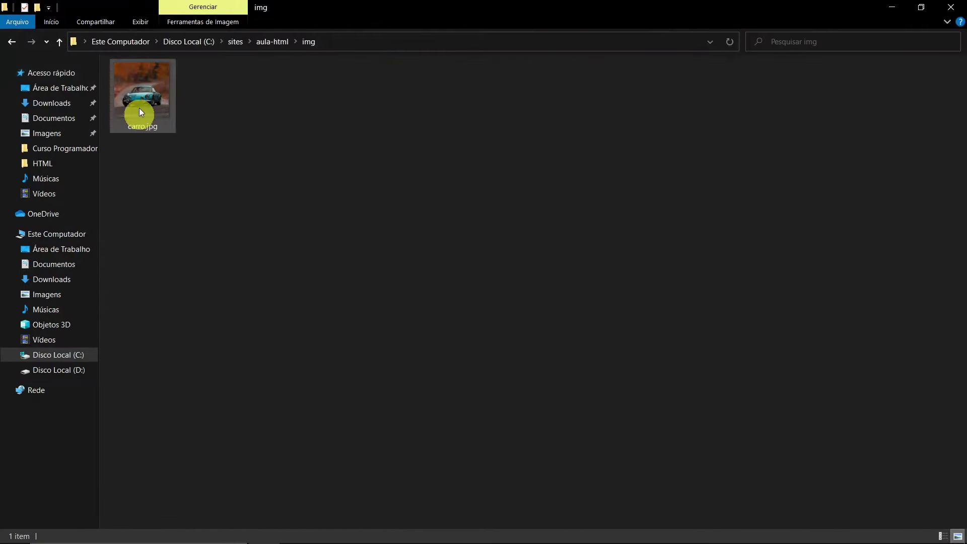
{"action": "left_click", "coordinate": [12, 48]}
{"action": "left_click", "coordinate": [37, 39]}
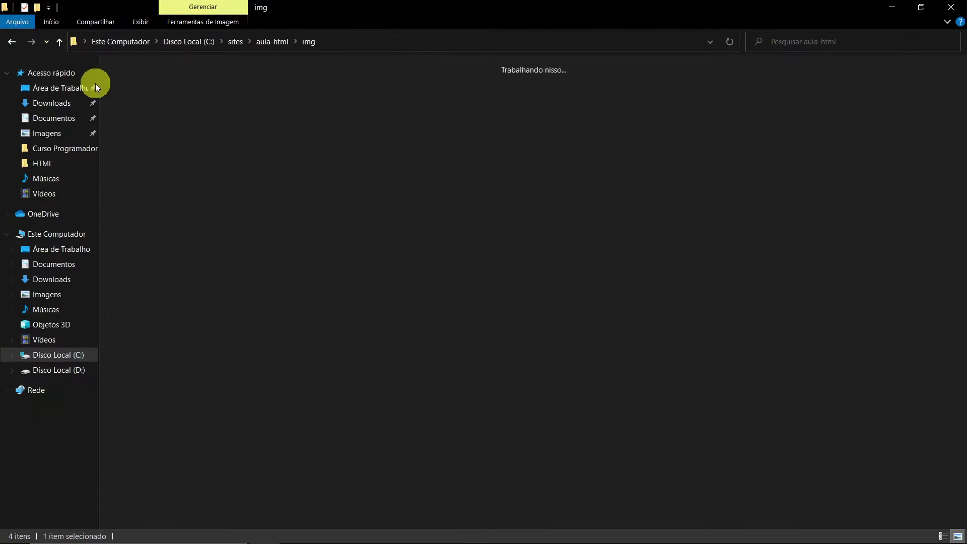
Step: Compare the dimensions and file size of carro.jpg in File Explorer with the width attribute on line 31 of index.html
{"action": "mouse_move", "coordinate": [146, 97]}
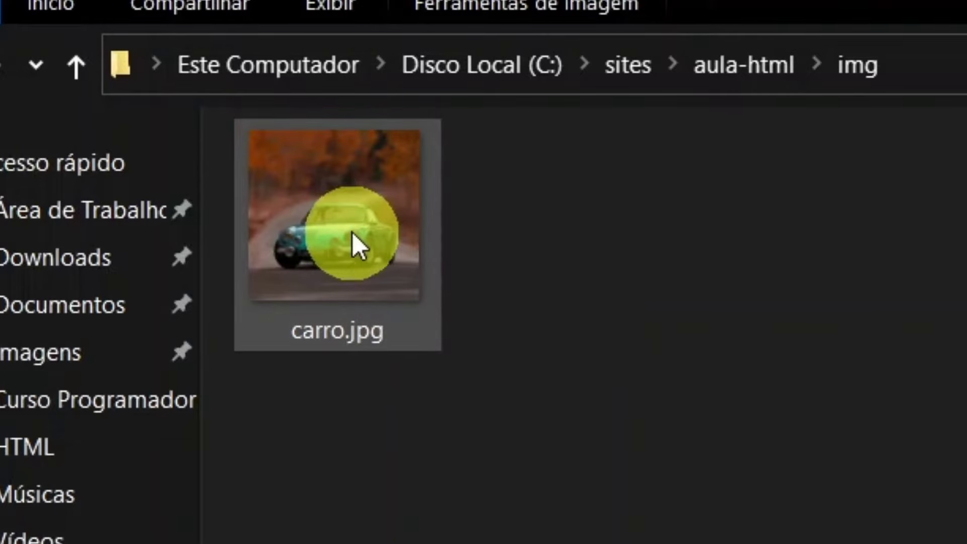
{"action": "mouse_move", "coordinate": [351, 230]}
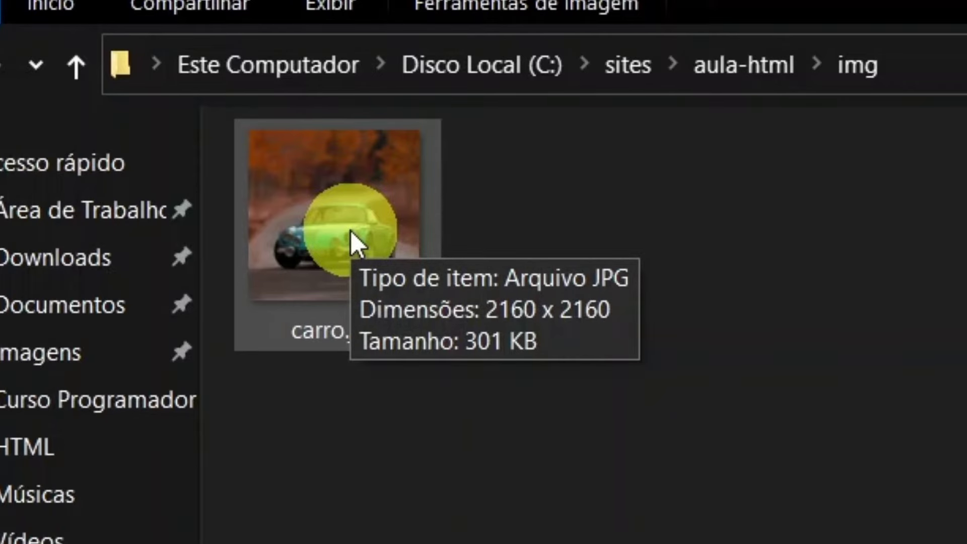
{"action": "left_click", "coordinate": [390, 531]}
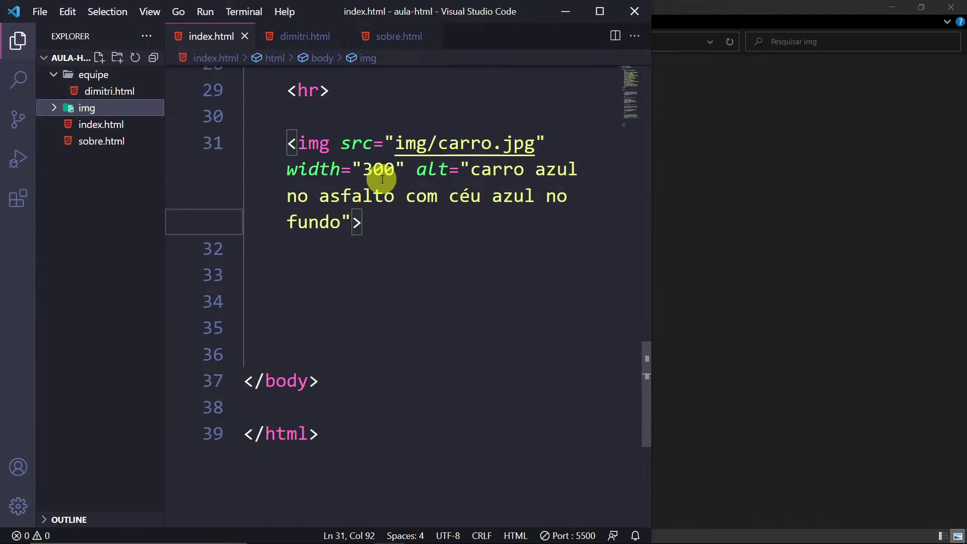
{"action": "left_click_drag", "start_coordinate": [287, 169], "coordinate": [395, 171]}
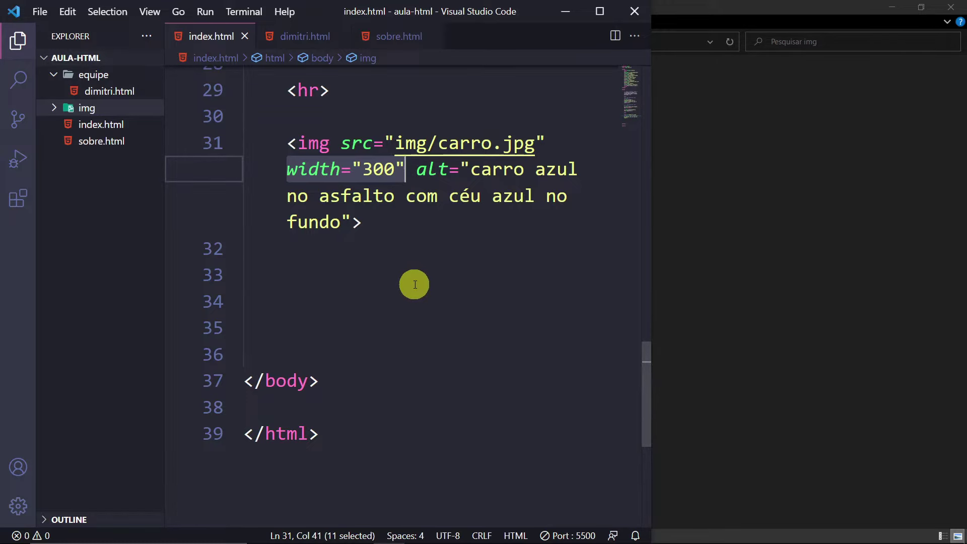
{"action": "left_click", "coordinate": [565, 11]}
{"action": "mouse_move", "coordinate": [152, 102]}
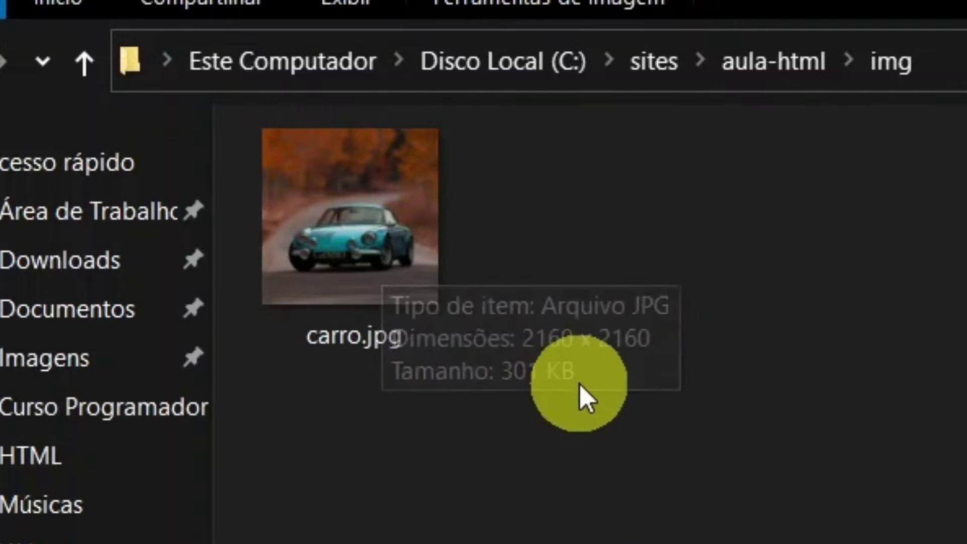
{"action": "mouse_move", "coordinate": [361, 227]}
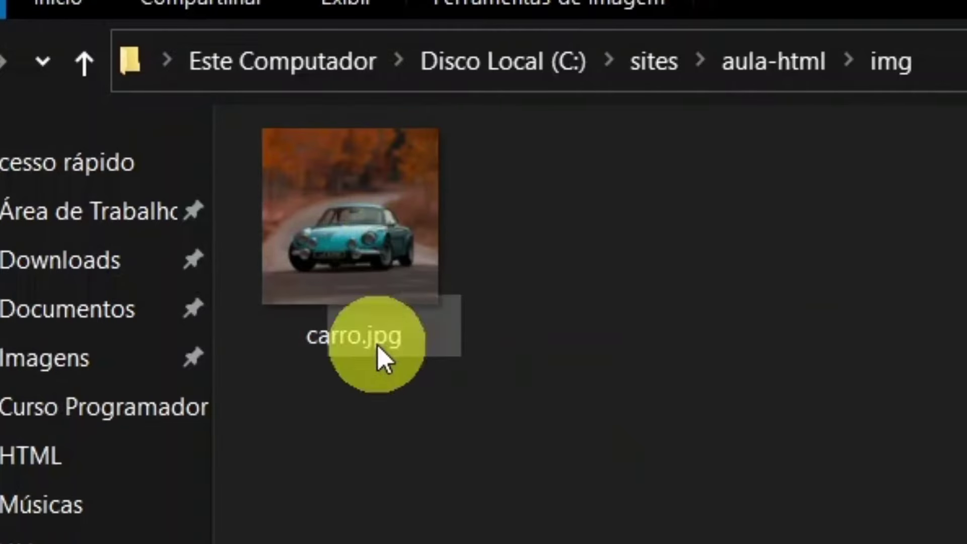
{"action": "mouse_move", "coordinate": [387, 257]}
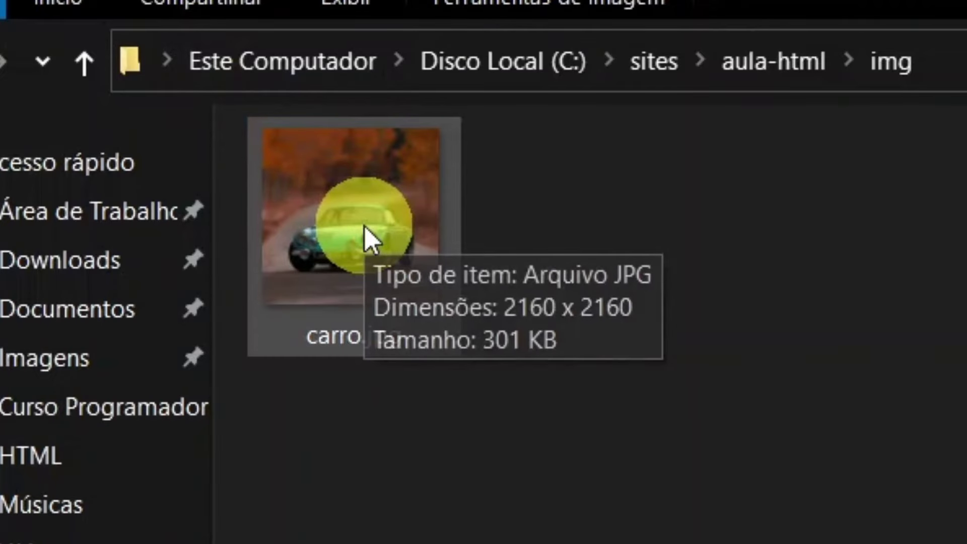
{"action": "mouse_move", "coordinate": [438, 290]}
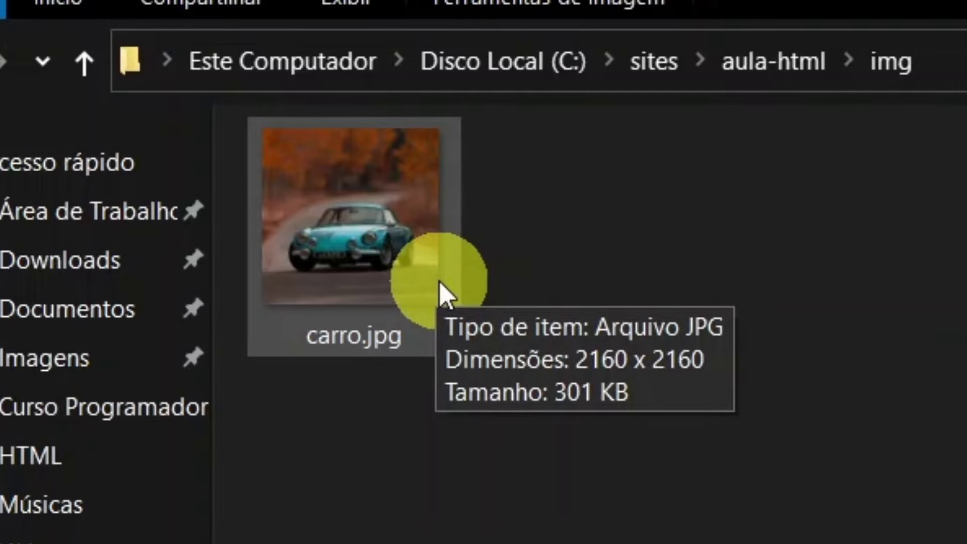
Step: Switch to Chrome, maximize its window and search Google for compress jpg
{"action": "left_click", "coordinate": [357, 531]}
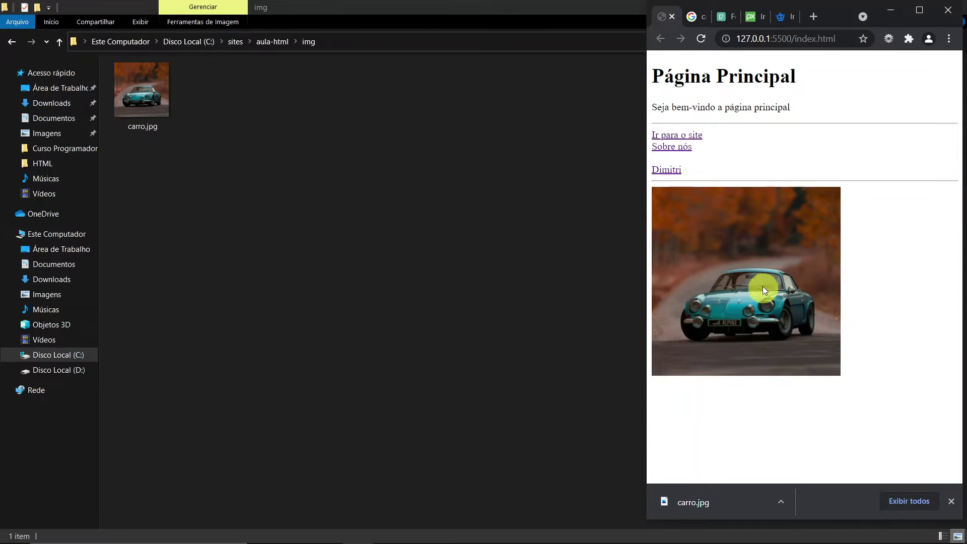
{"action": "left_click", "coordinate": [919, 10]}
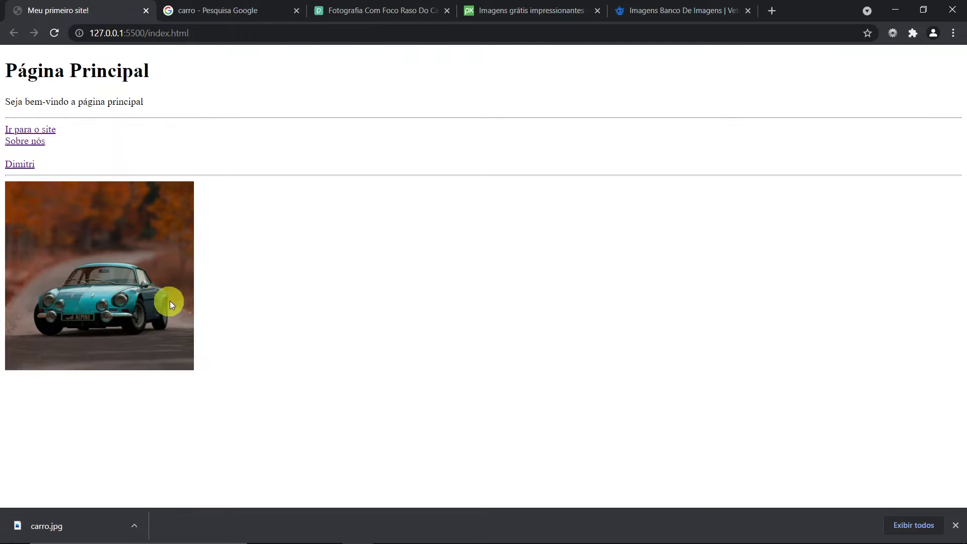
{"action": "left_click", "coordinate": [243, 9]}
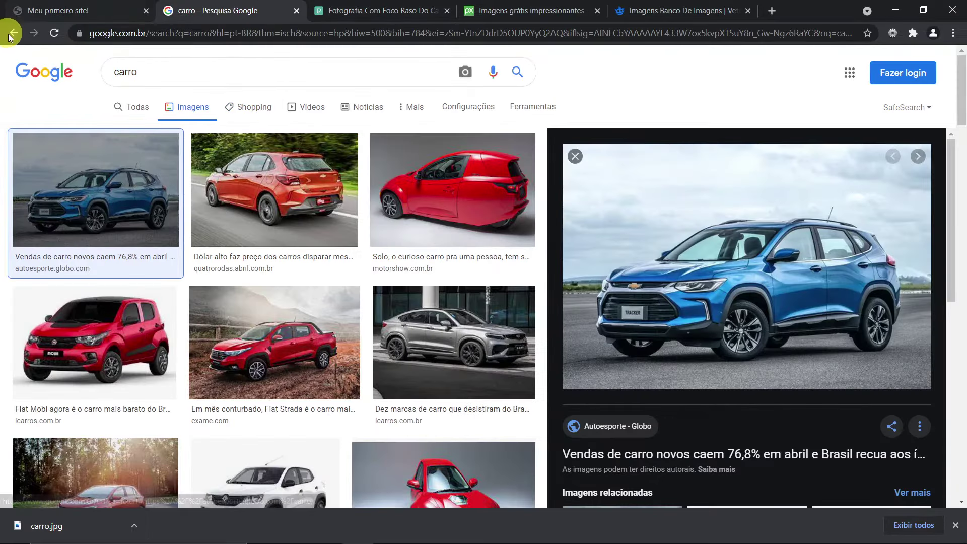
{"action": "left_click", "coordinate": [57, 71]}
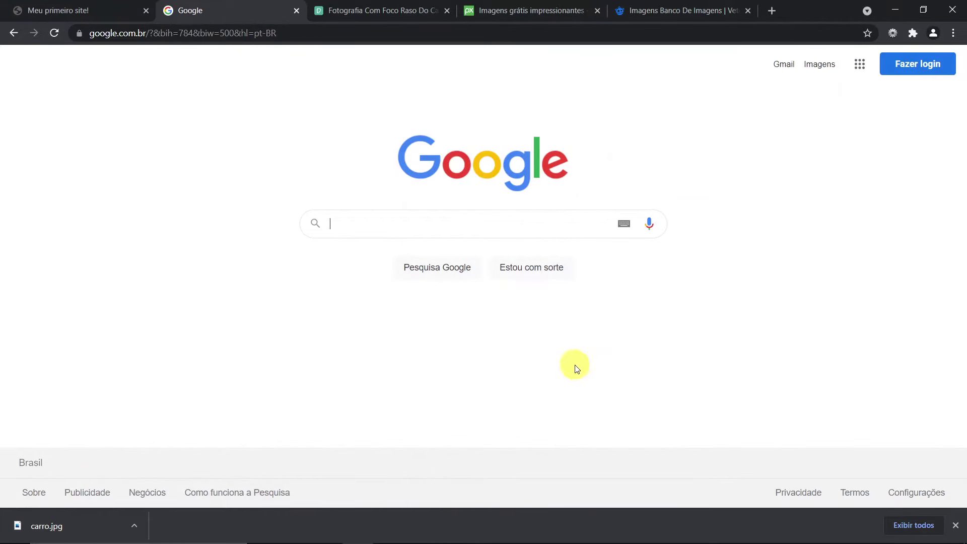
{"action": "type", "text": "compress "}
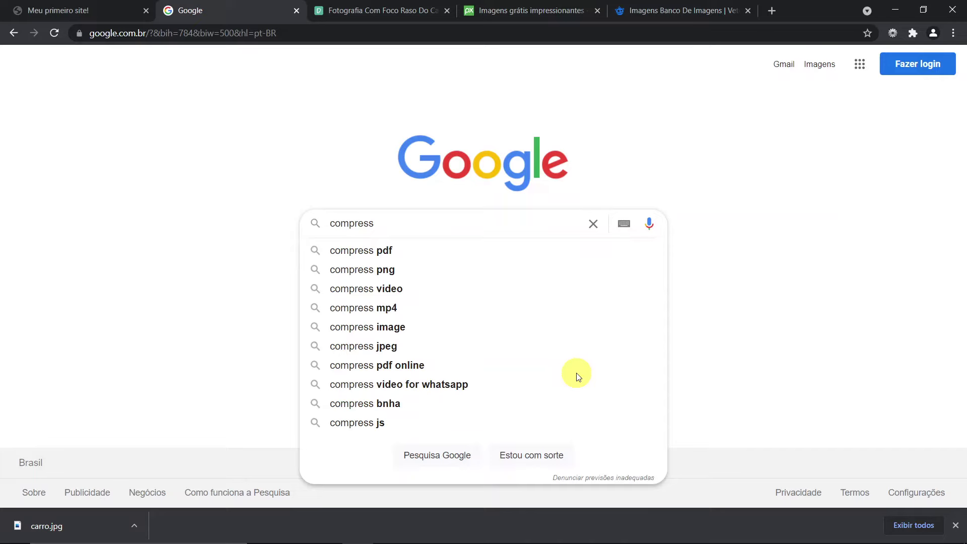
{"action": "type", "text": "jpg"}
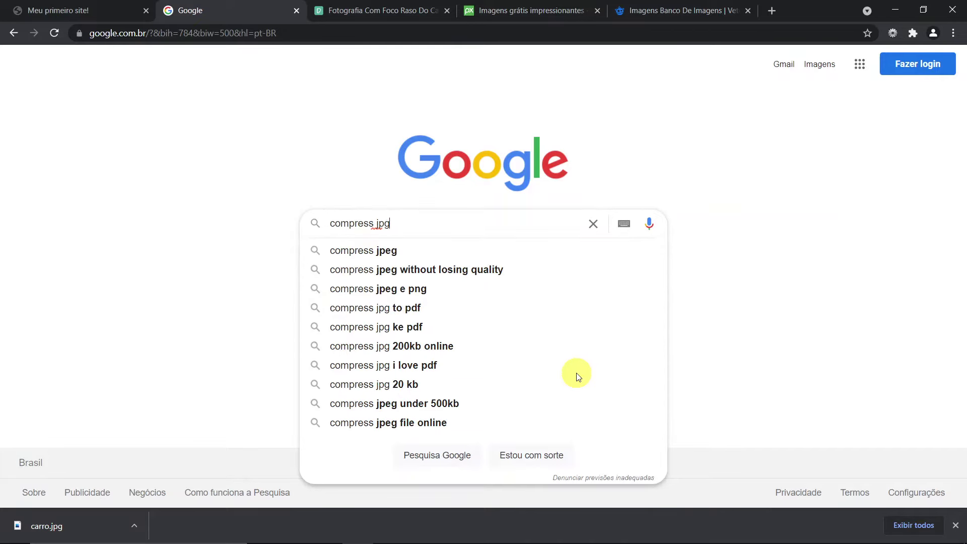
{"action": "key", "text": "Return"}
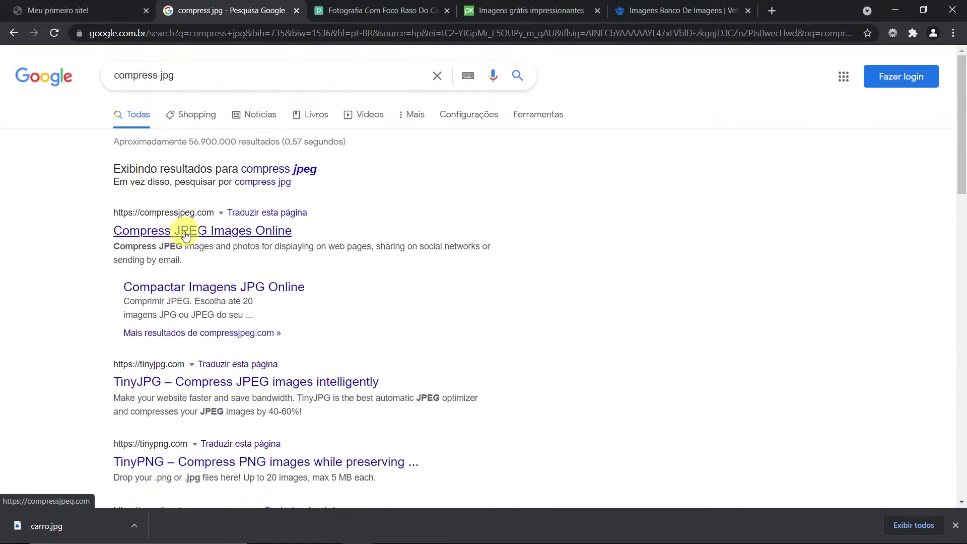
Step: Open the Compress JPEG Images Online site and upload carro.jpg from the sites/aula-html/img folder on drive C
{"action": "left_click", "coordinate": [153, 237]}
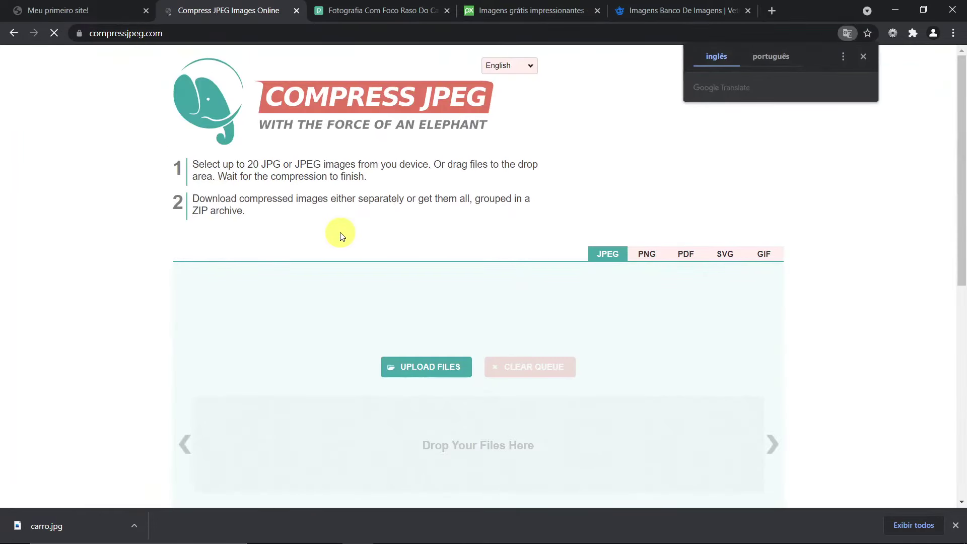
{"action": "scroll", "coordinate": [348, 227], "scroll_direction": "down", "scroll_amount": 1}
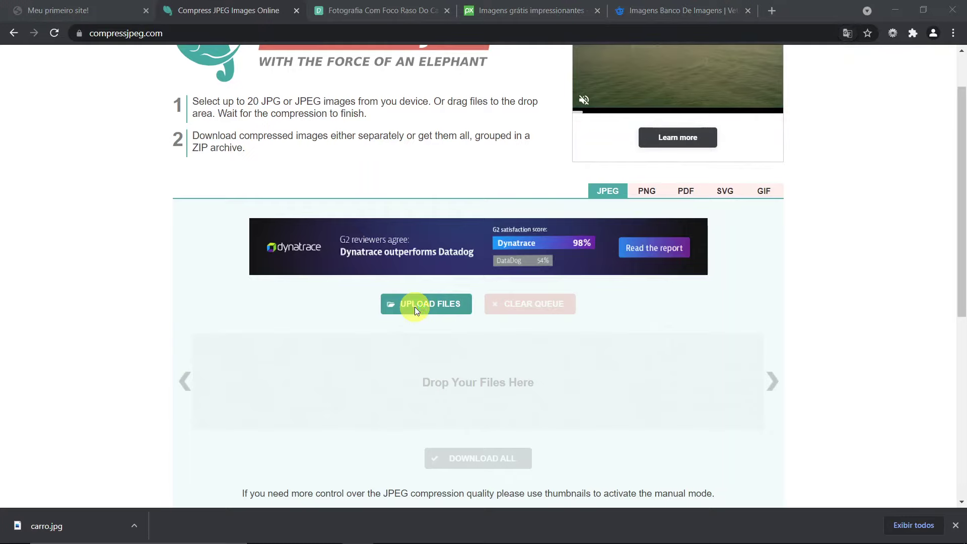
{"action": "scroll", "coordinate": [314, 243], "scroll_direction": "down", "scroll_amount": 3}
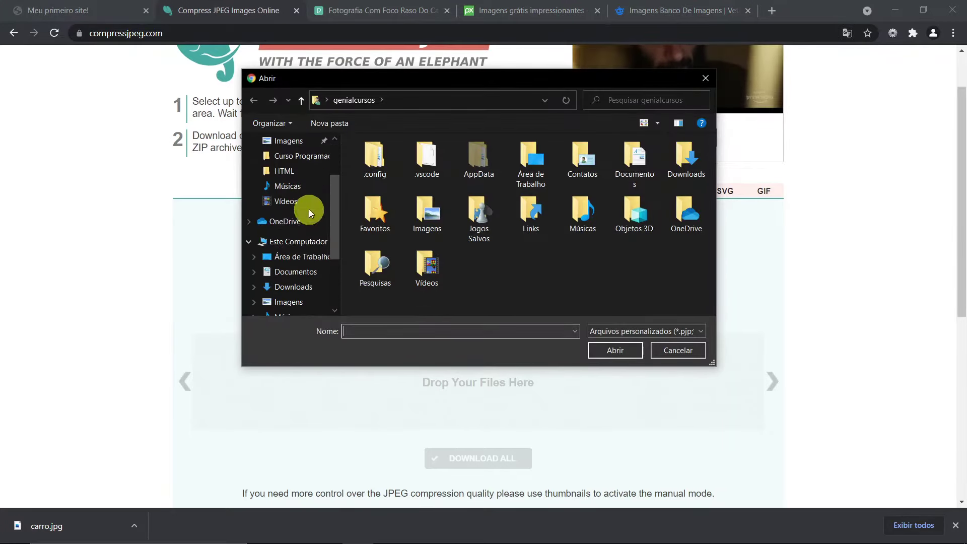
{"action": "left_click", "coordinate": [314, 272]}
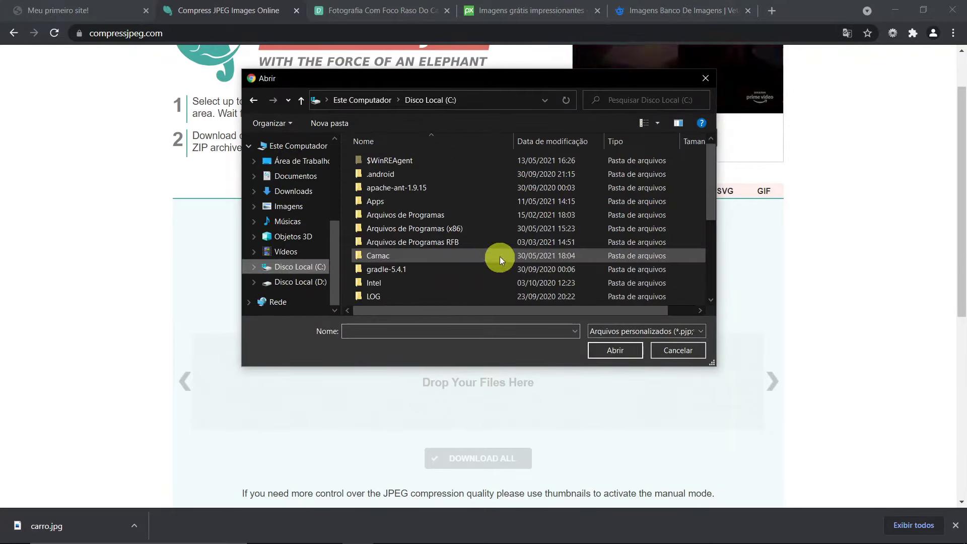
{"action": "scroll", "coordinate": [499, 258], "scroll_direction": "down", "scroll_amount": 5}
{"action": "double_click", "coordinate": [403, 243]}
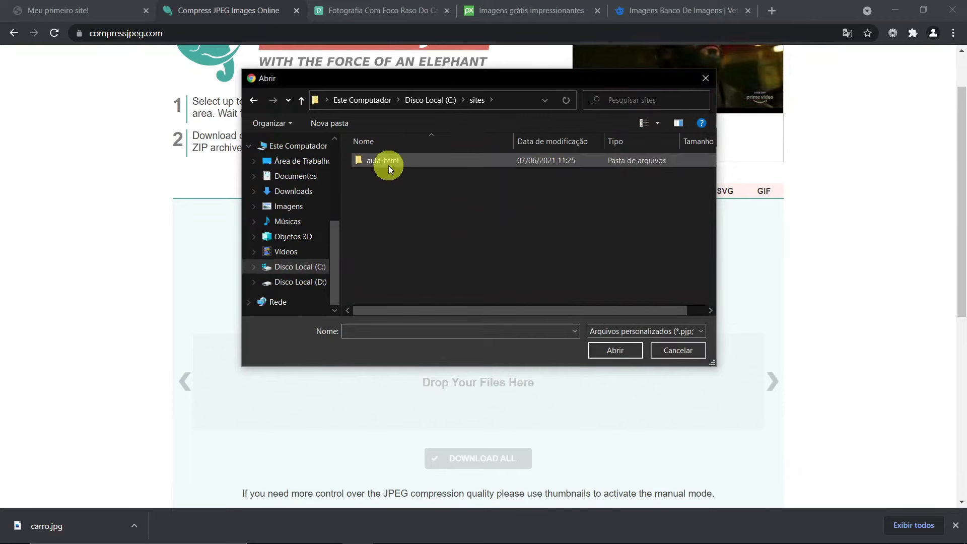
{"action": "double_click", "coordinate": [388, 164]}
{"action": "double_click", "coordinate": [385, 174]}
{"action": "left_click", "coordinate": [394, 187]}
{"action": "left_click", "coordinate": [615, 351]}
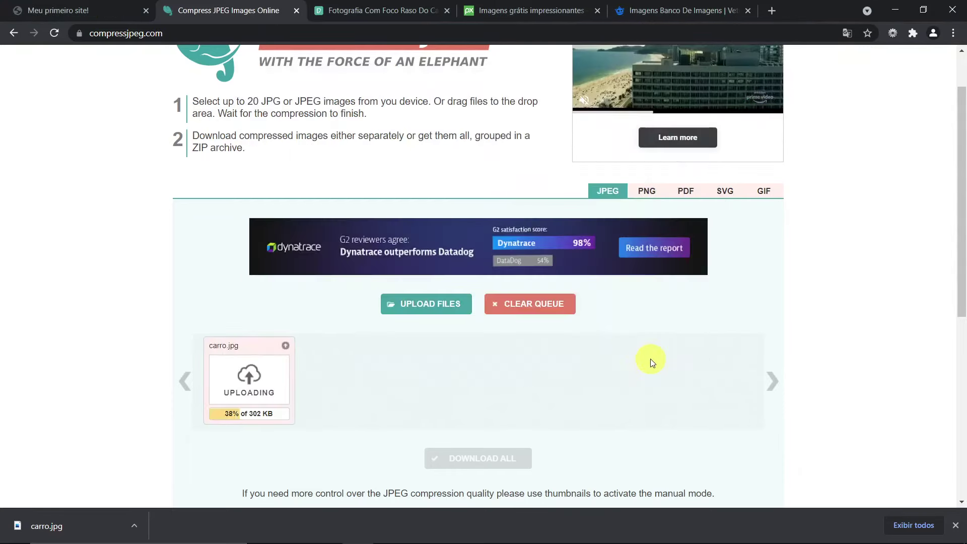
Step: Download the compressed image and save it over carro.jpg in the sites/aula-html/img folder
{"action": "scroll", "coordinate": [219, 379], "scroll_direction": "down", "scroll_amount": 2}
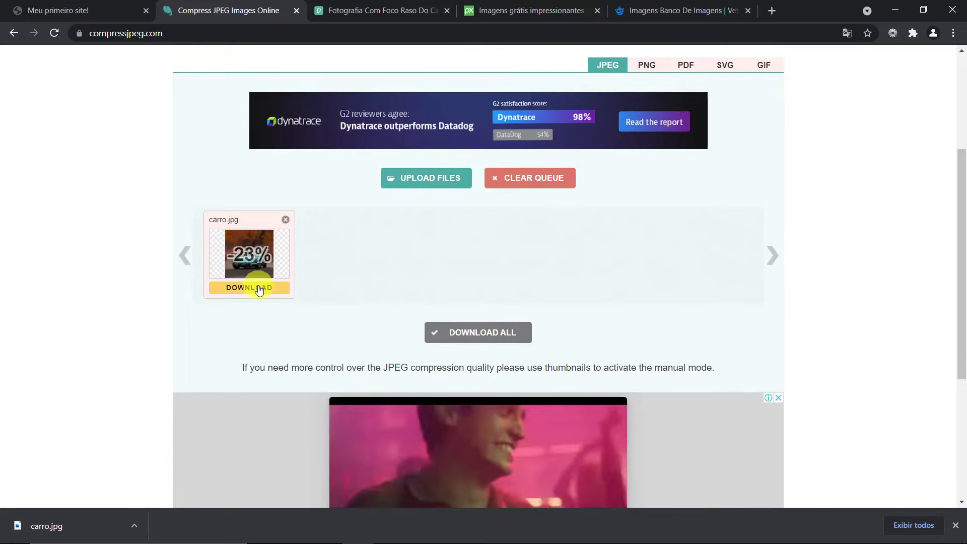
{"action": "left_click", "coordinate": [259, 288]}
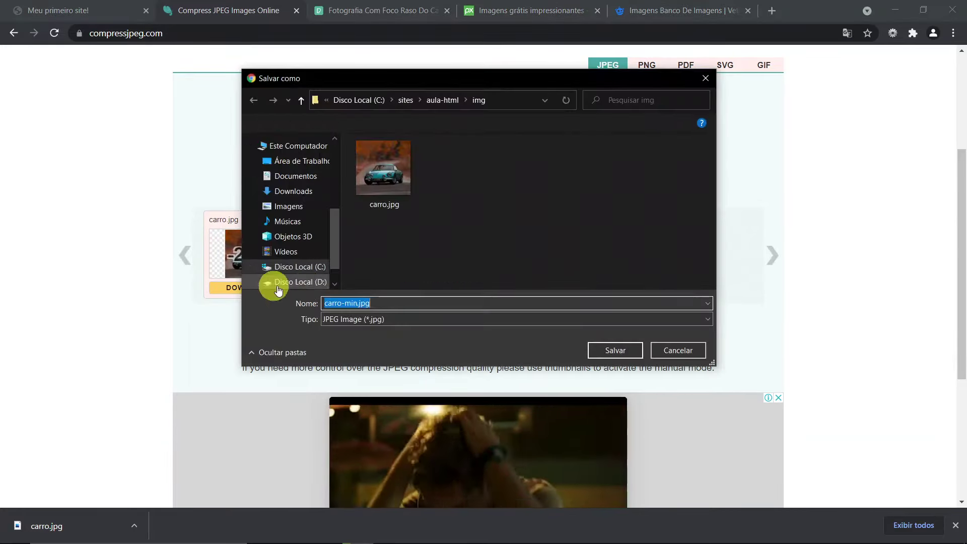
{"action": "double_click", "coordinate": [389, 176]}
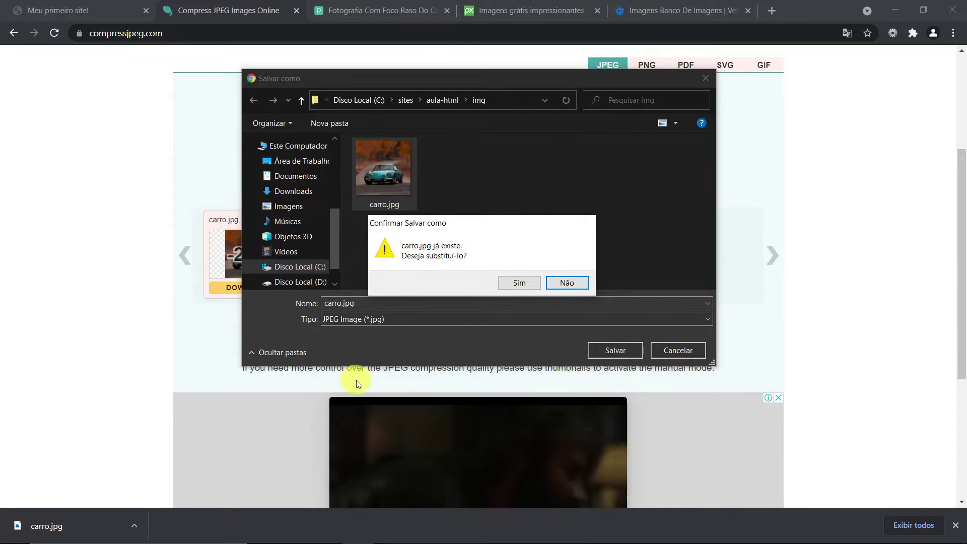
{"action": "left_click", "coordinate": [526, 284]}
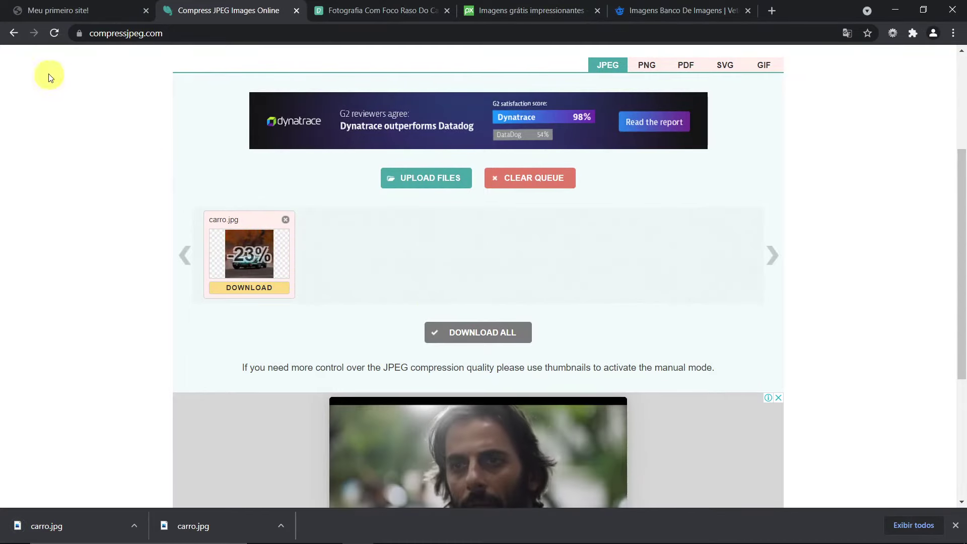
Step: Return to the compress jpg search results, open the TinyJPG site and upload carro.jpg from the img folder
{"action": "left_click", "coordinate": [12, 31]}
{"action": "scroll", "coordinate": [202, 226], "scroll_direction": "down", "scroll_amount": 2}
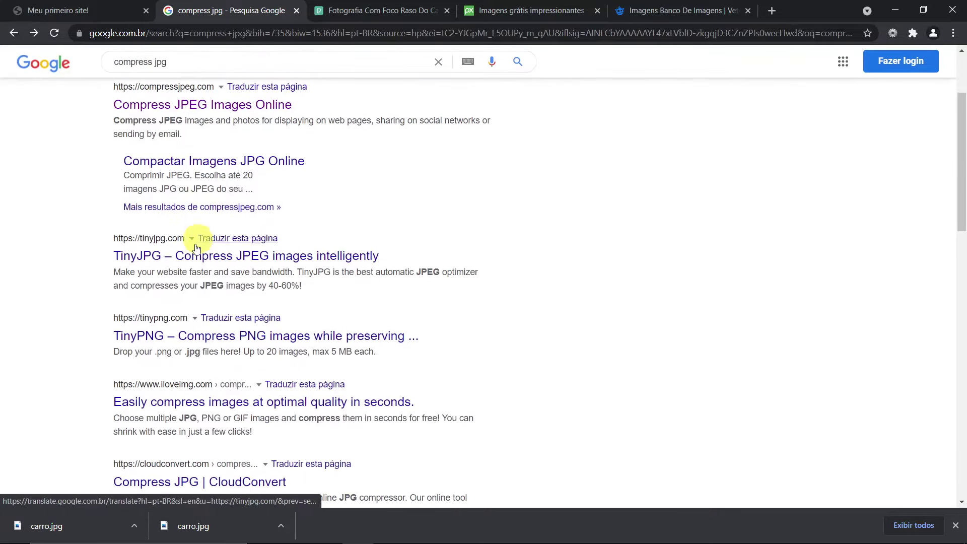
{"action": "left_click", "coordinate": [159, 257]}
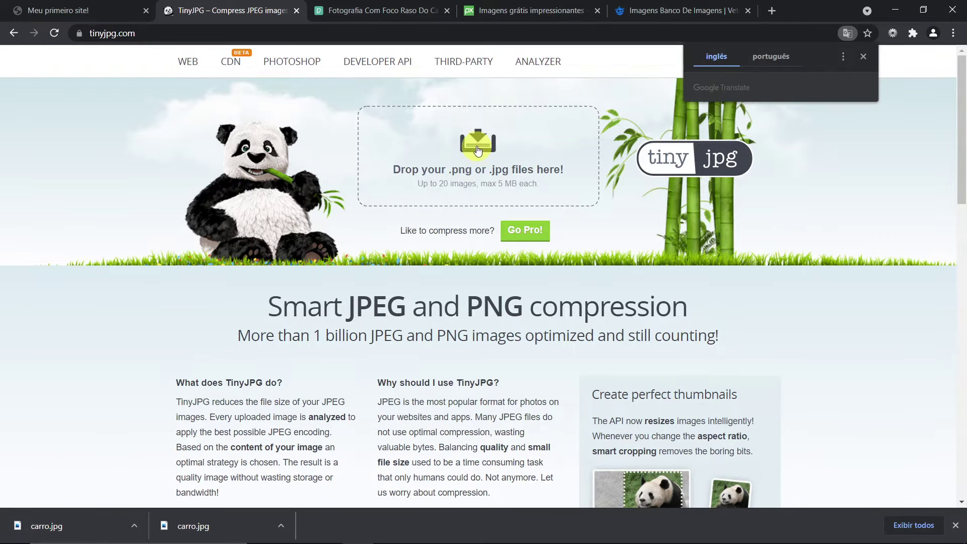
{"action": "left_click", "coordinate": [477, 150]}
{"action": "left_click", "coordinate": [389, 173]}
{"action": "left_click", "coordinate": [607, 352]}
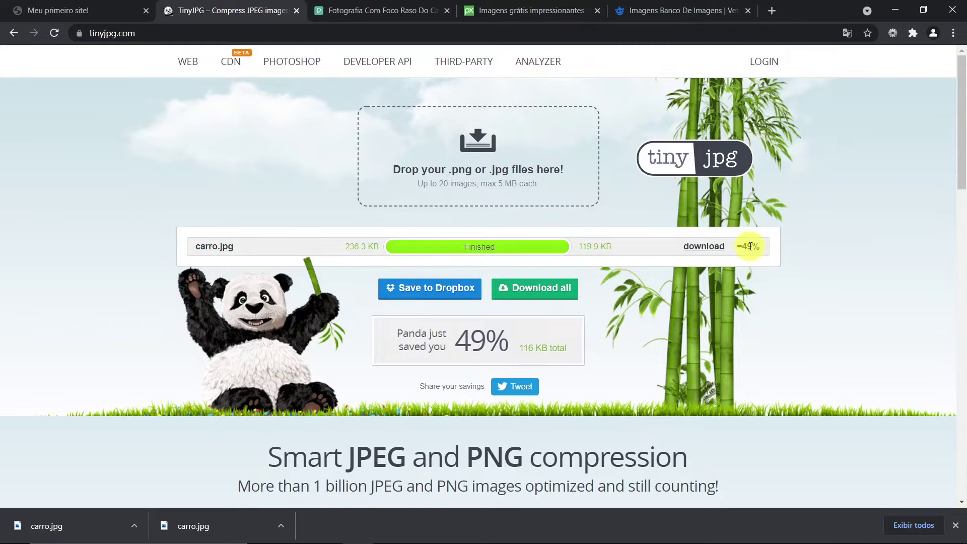
Step: Download the TinyJPG version of the image and replace carro.jpg in the img folder with it
{"action": "left_click", "coordinate": [703, 246]}
{"action": "left_click", "coordinate": [388, 165]}
{"action": "double_click", "coordinate": [402, 197]}
{"action": "left_click", "coordinate": [520, 289]}
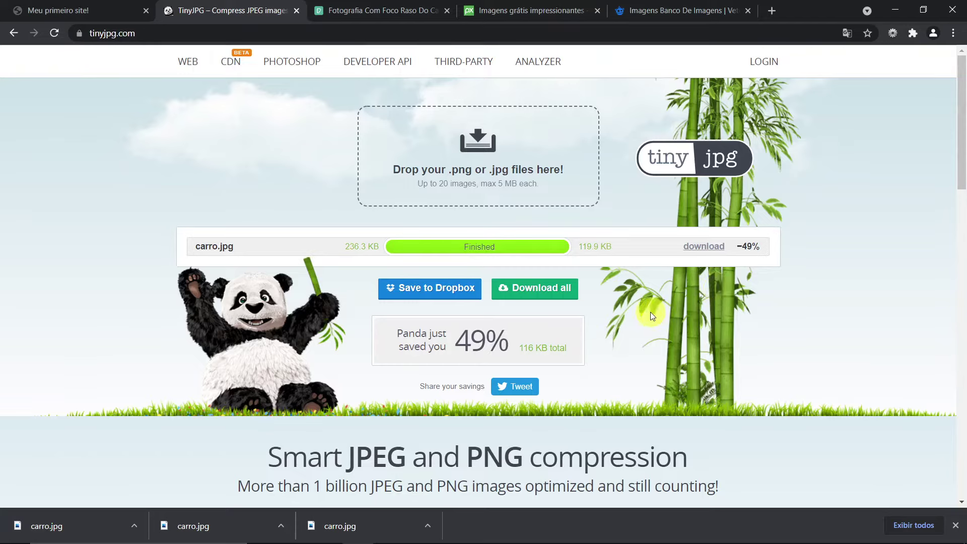
Step: Show the downloaded carro.jpg in its folder and check its dimensions and file size
{"action": "left_click", "coordinate": [135, 527]}
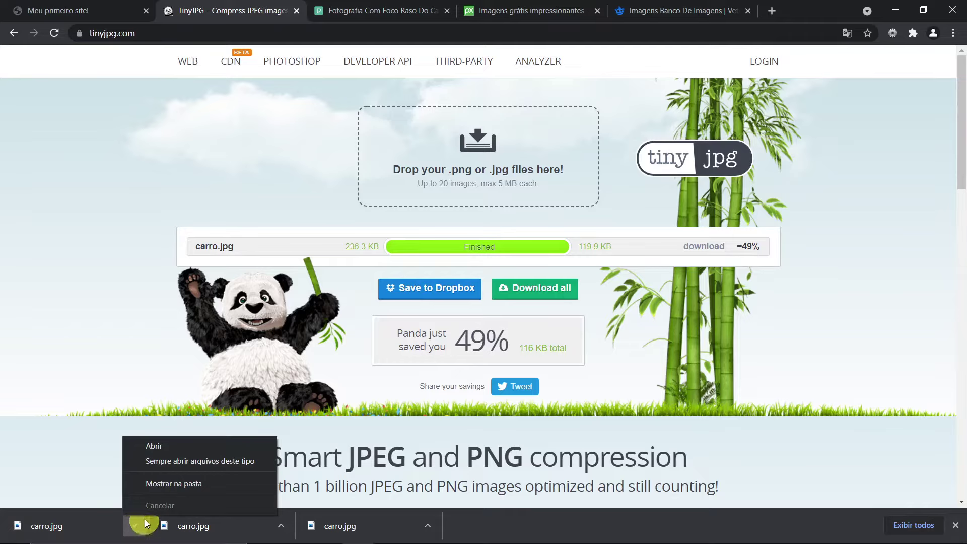
{"action": "left_click", "coordinate": [174, 484]}
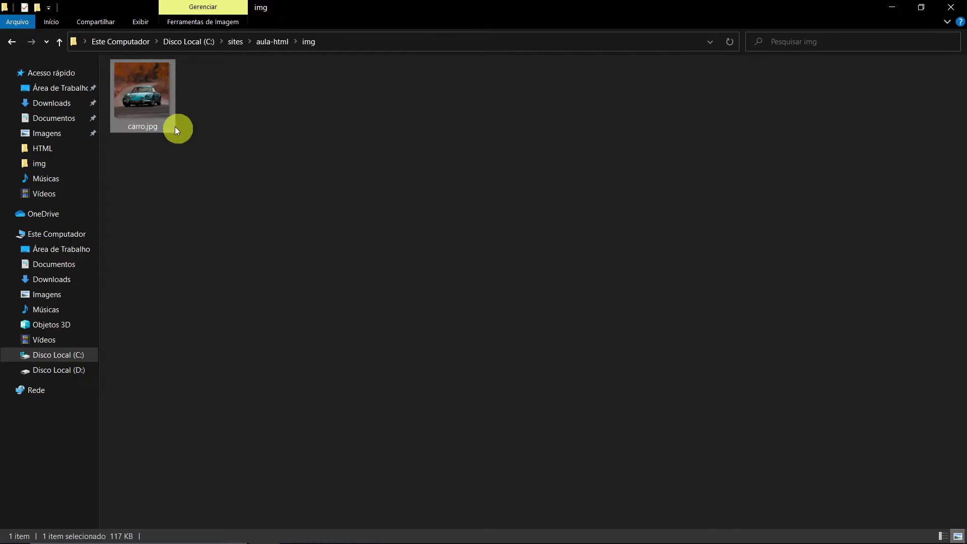
{"action": "mouse_move", "coordinate": [154, 105]}
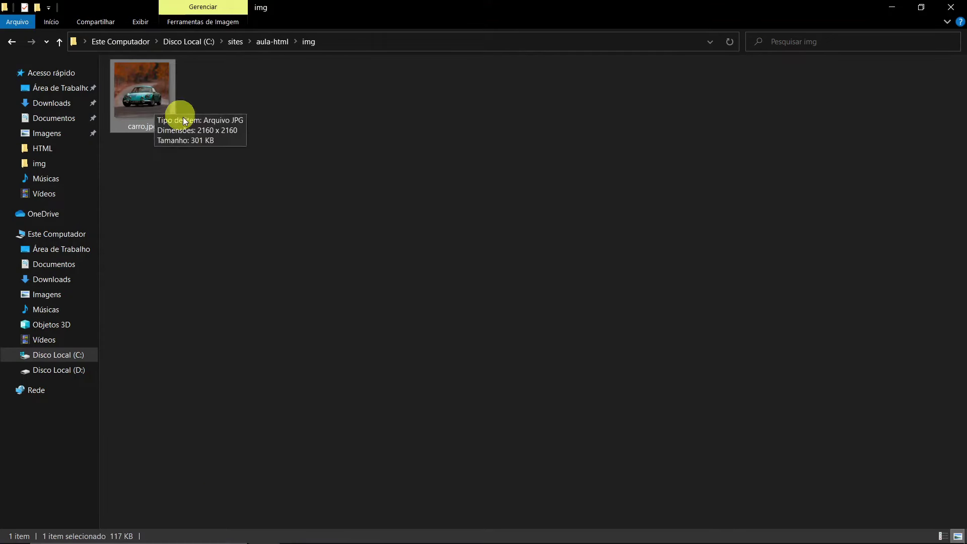
{"action": "left_click", "coordinate": [259, 149]}
{"action": "right_click", "coordinate": [258, 149]}
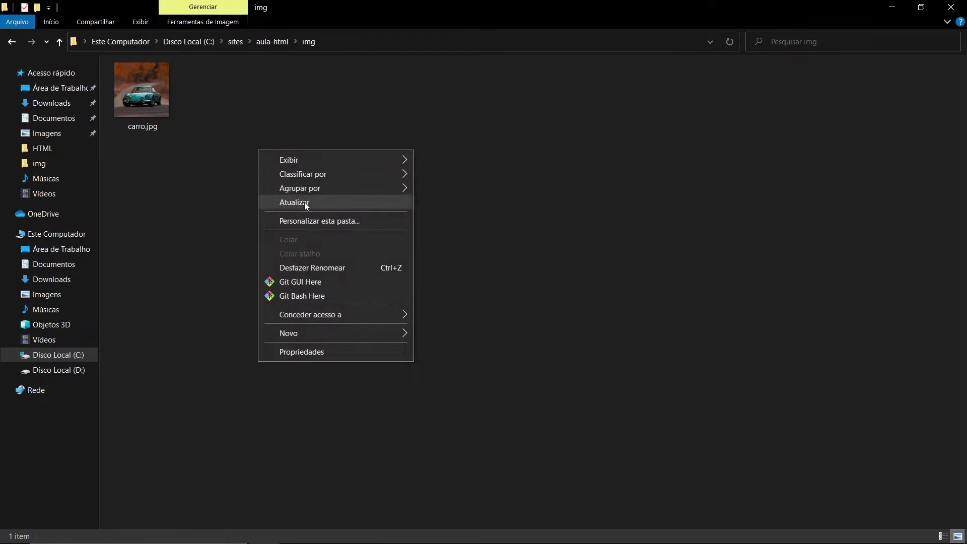
{"action": "left_click", "coordinate": [233, 158]}
{"action": "mouse_move", "coordinate": [143, 95]}
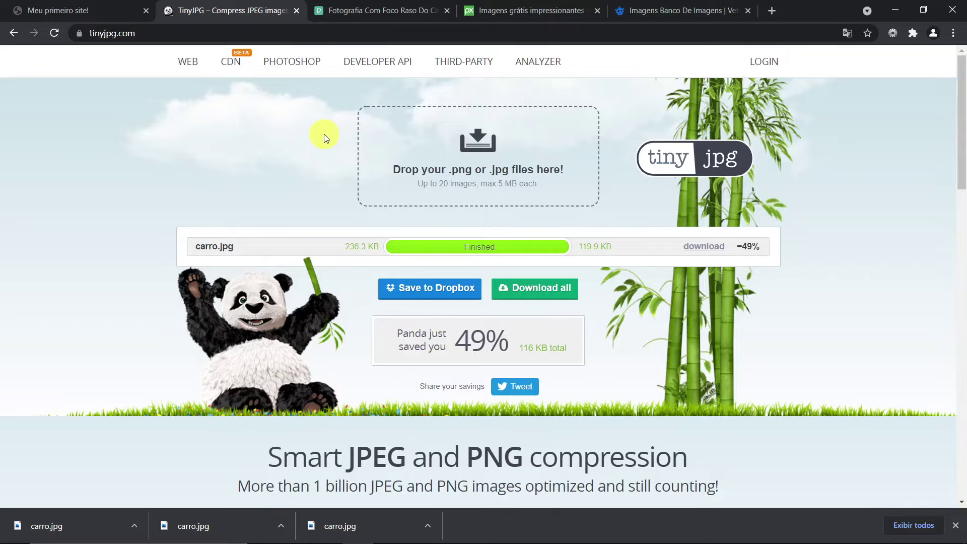
Step: Search for easy resize in a new browser tab and open the Easy-Resize.com site
{"action": "left_click", "coordinate": [774, 10]}
{"action": "type", "text": "eas"}
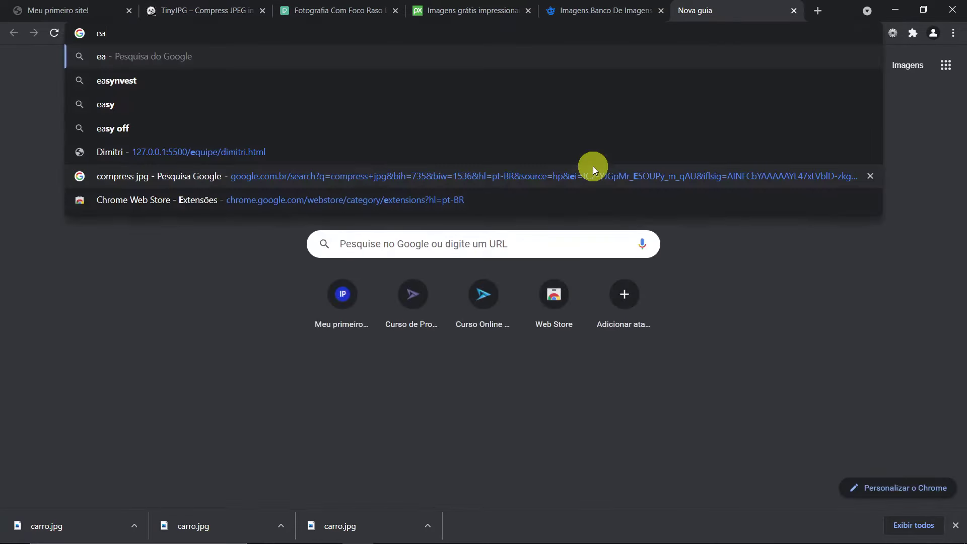
{"action": "type", "text": "y resize"}
{"action": "key", "text": "Return"}
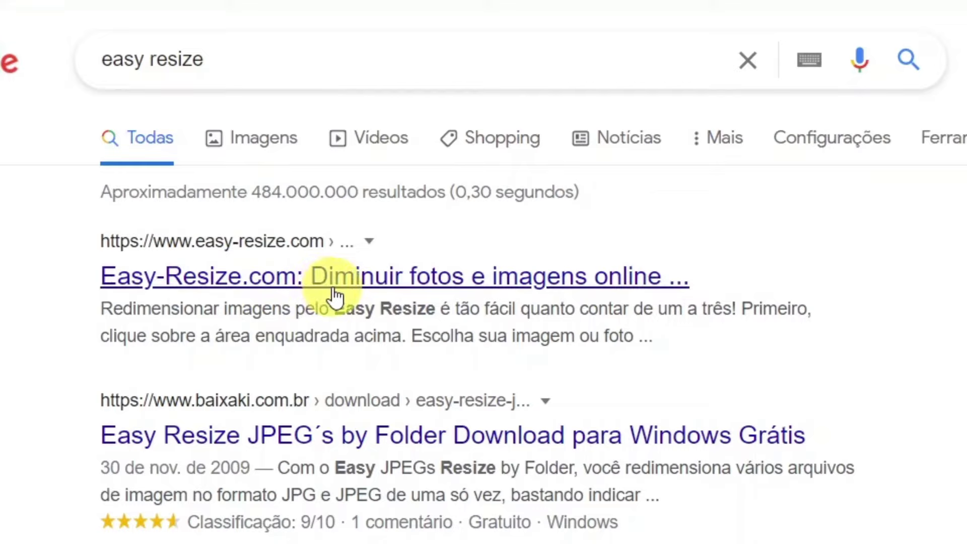
{"action": "left_click", "coordinate": [252, 279]}
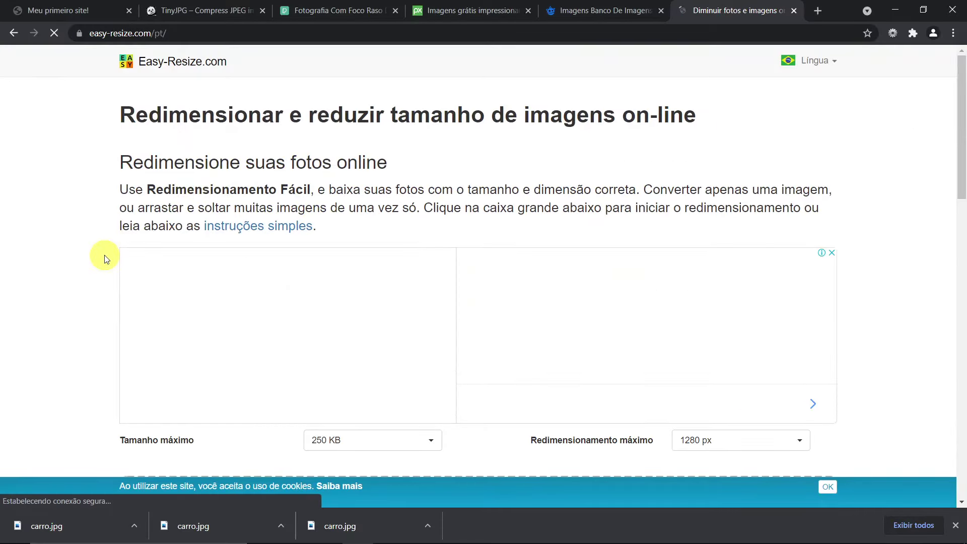
Step: Set the maximum file size to 50 KB and the maximum resize dimension to 320 px
{"action": "scroll", "coordinate": [41, 254], "scroll_direction": "down", "scroll_amount": 4}
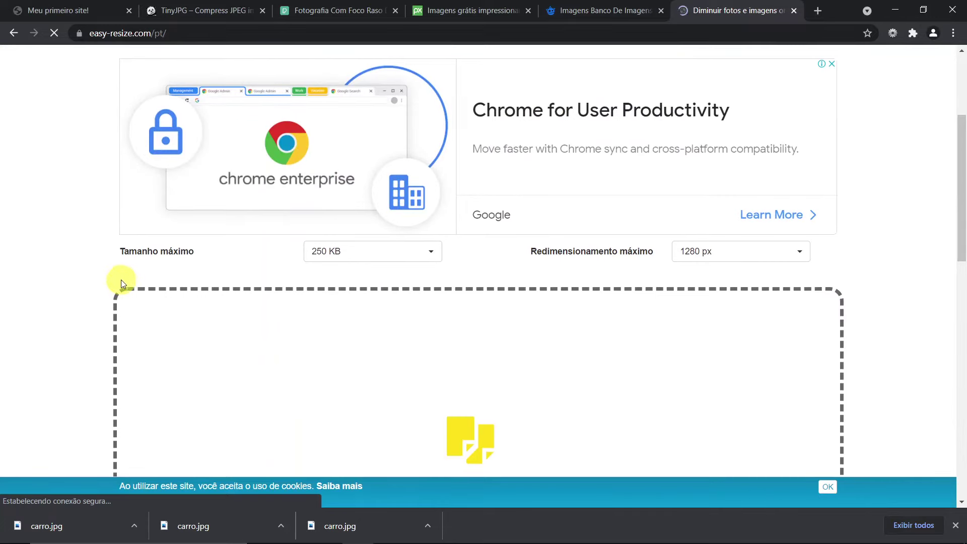
{"action": "scroll", "coordinate": [131, 267], "scroll_direction": "down", "scroll_amount": 1}
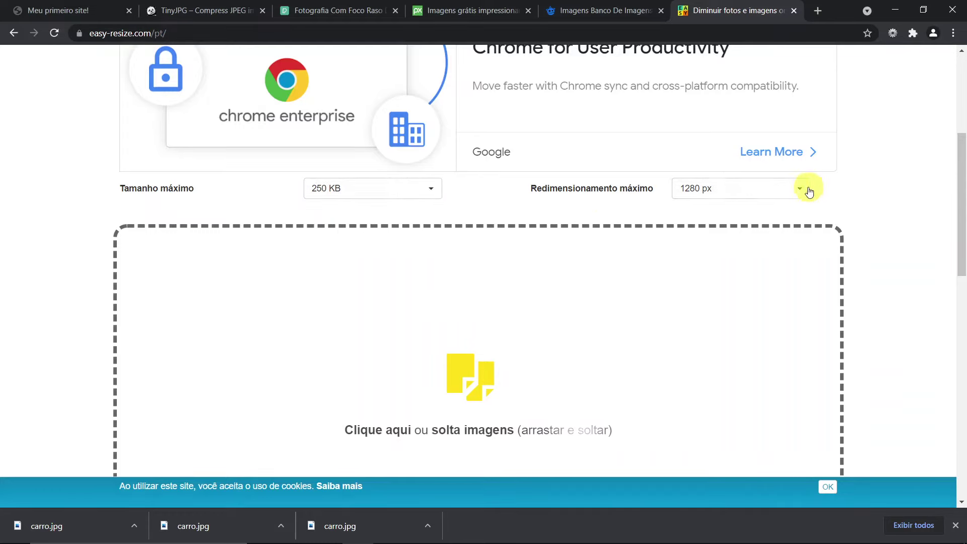
{"action": "left_click", "coordinate": [794, 199]}
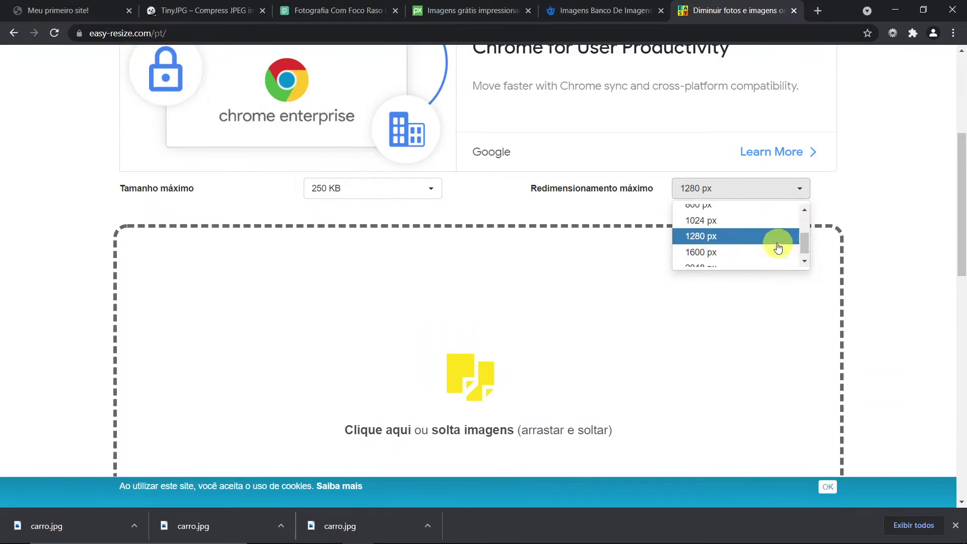
{"action": "scroll", "coordinate": [758, 239], "scroll_direction": "up", "scroll_amount": 2}
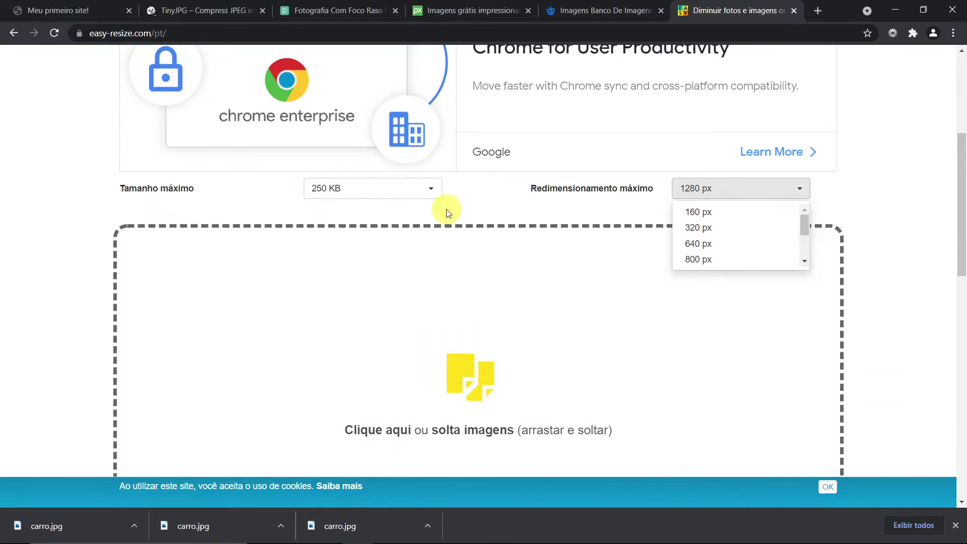
{"action": "left_click", "coordinate": [430, 191]}
{"action": "left_click", "coordinate": [430, 192]}
{"action": "scroll", "coordinate": [413, 234], "scroll_direction": "up", "scroll_amount": 4}
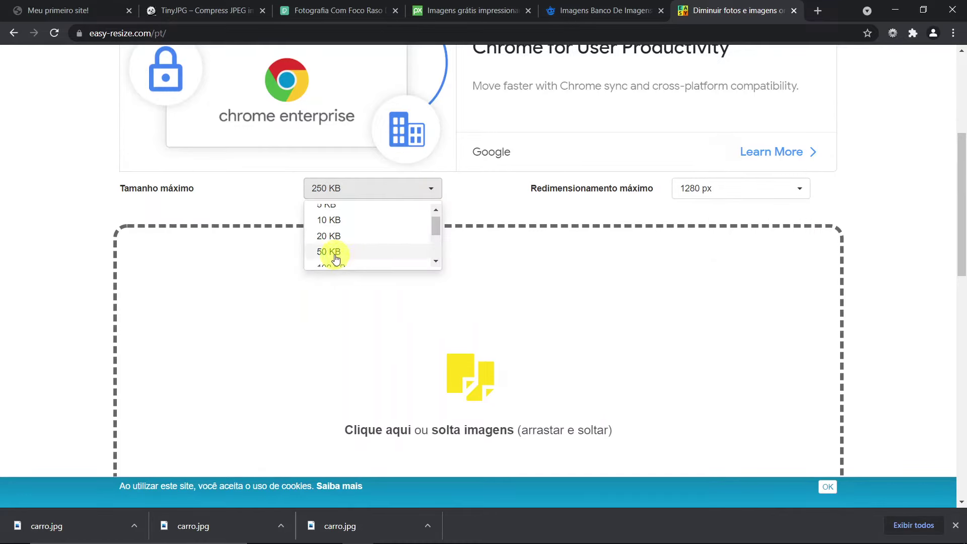
{"action": "left_click", "coordinate": [336, 257]}
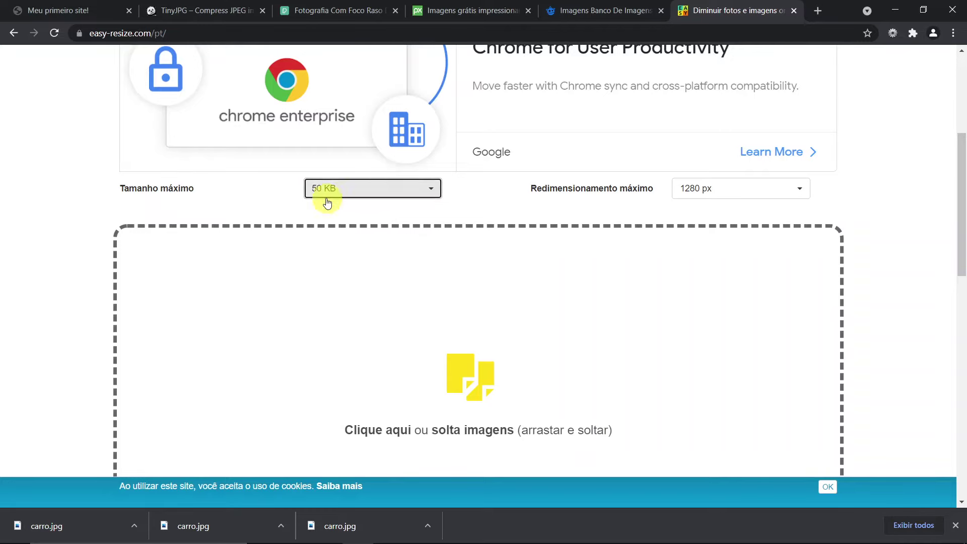
{"action": "left_click", "coordinate": [795, 200]}
{"action": "scroll", "coordinate": [783, 237], "scroll_direction": "up", "scroll_amount": 2}
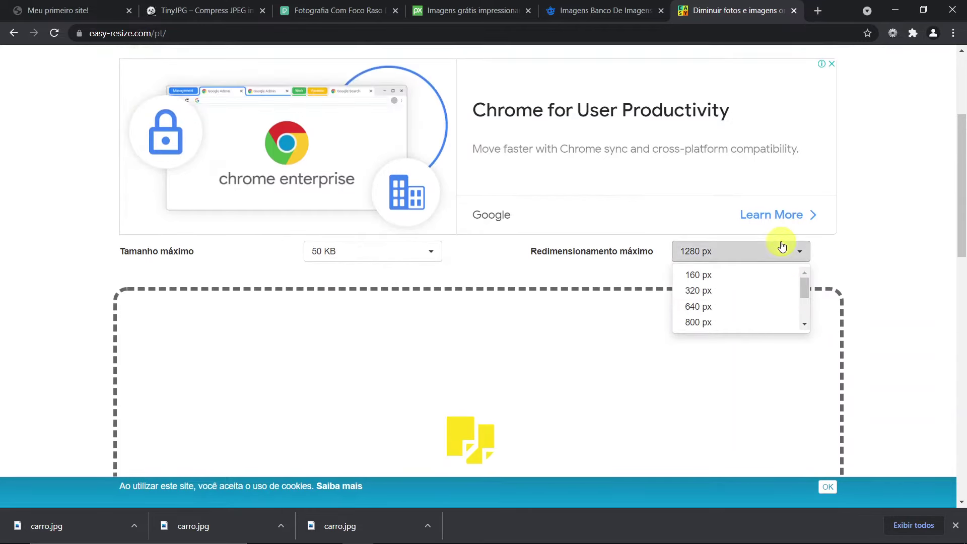
{"action": "left_click", "coordinate": [716, 296]}
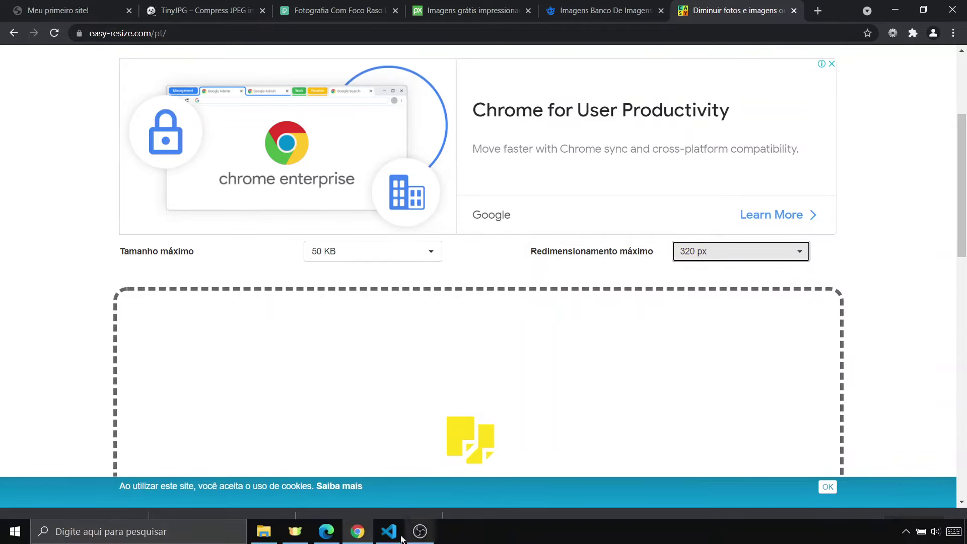
Step: Switch to Visual Studio Code to check the image's width attribute in index.html, and return to the Easy-Resize page in Chrome
{"action": "left_click", "coordinate": [394, 535]}
{"action": "left_click_drag", "start_coordinate": [288, 170], "coordinate": [403, 169]}
{"action": "left_click", "coordinate": [403, 169]}
{"action": "double_click", "coordinate": [286, 175]}
{"action": "left_click_drag", "start_coordinate": [285, 174], "coordinate": [397, 169]}
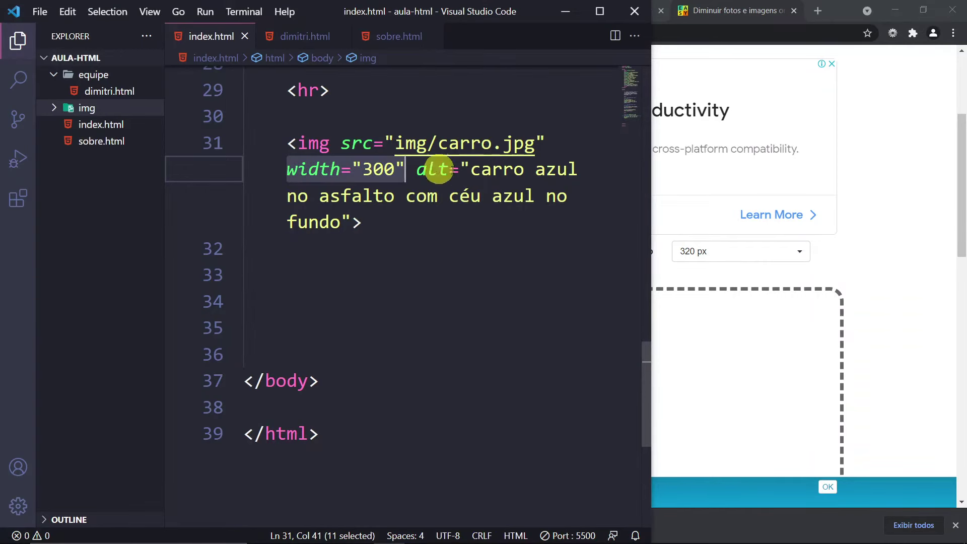
{"action": "left_click", "coordinate": [854, 258]}
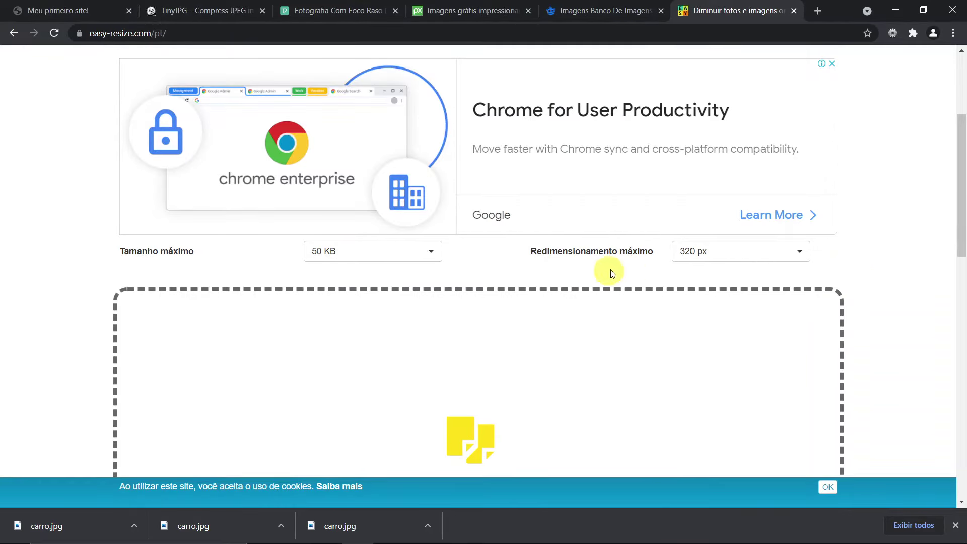
Step: Upload carro.jpg from the img folder to Easy-Resize
{"action": "scroll", "coordinate": [580, 273], "scroll_direction": "down", "scroll_amount": 1}
{"action": "scroll", "coordinate": [496, 201], "scroll_direction": "down", "scroll_amount": 2}
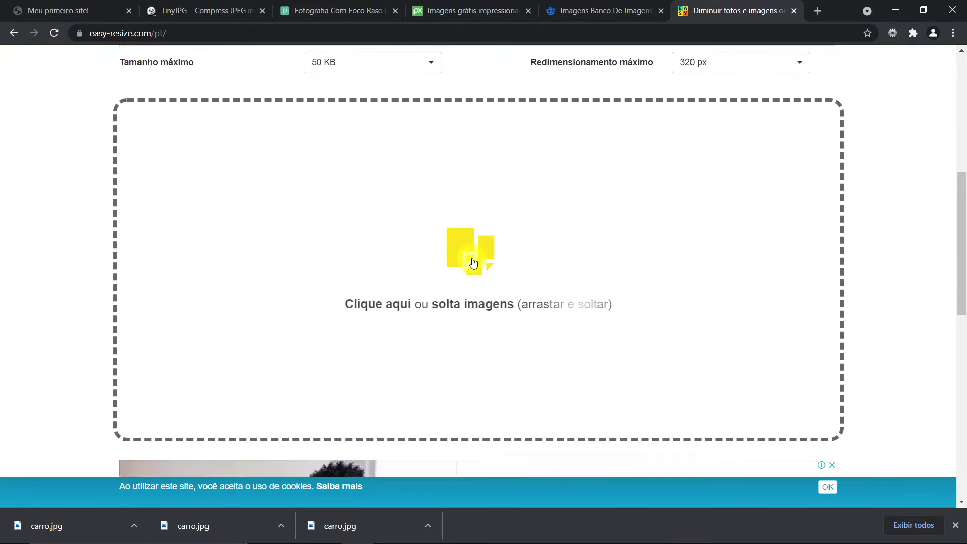
{"action": "left_click", "coordinate": [472, 258]}
{"action": "left_click", "coordinate": [397, 169]}
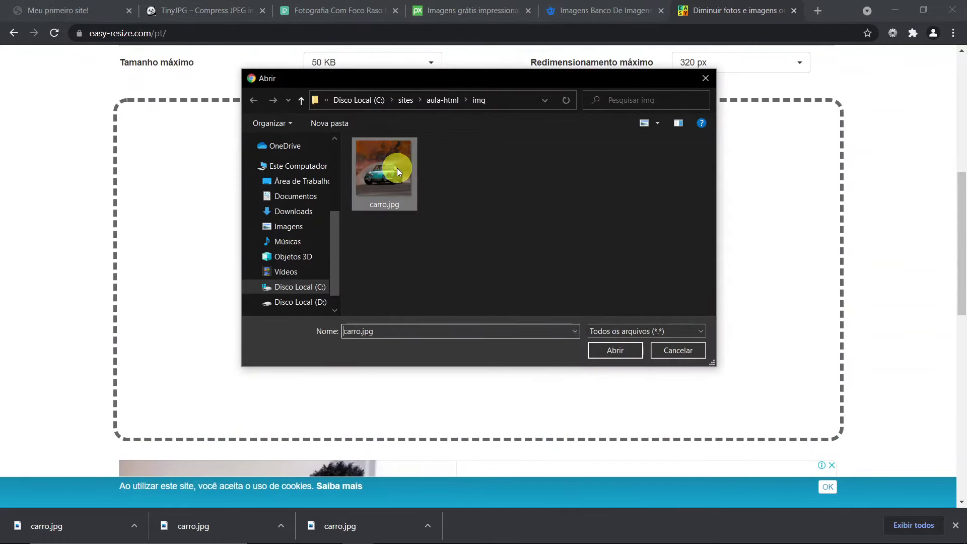
{"action": "left_click", "coordinate": [612, 353]}
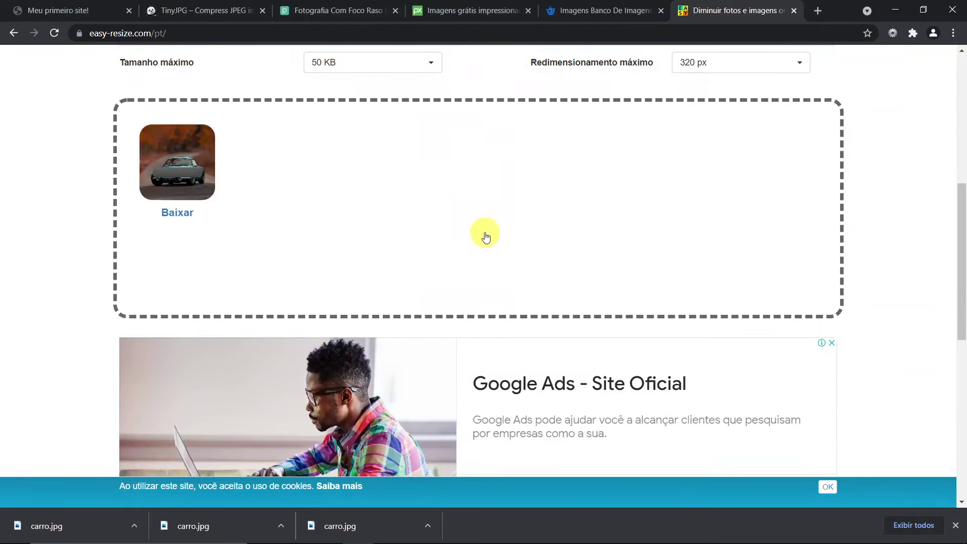
Step: Download the resized image and save it over carro.jpg in the img folder
{"action": "left_click", "coordinate": [183, 216]}
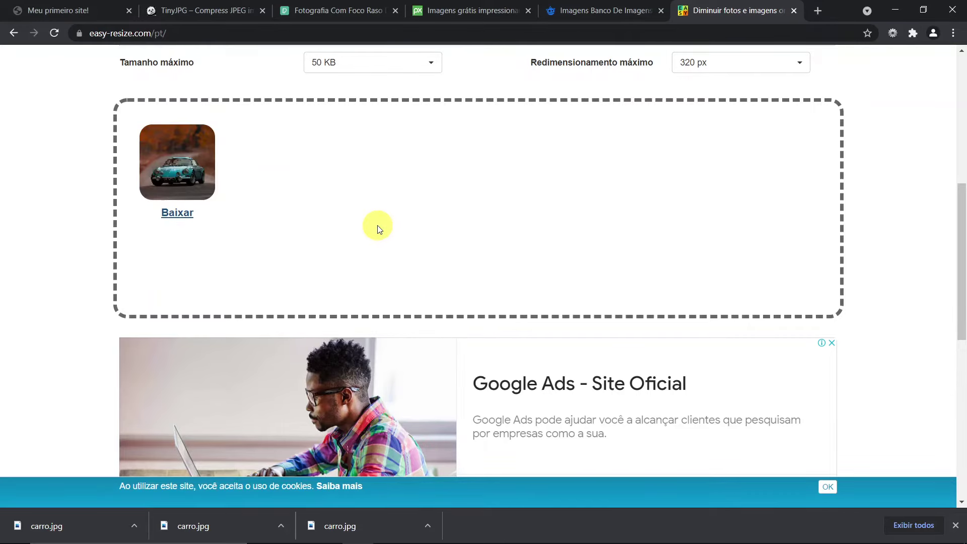
{"action": "double_click", "coordinate": [396, 183]}
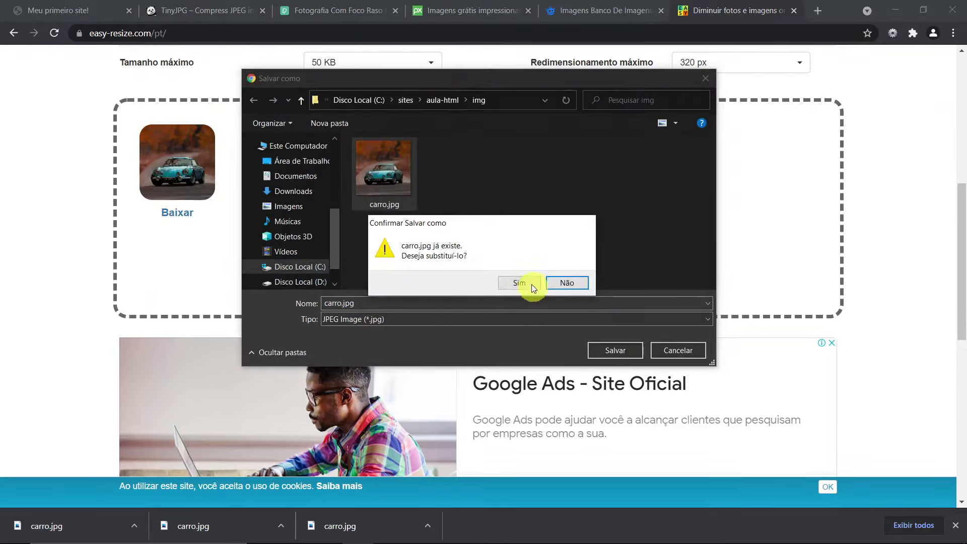
{"action": "left_click", "coordinate": [526, 283]}
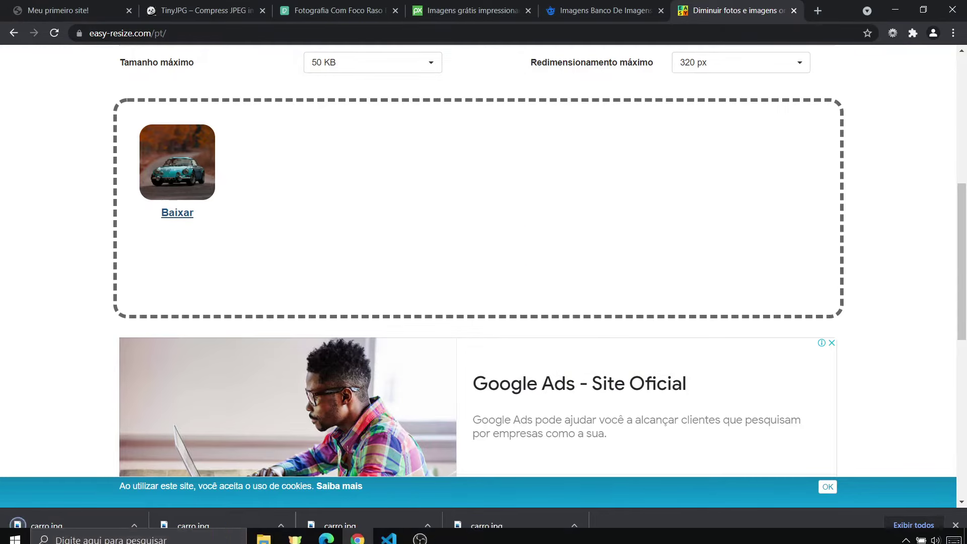
Step: Switch to File Explorer, refresh the img folder and check the dimensions and file size of carro.jpg
{"action": "left_click", "coordinate": [263, 533]}
{"action": "right_click", "coordinate": [289, 101]}
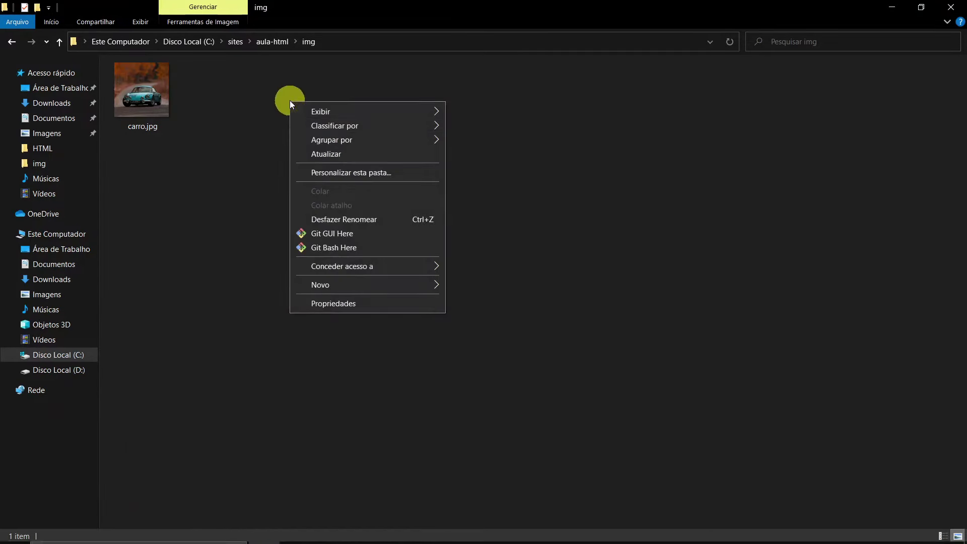
{"action": "left_click", "coordinate": [332, 154]}
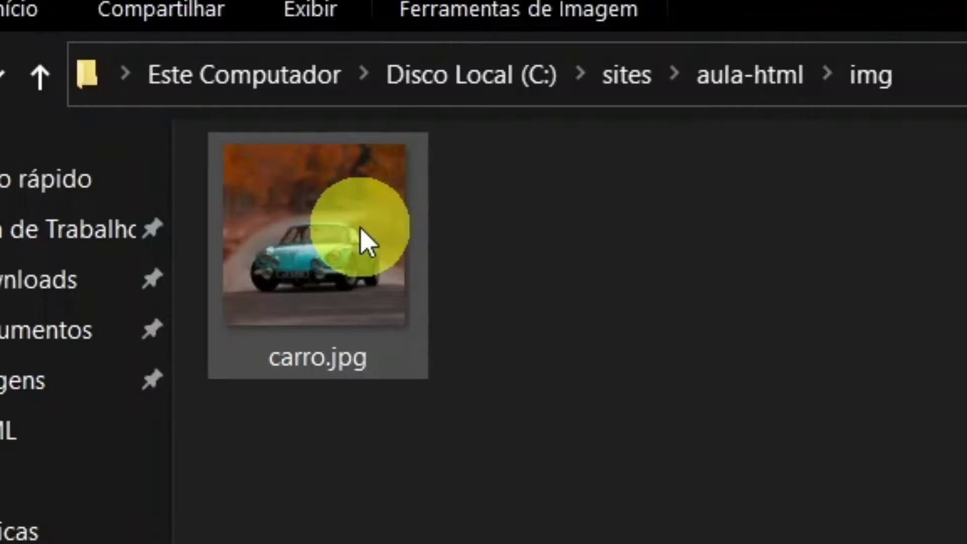
{"action": "mouse_move", "coordinate": [367, 242]}
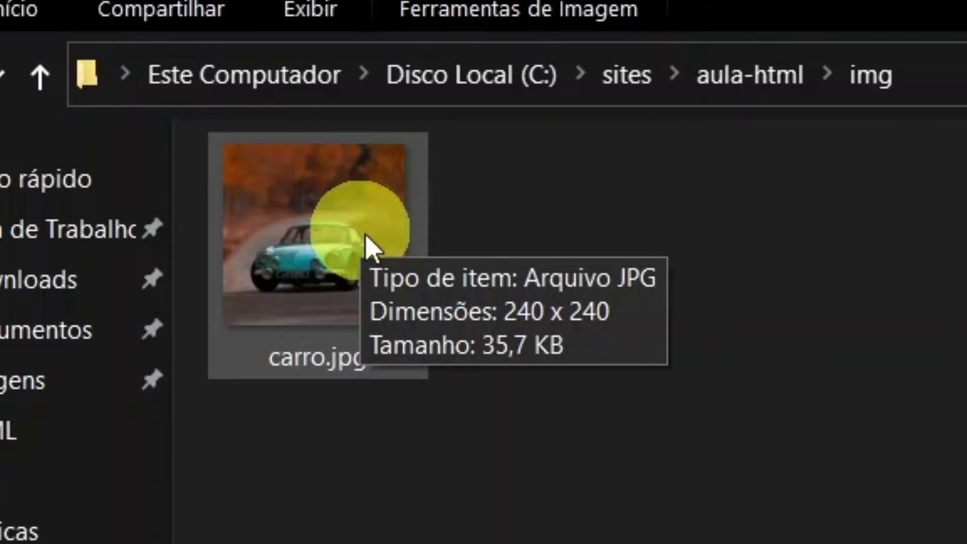
Step: Switch to Visual Studio Code, and bring up Chrome as a smaller window beside it showing the local index.html page
{"action": "mouse_move", "coordinate": [392, 533]}
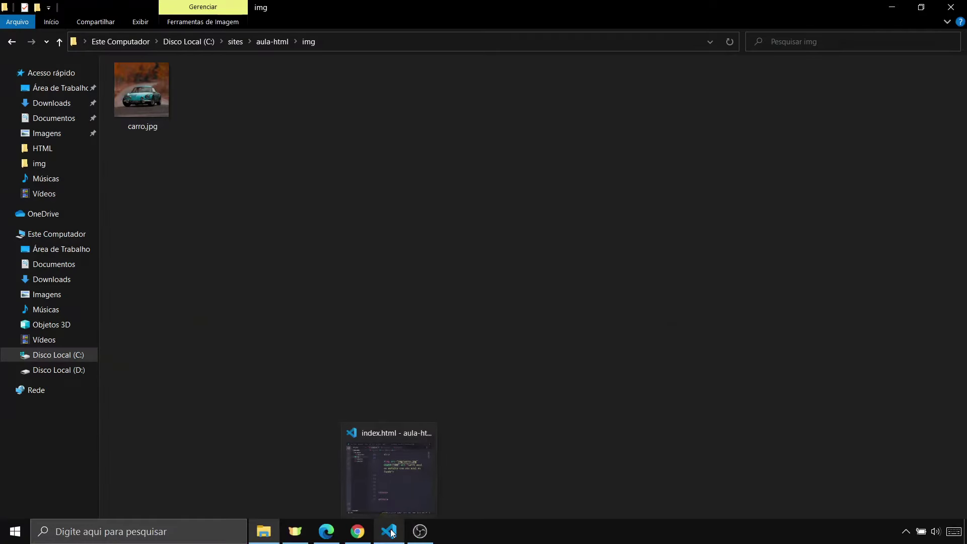
{"action": "mouse_move", "coordinate": [134, 79]}
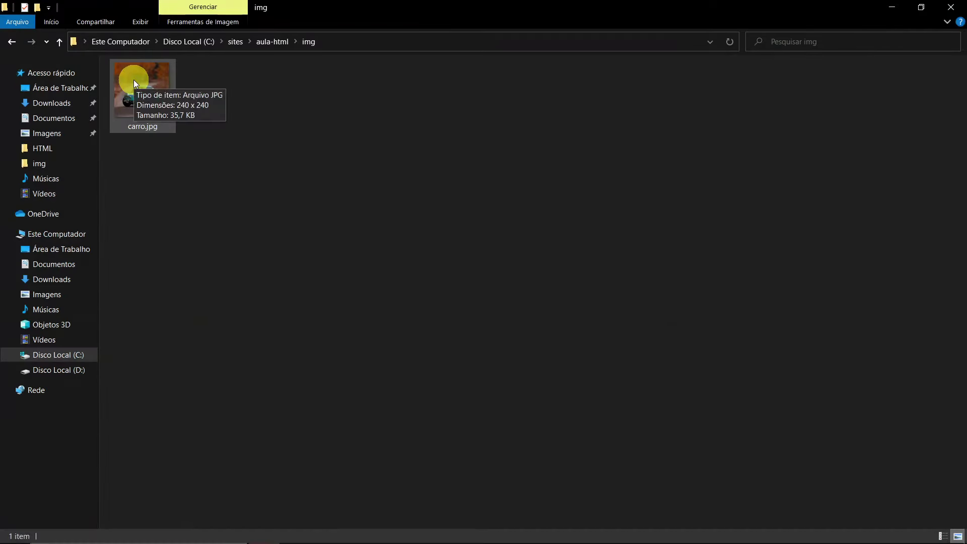
{"action": "mouse_move", "coordinate": [159, 98]}
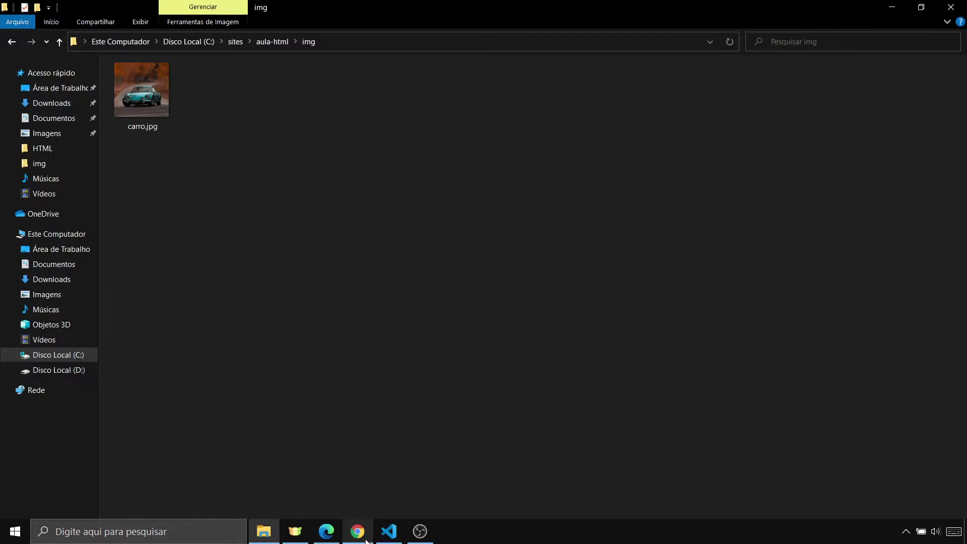
{"action": "left_click", "coordinate": [388, 532]}
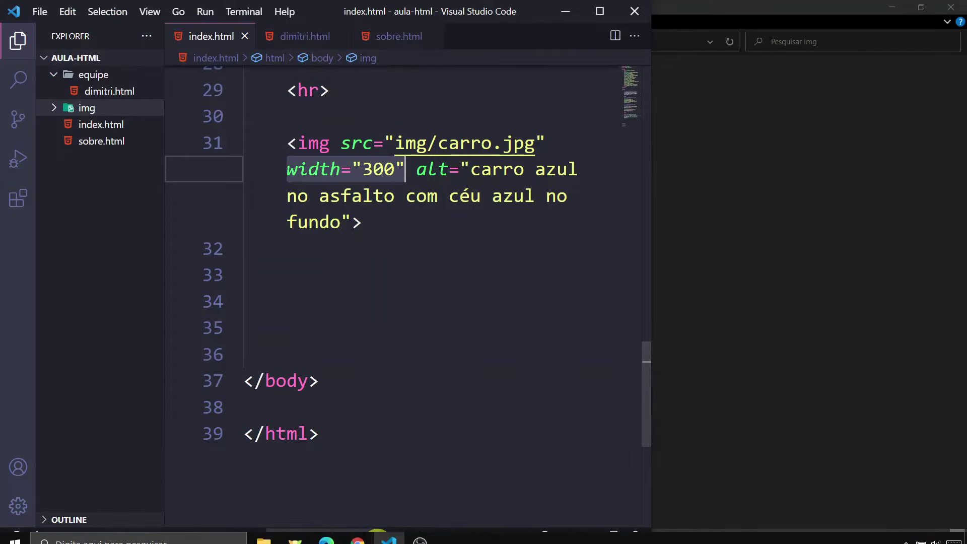
{"action": "left_click", "coordinate": [326, 534]}
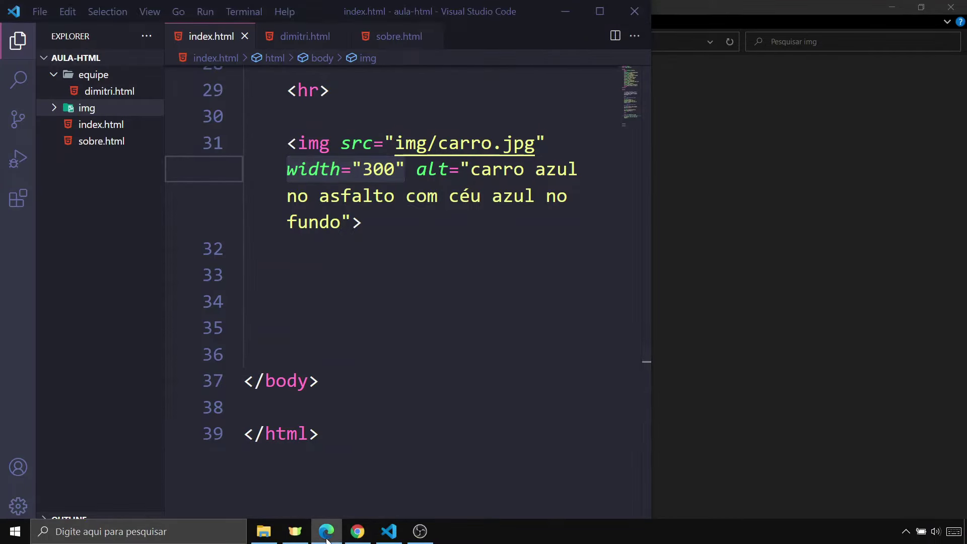
{"action": "left_click", "coordinate": [357, 531]}
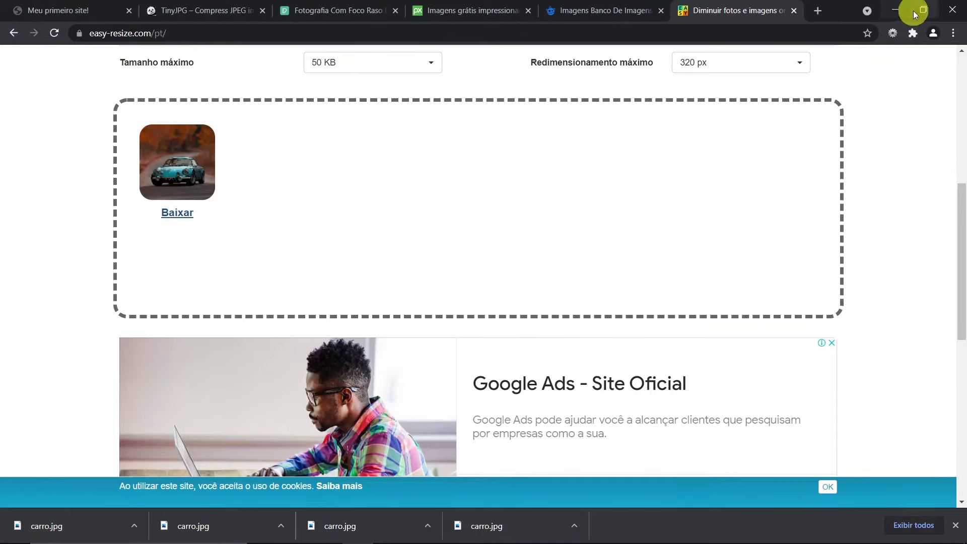
{"action": "left_click", "coordinate": [923, 10]}
{"action": "left_click", "coordinate": [661, 18]}
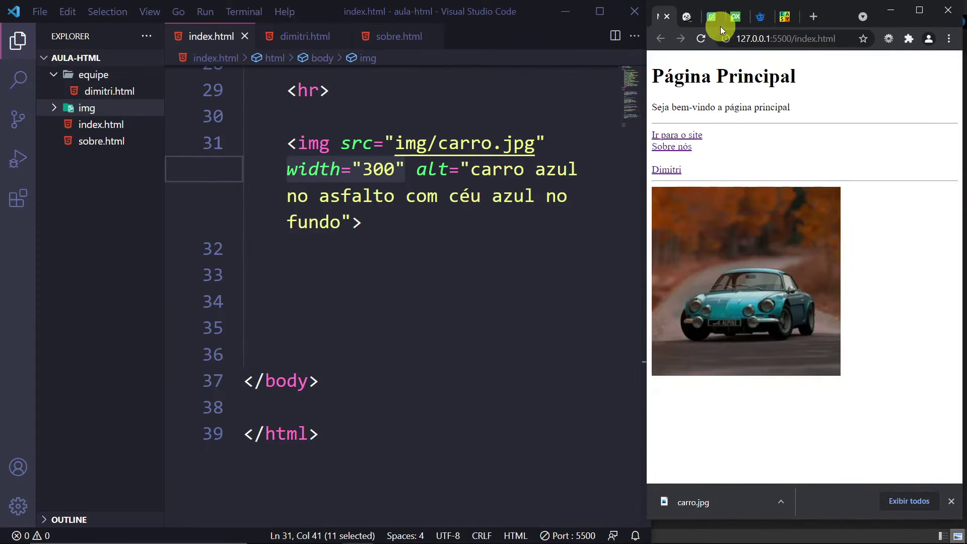
Step: Close the image bank, TinyJPG and Easy-Resize tabs, leaving only the local index.html page open
{"action": "left_click", "coordinate": [792, 18]}
{"action": "left_click", "coordinate": [791, 18]}
{"action": "left_click", "coordinate": [791, 17]}
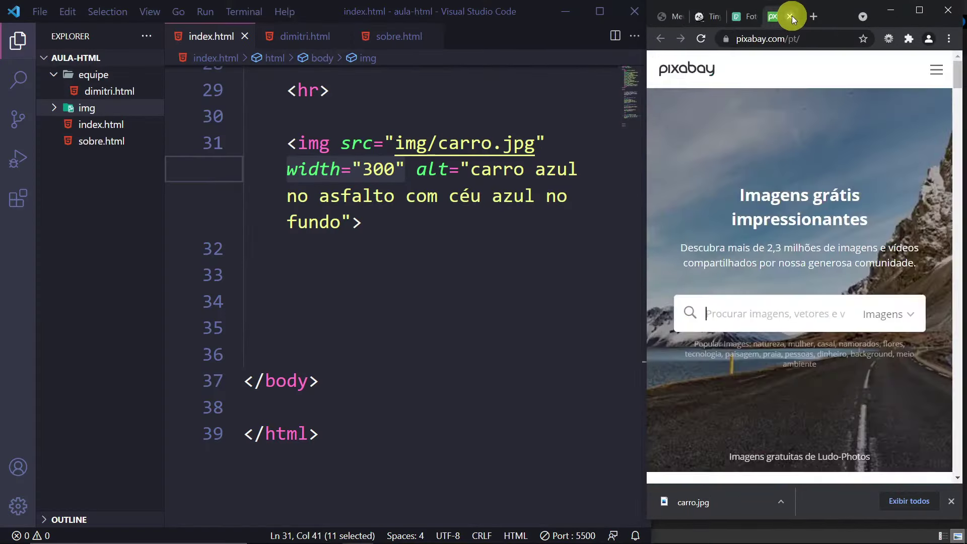
{"action": "left_click", "coordinate": [791, 17]}
{"action": "left_click", "coordinate": [791, 17]}
{"action": "left_click", "coordinate": [791, 17]}
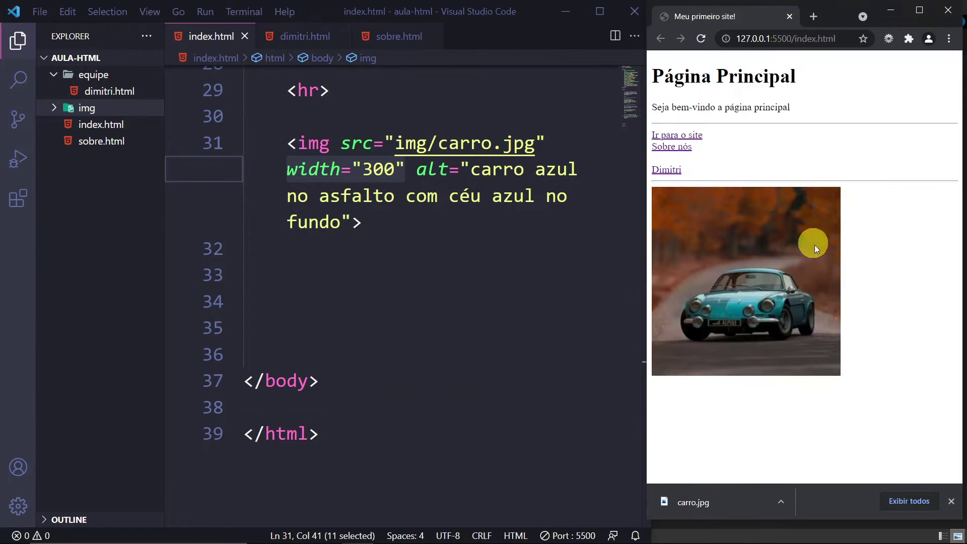
Step: Delete the width="300" attribute from the carro.jpg image tag in index.html and save the file
{"action": "left_click", "coordinate": [388, 234]}
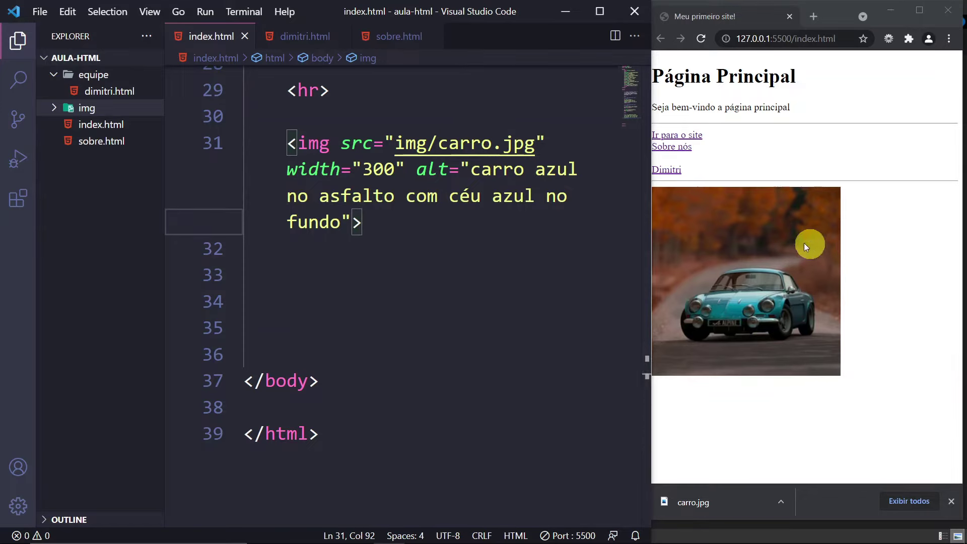
{"action": "left_click_drag", "start_coordinate": [285, 167], "coordinate": [428, 173]}
{"action": "key", "text": "BackSpace"}
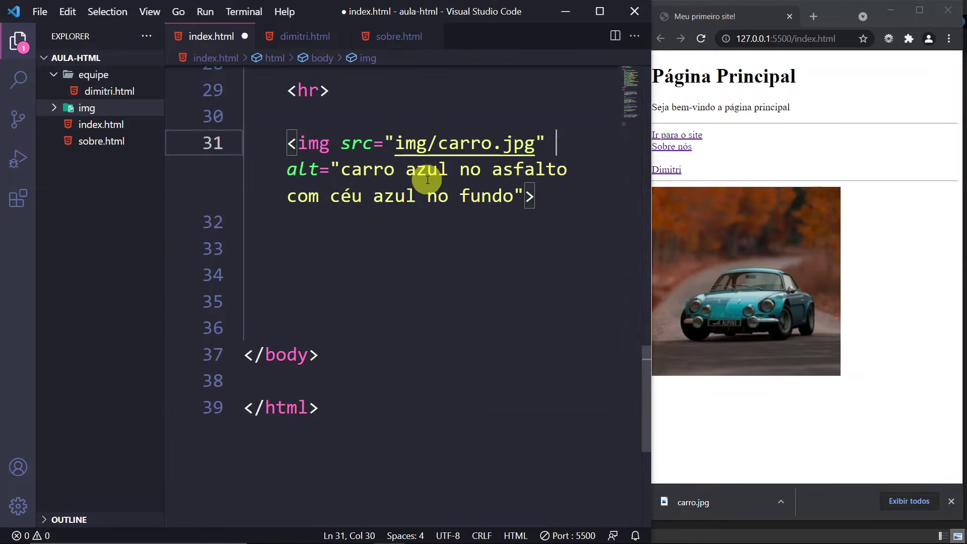
{"action": "key", "text": "ctrl+s"}
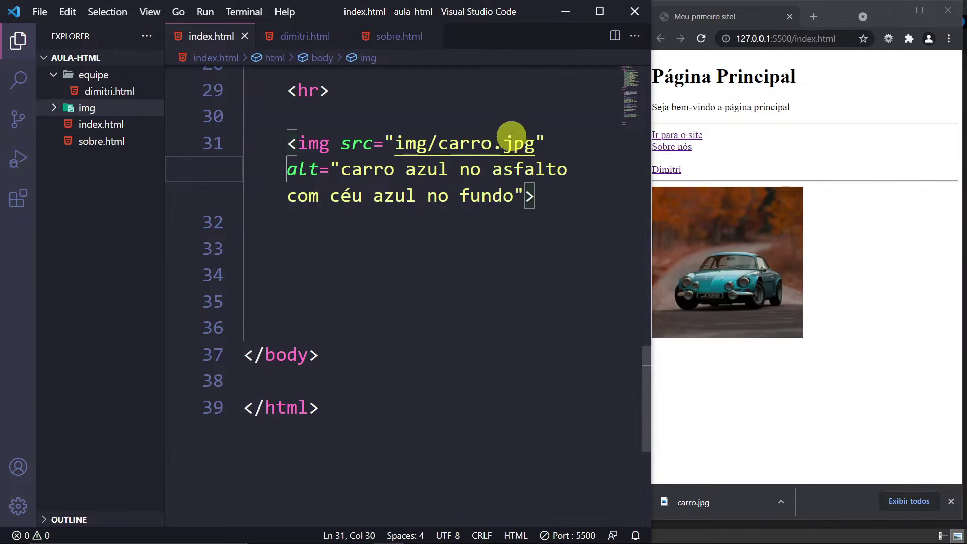
Step: Add a <br> tag on a new line below the carro.jpg image tag, followed by an empty line
{"action": "left_click_drag", "start_coordinate": [535, 143], "coordinate": [493, 143]}
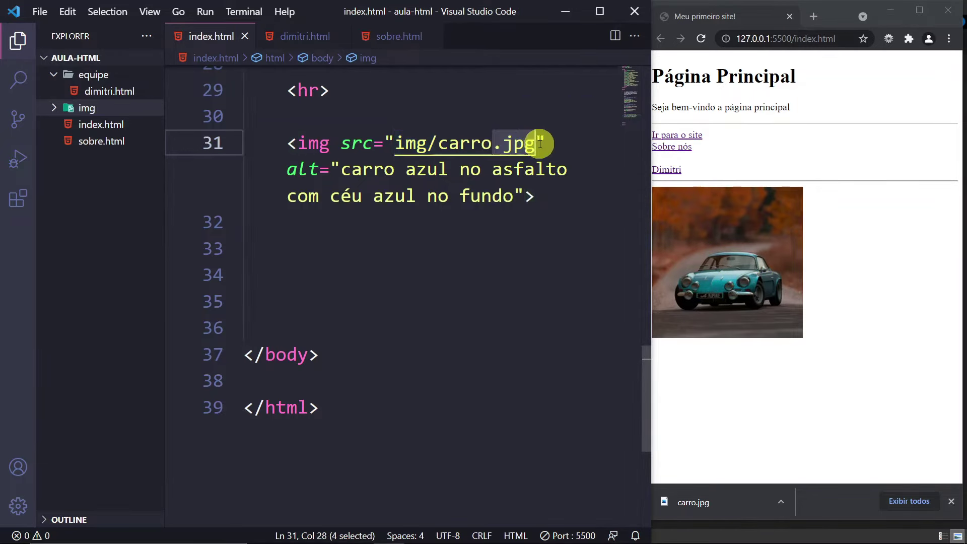
{"action": "left_click", "coordinate": [553, 189]}
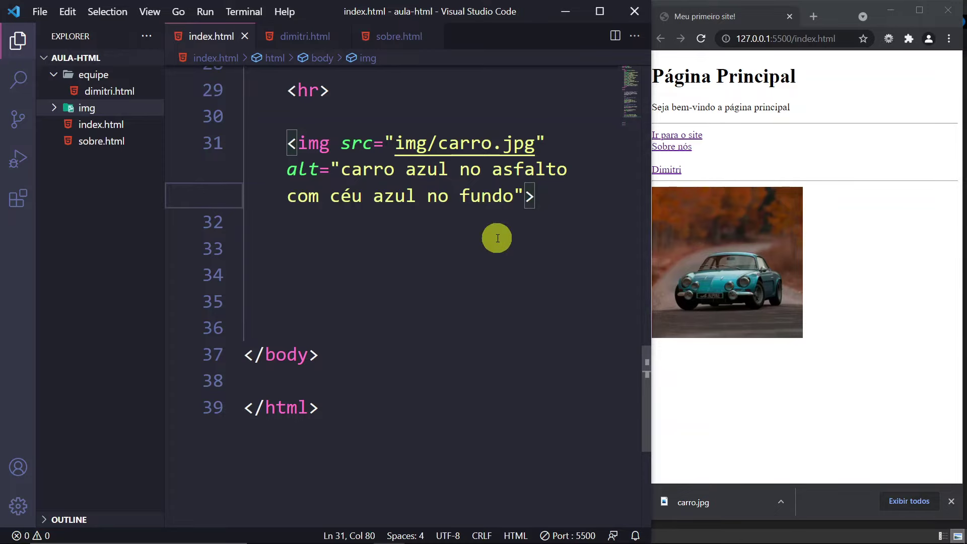
{"action": "key", "text": "Return"}
{"action": "type", "text": "<br>"}
{"action": "key", "text": "Return"}
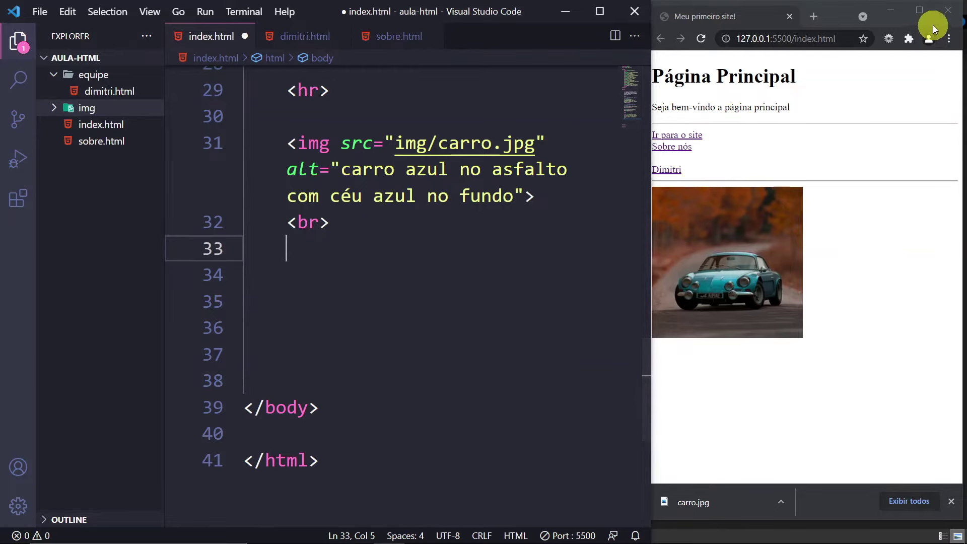
Step: Maximize the Chrome window and open photopea.com in a new tab
{"action": "left_click", "coordinate": [921, 12]}
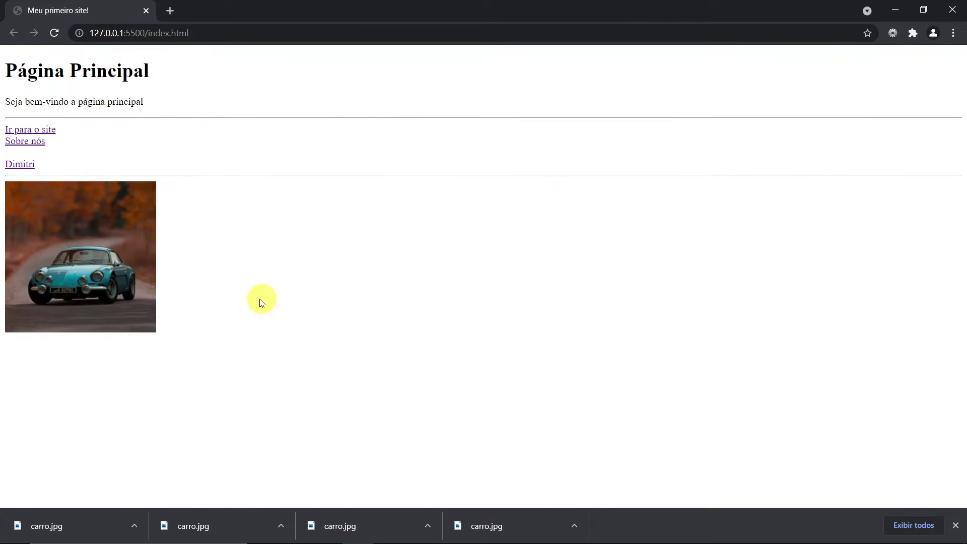
{"action": "left_click", "coordinate": [174, 12]}
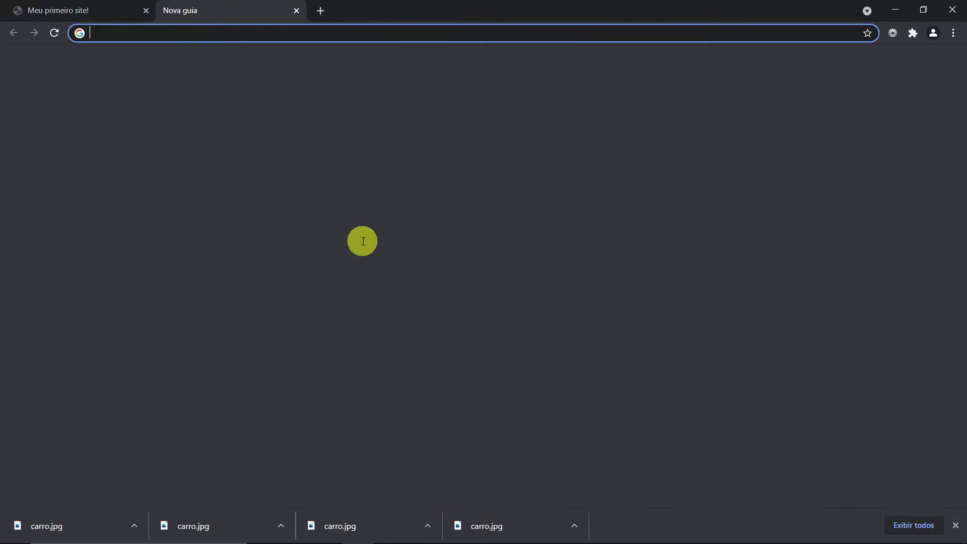
{"action": "type", "text": "phoy"}
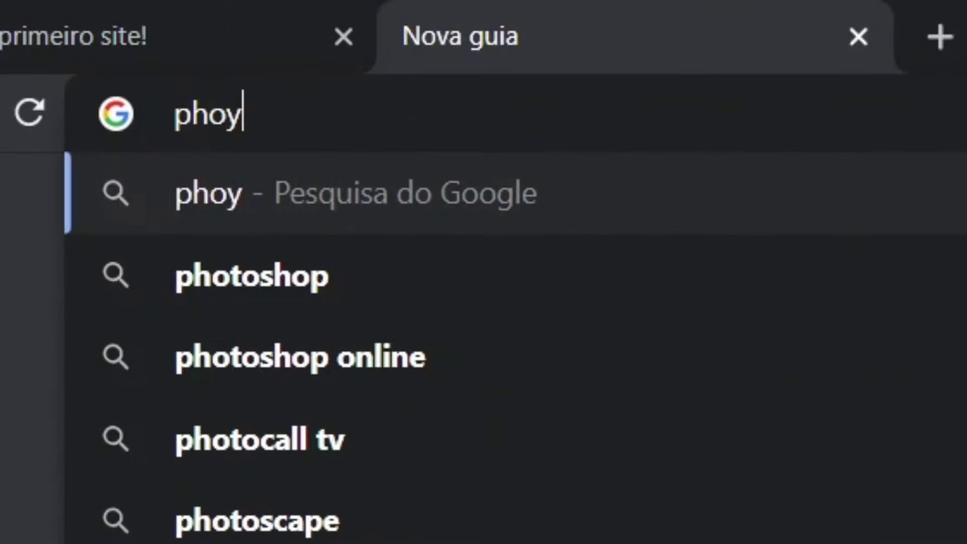
{"action": "key", "text": "BackSpace"}
{"action": "type", "text": "topea.com"}
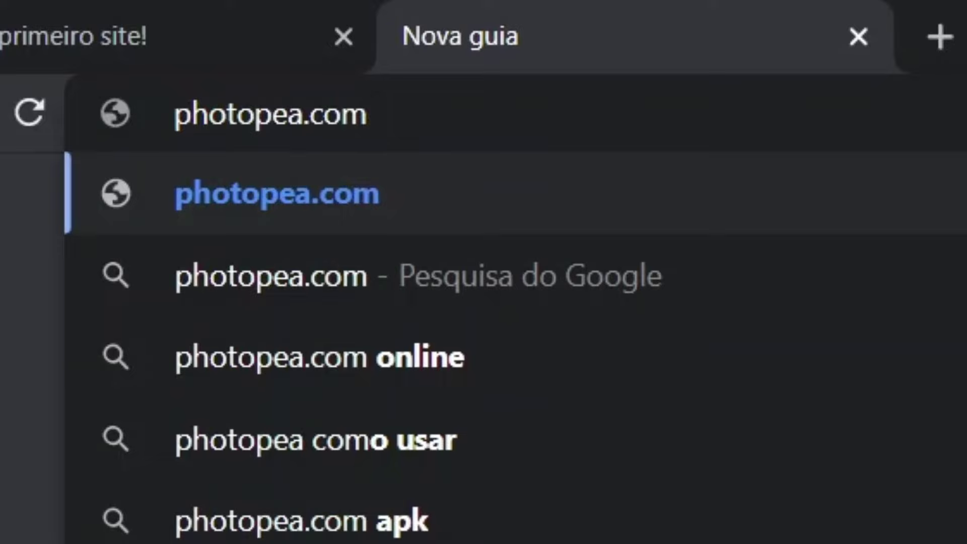
{"action": "key", "text": "Return"}
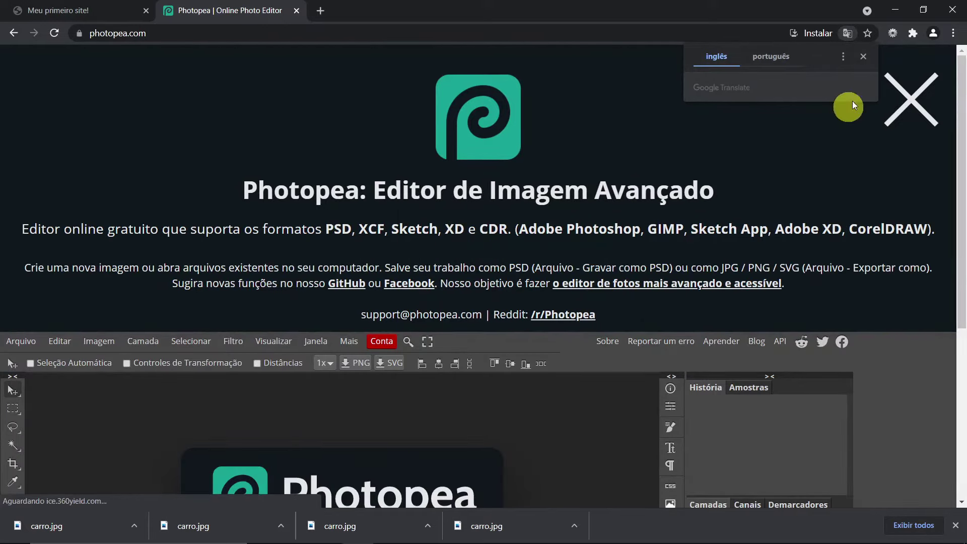
Step: Dismiss the translation prompt, the Photopea introduction banner and the browser's download bar
{"action": "left_click", "coordinate": [864, 54]}
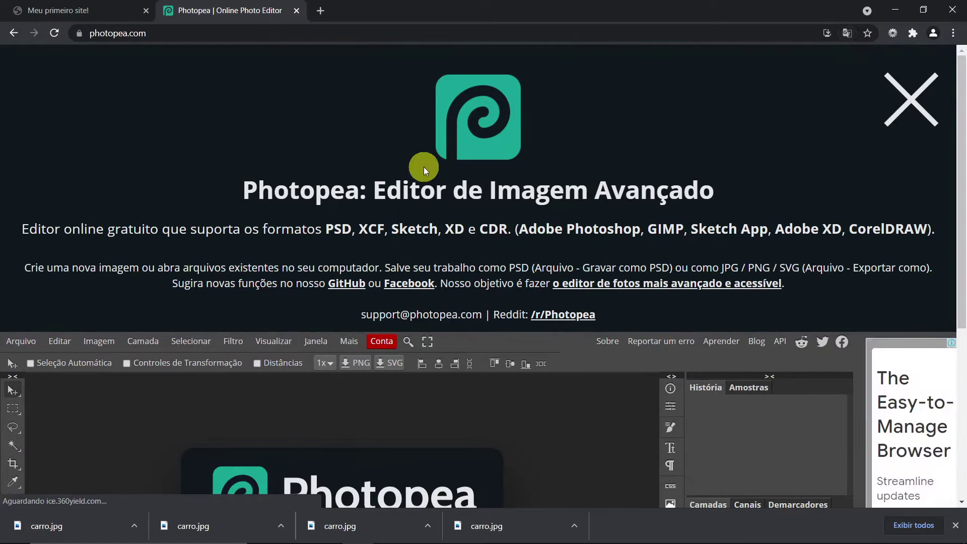
{"action": "left_click", "coordinate": [940, 98]}
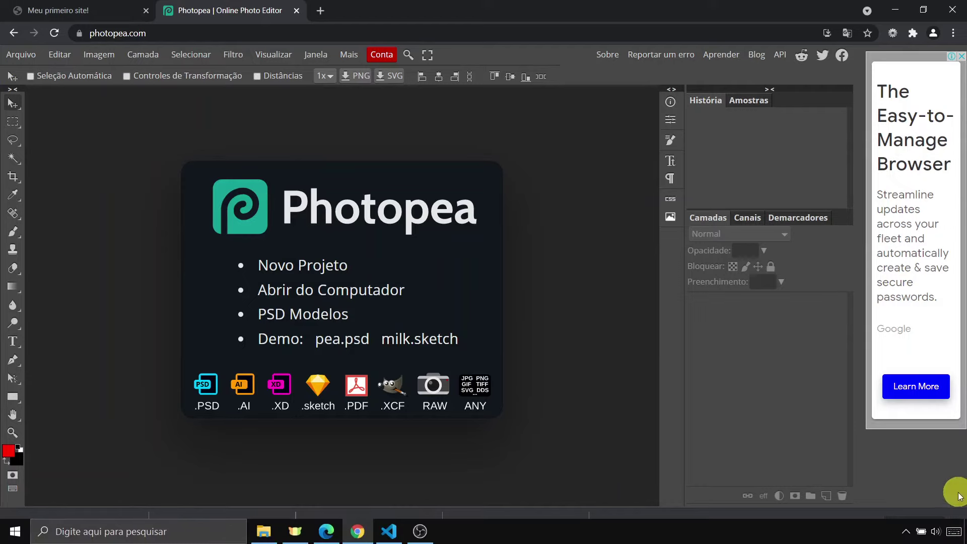
{"action": "left_click", "coordinate": [957, 524]}
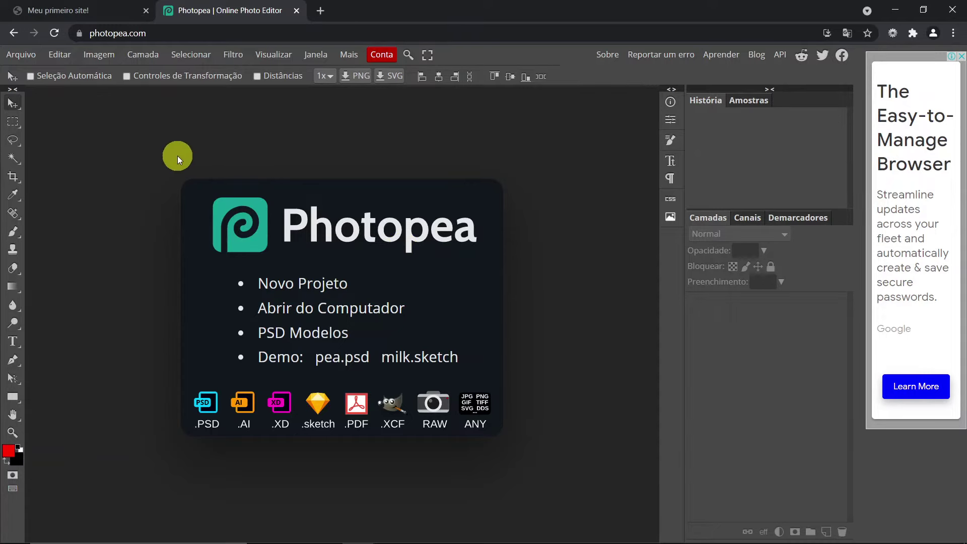
Step: Create a new Photopea project 300 px wide and 300 px high with a transparent (Transparente) background
{"action": "left_click", "coordinate": [330, 287]}
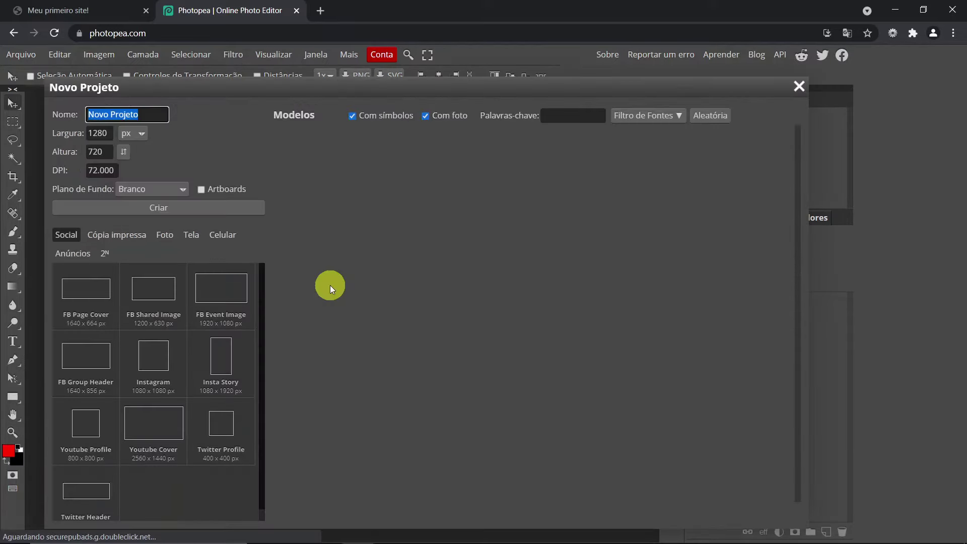
{"action": "left_click", "coordinate": [101, 132]}
{"action": "type", "text": "300"}
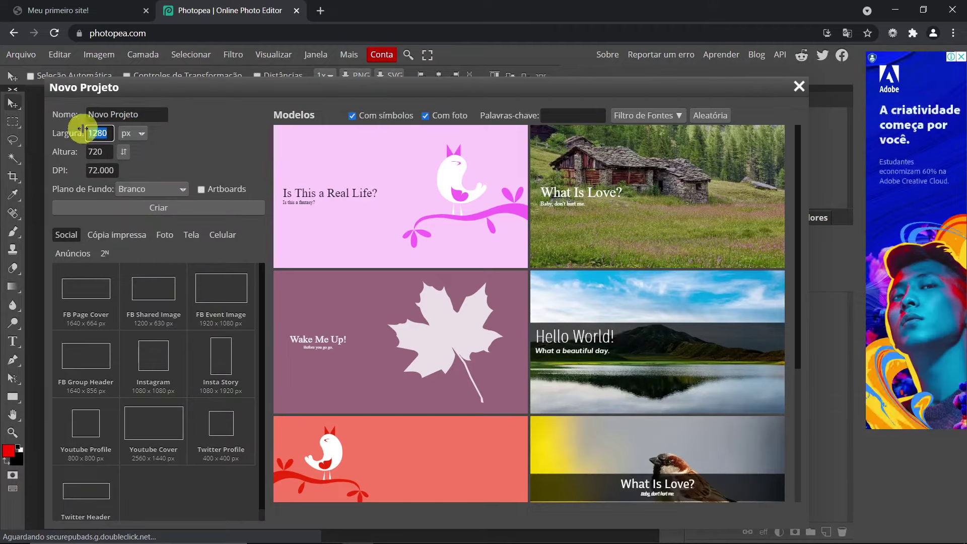
{"action": "left_click", "coordinate": [101, 151]}
{"action": "type", "text": "300"}
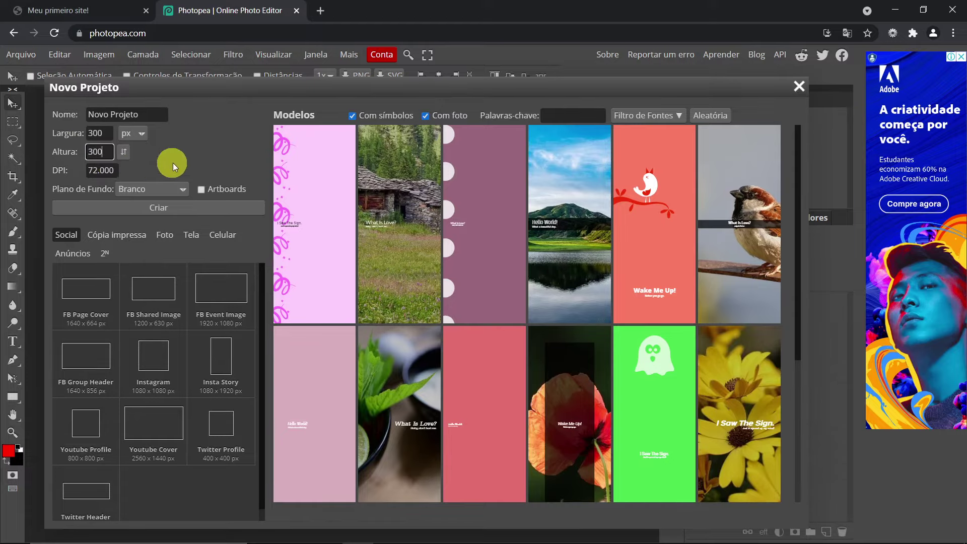
{"action": "left_click", "coordinate": [179, 192]}
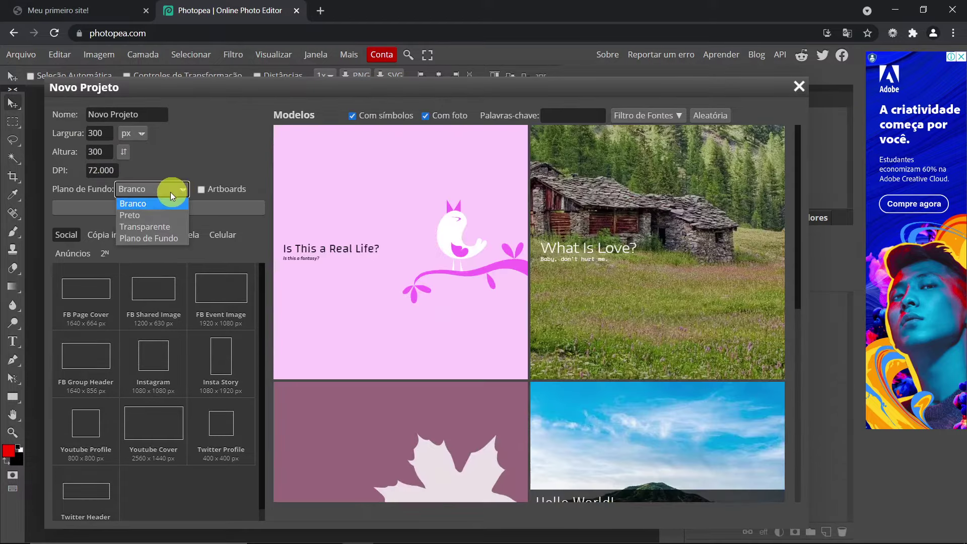
{"action": "left_click", "coordinate": [151, 227]}
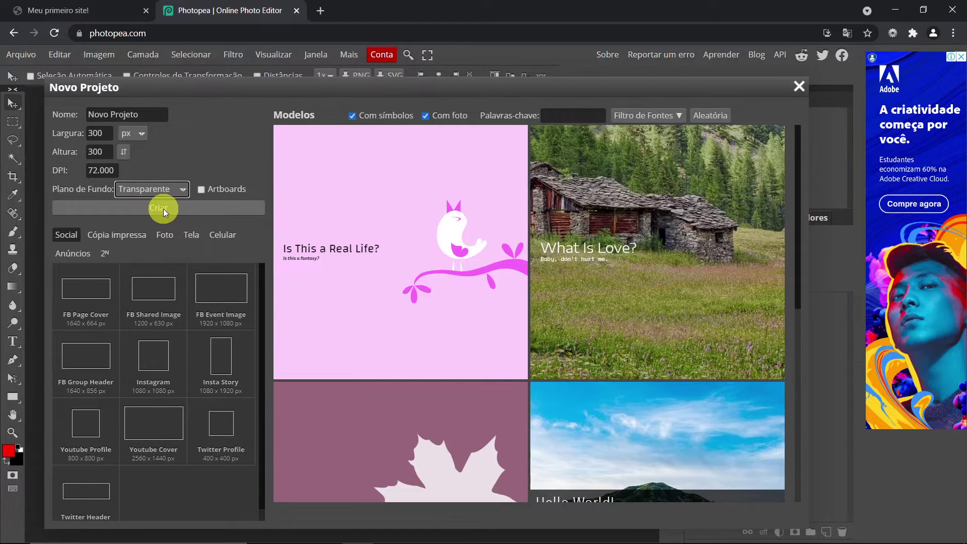
{"action": "left_click", "coordinate": [163, 209]}
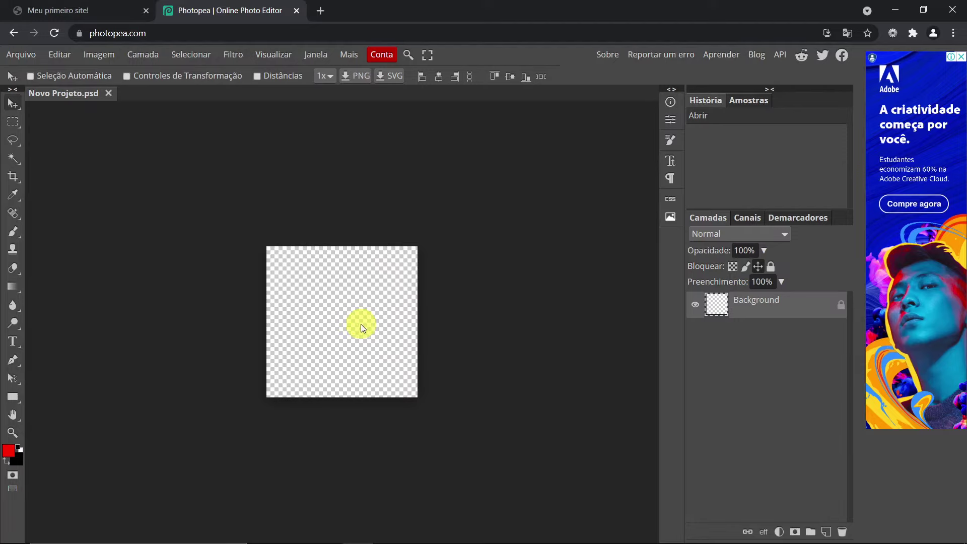
Step: Add a new empty layer above the Background layer
{"action": "scroll", "coordinate": [360, 324], "scroll_direction": "up", "scroll_amount": 3}
{"action": "scroll", "coordinate": [352, 341], "scroll_direction": "down", "scroll_amount": 1}
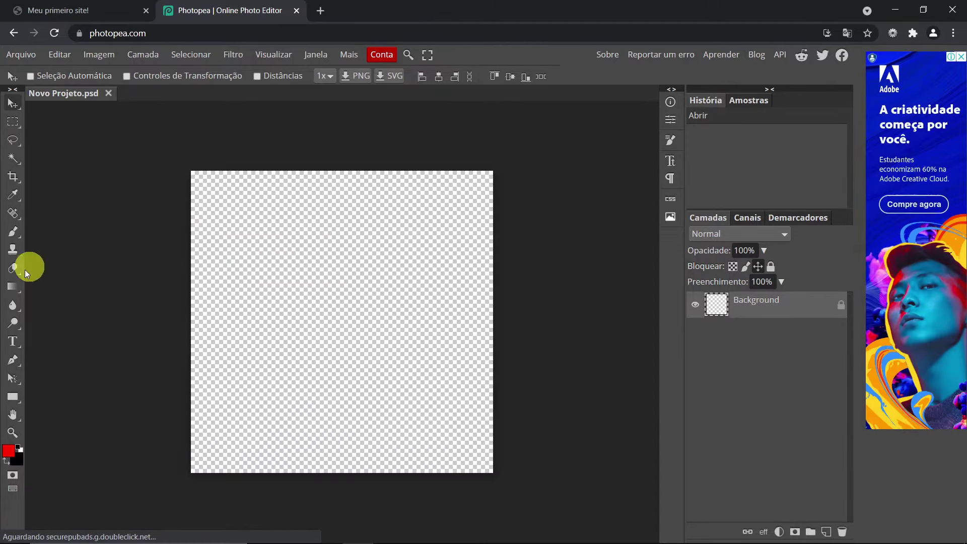
{"action": "right_click", "coordinate": [13, 126]}
{"action": "left_click", "coordinate": [13, 126]}
{"action": "left_click", "coordinate": [826, 532]}
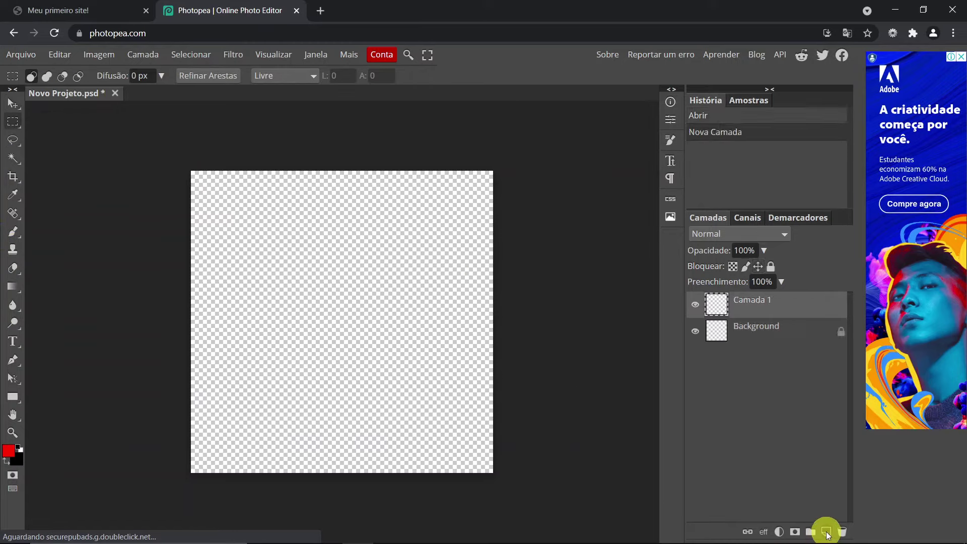
Step: Set the foreground colour to bright yellow and paint a filled five-pointed star on the new layer with the Brush tool
{"action": "left_click", "coordinate": [13, 233]}
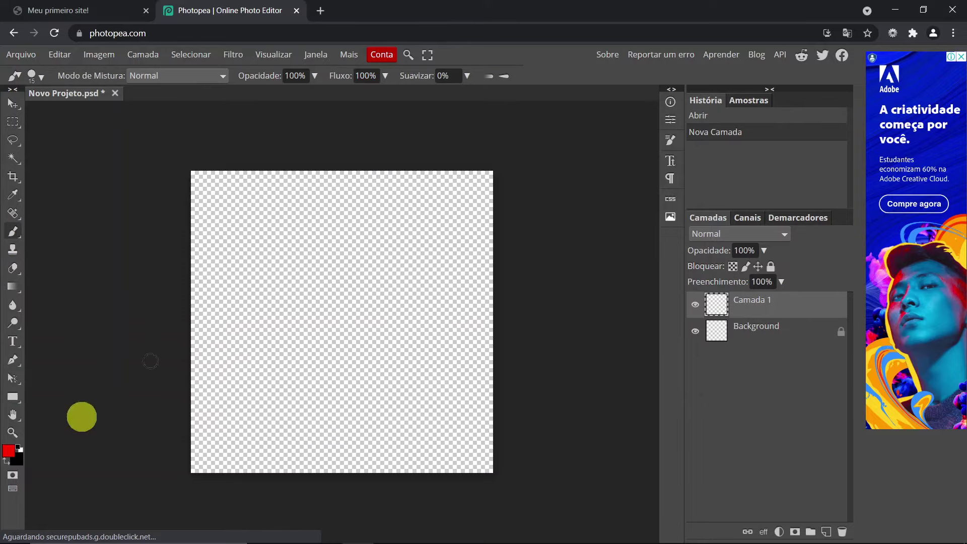
{"action": "left_click", "coordinate": [6, 456]}
{"action": "left_click_drag", "start_coordinate": [252, 267], "coordinate": [262, 315]}
{"action": "left_click_drag", "start_coordinate": [260, 316], "coordinate": [260, 306]}
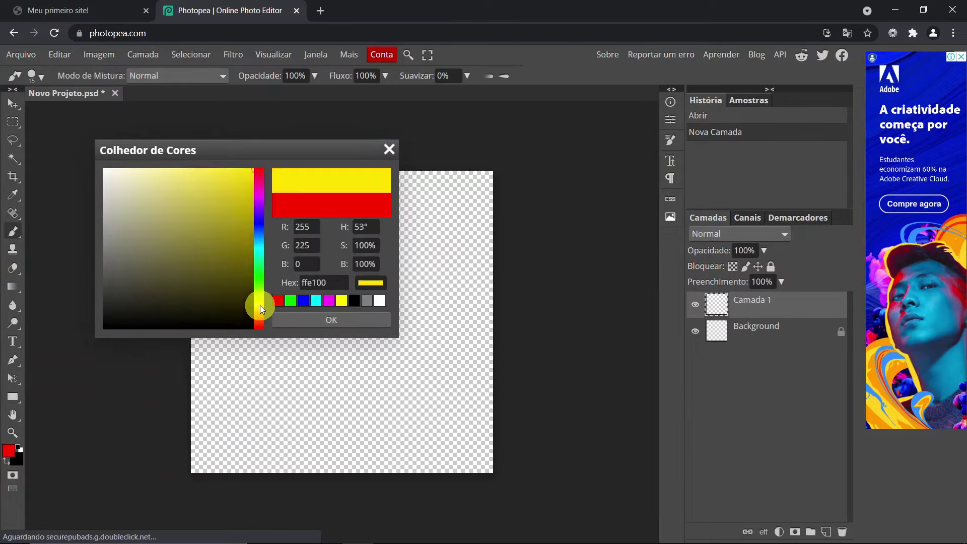
{"action": "left_click_drag", "start_coordinate": [246, 177], "coordinate": [256, 169]}
{"action": "left_click", "coordinate": [316, 323]}
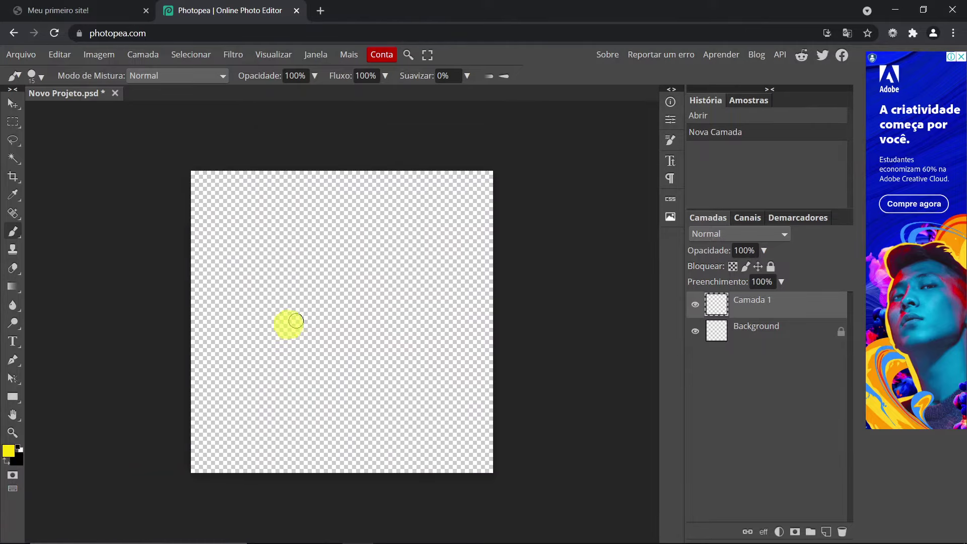
{"action": "mouse_move", "coordinate": [278, 349]}
{"action": "left_mouse_down"}
{"action": "mouse_move", "coordinate": [315, 251]}
{"action": "mouse_move", "coordinate": [376, 324]}
{"action": "mouse_move", "coordinate": [261, 241]}
{"action": "mouse_move", "coordinate": [383, 243]}
{"action": "mouse_move", "coordinate": [292, 319]}
{"action": "mouse_move", "coordinate": [328, 250]}
{"action": "mouse_move", "coordinate": [302, 229]}
{"action": "mouse_move", "coordinate": [336, 262]}
{"action": "mouse_move", "coordinate": [339, 216]}
{"action": "mouse_move", "coordinate": [367, 324]}
{"action": "mouse_move", "coordinate": [352, 267]}
{"action": "mouse_move", "coordinate": [395, 235]}
{"action": "mouse_move", "coordinate": [375, 253]}
{"action": "left_mouse_up"}
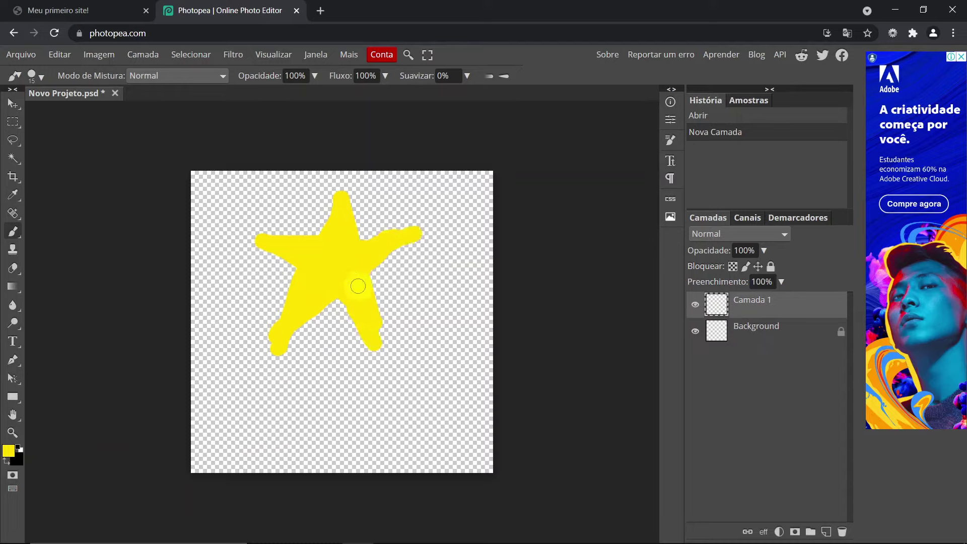
Step: Finish painting the star and move it down to the middle of the canvas with the Move tool
{"action": "left_click_drag", "start_coordinate": [358, 285], "coordinate": [358, 286]}
{"action": "left_click", "coordinate": [12, 103]}
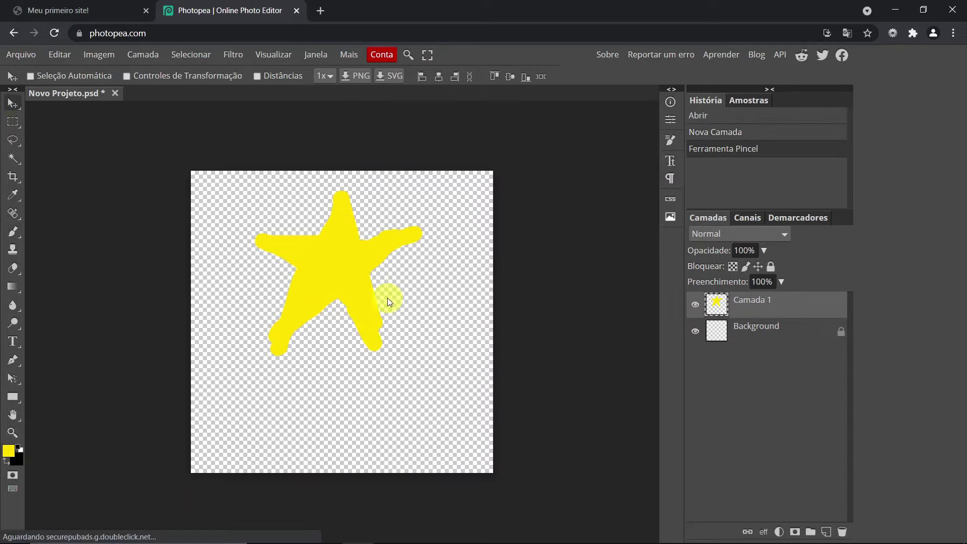
{"action": "left_click_drag", "start_coordinate": [342, 254], "coordinate": [343, 294]}
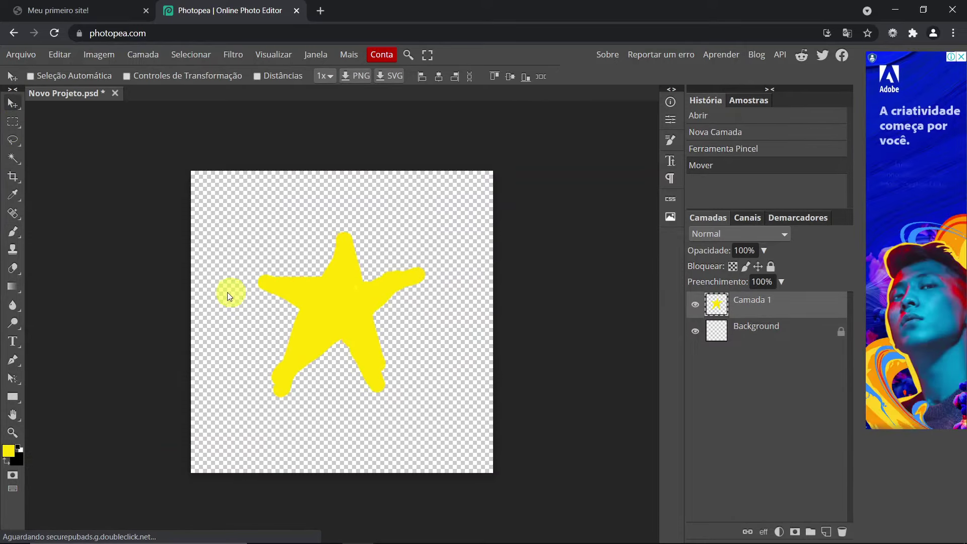
Step: Export the star as a PNG image and save it as estrela.png in the aula-html img folder
{"action": "left_click", "coordinate": [22, 56]}
{"action": "mouse_move", "coordinate": [96, 245]}
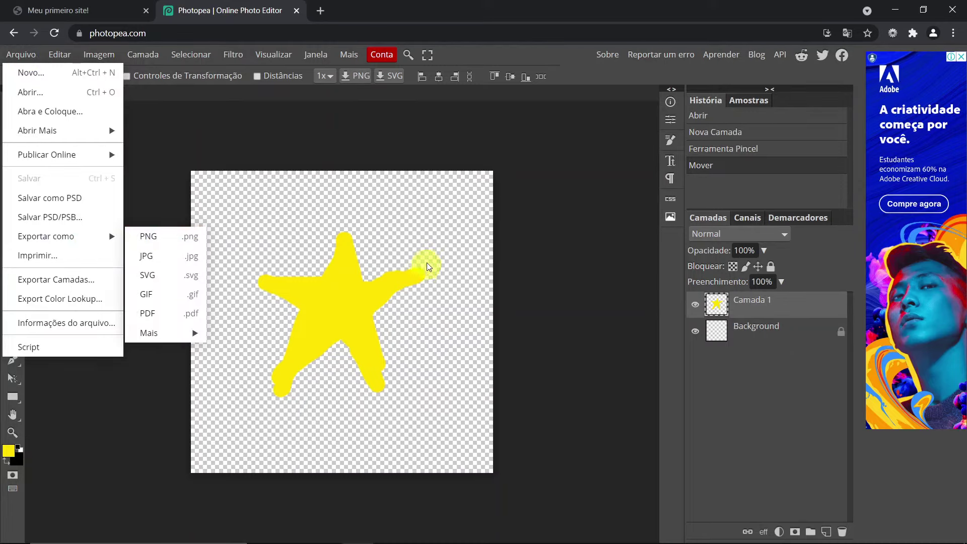
{"action": "left_click", "coordinate": [162, 244]}
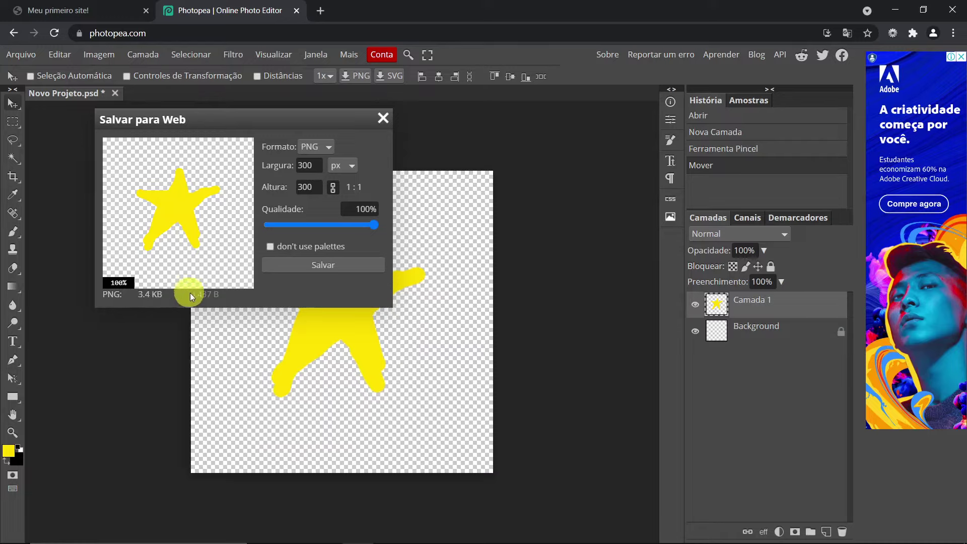
{"action": "left_click", "coordinate": [333, 270]}
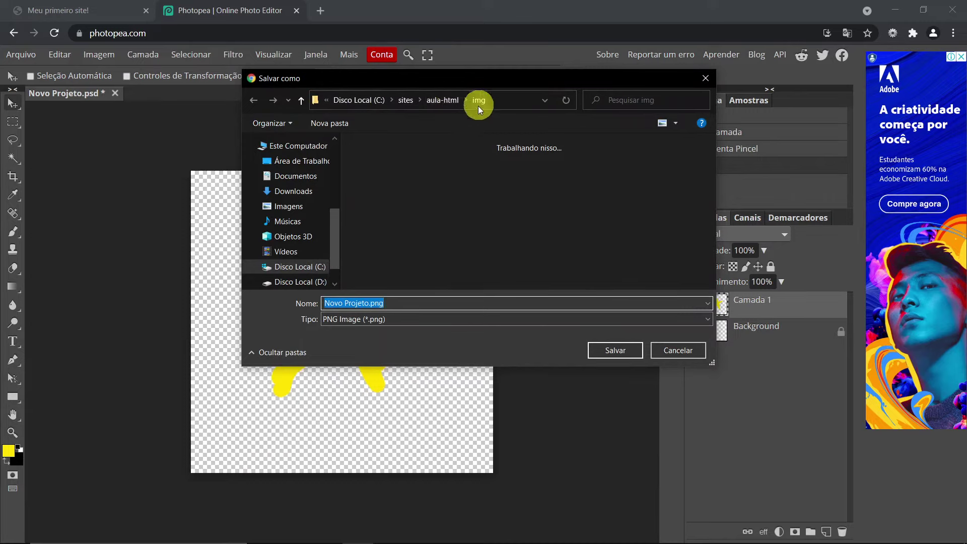
{"action": "left_click", "coordinate": [344, 303]}
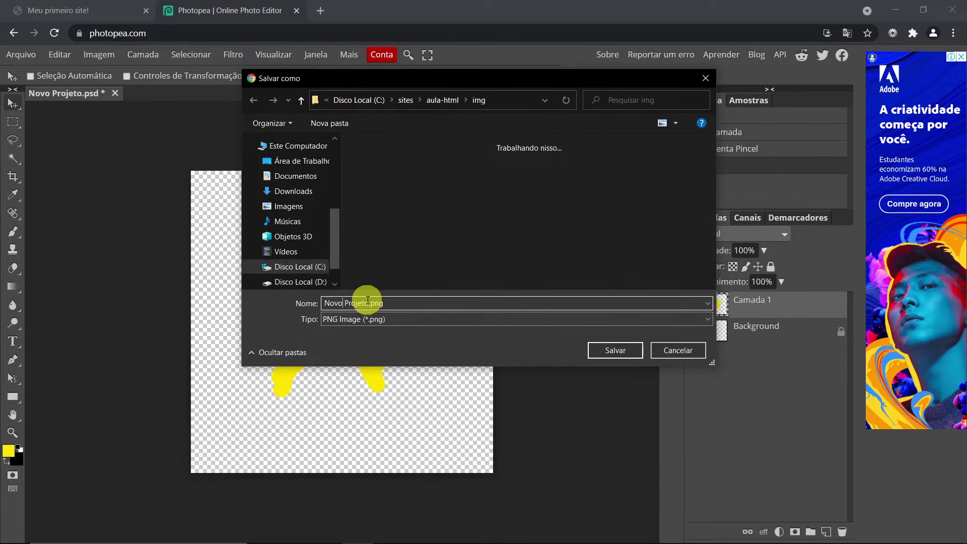
{"action": "left_click_drag", "start_coordinate": [368, 300], "coordinate": [269, 300]}
{"action": "type", "text": "estrela"}
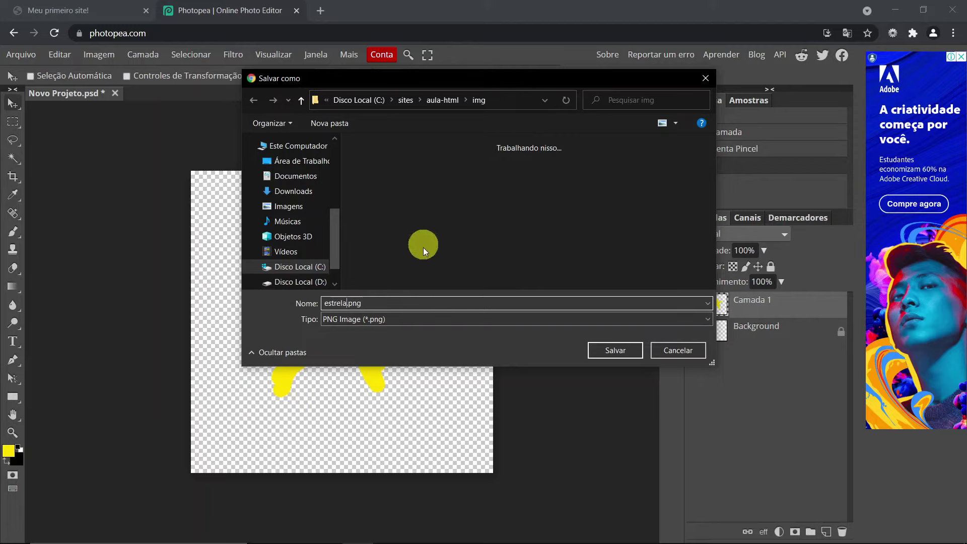
{"action": "left_click", "coordinate": [602, 352]}
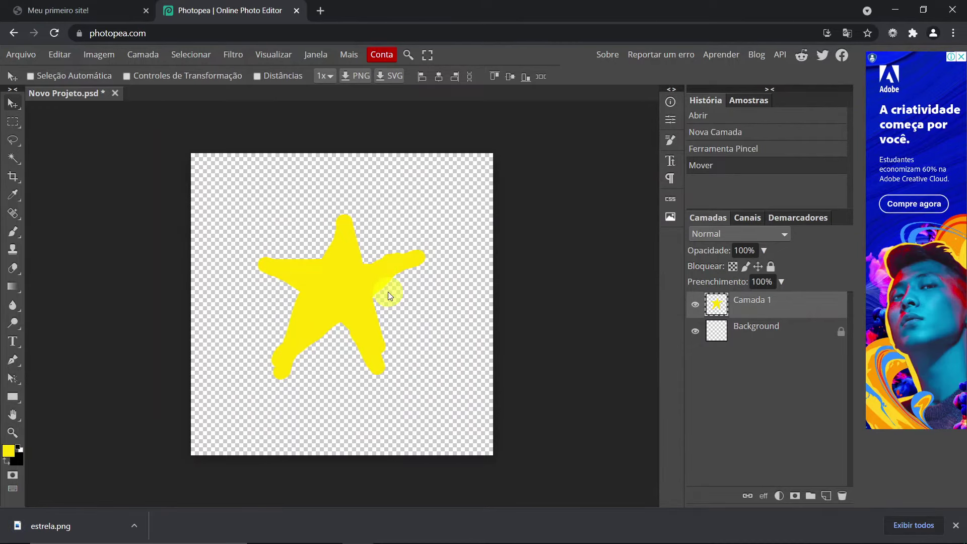
Step: Switch to the "Meu primeiro site!" page and show its browser window beside Visual Studio Code
{"action": "left_click", "coordinate": [388, 531]}
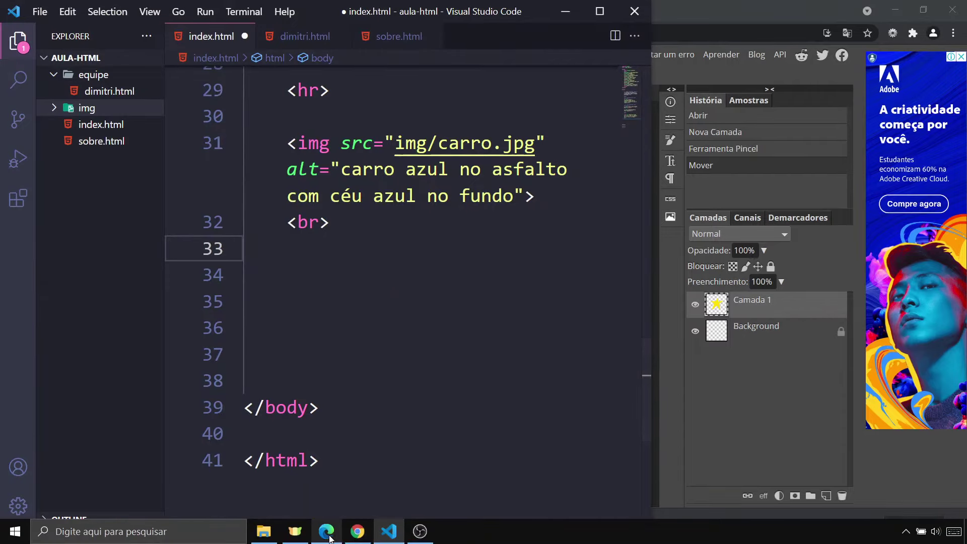
{"action": "left_click", "coordinate": [358, 533]}
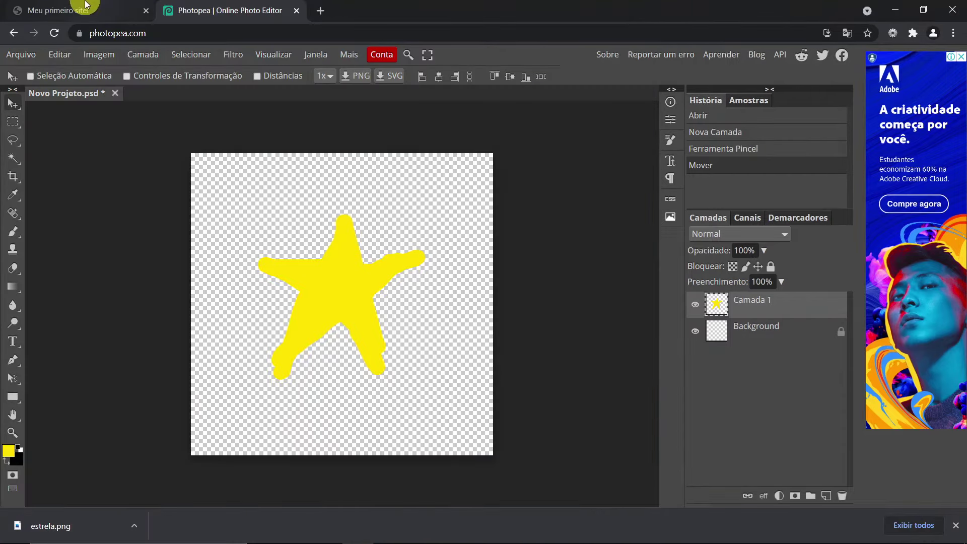
{"action": "left_click", "coordinate": [81, 9]}
{"action": "left_click", "coordinate": [924, 10]}
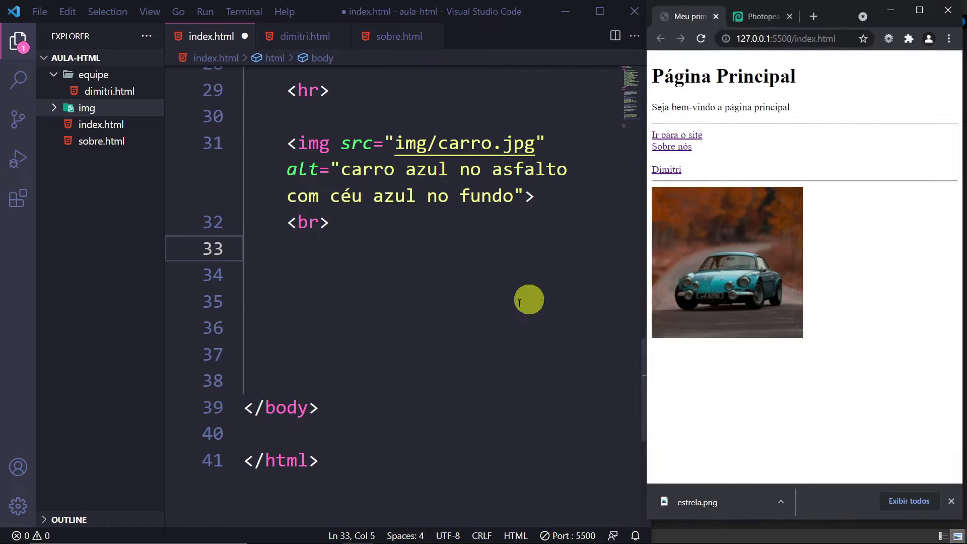
Step: Add an img tag with src "img/estrela.png" below the car image's br in index.html, save, and check the star on the page
{"action": "left_click", "coordinate": [351, 236]}
{"action": "type", "text": "<img src"}
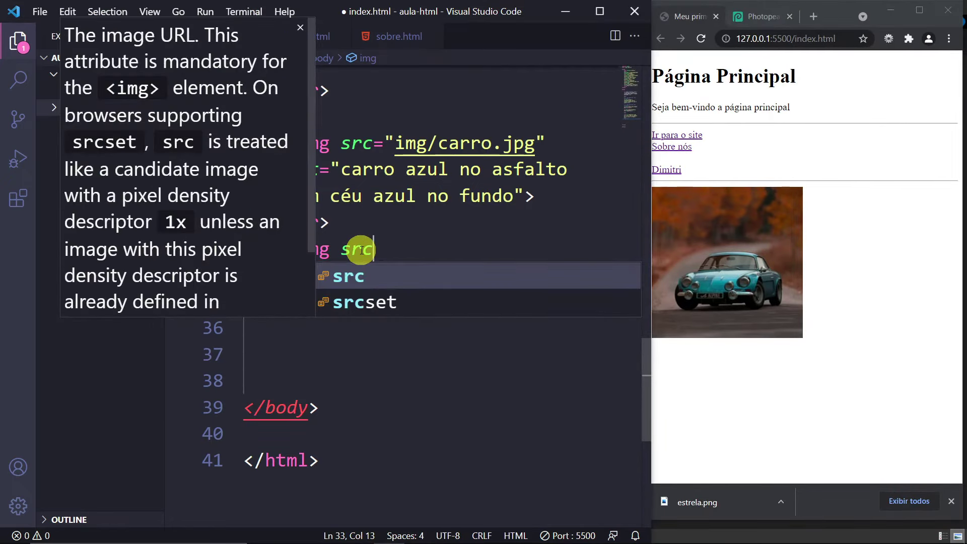
{"action": "key", "text": "Return"}
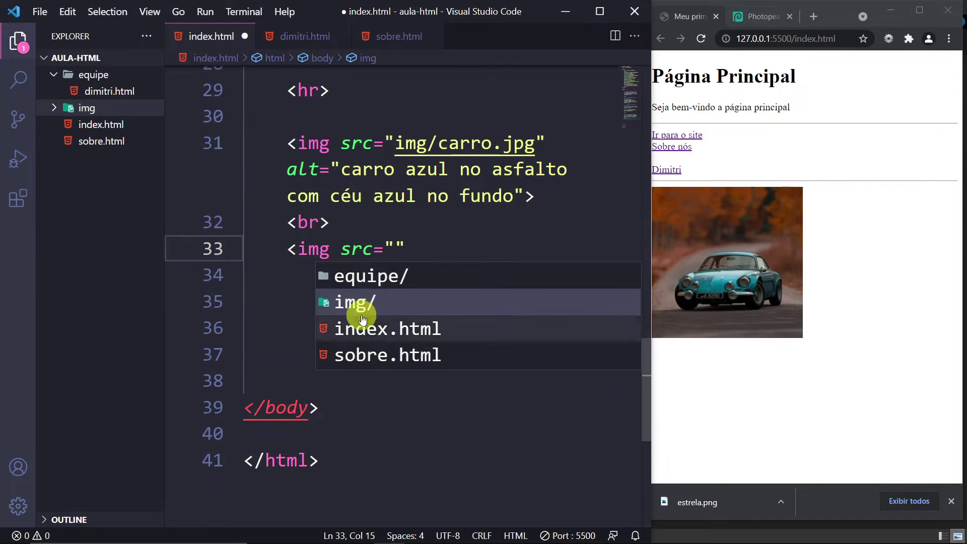
{"action": "left_click", "coordinate": [342, 302]}
{"action": "left_click", "coordinate": [337, 303]}
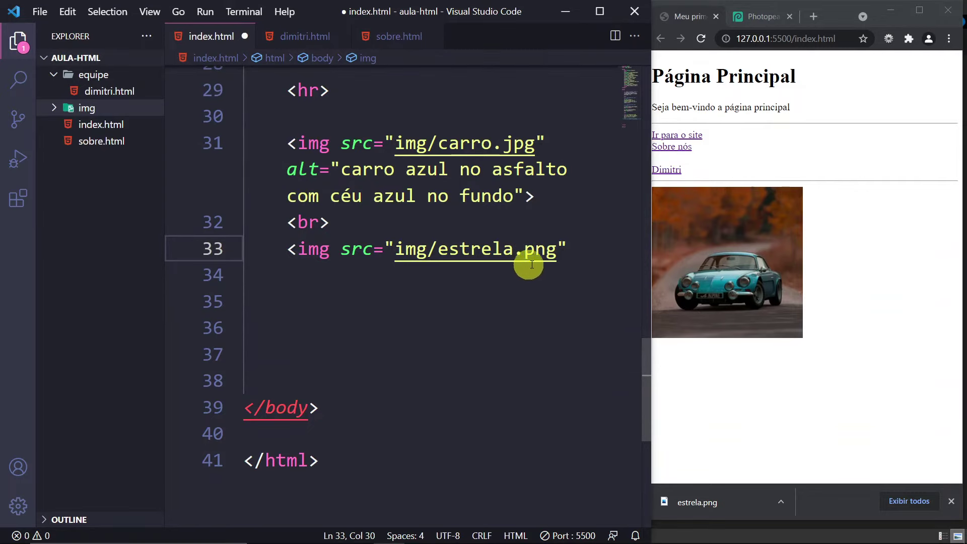
{"action": "left_click", "coordinate": [603, 260]}
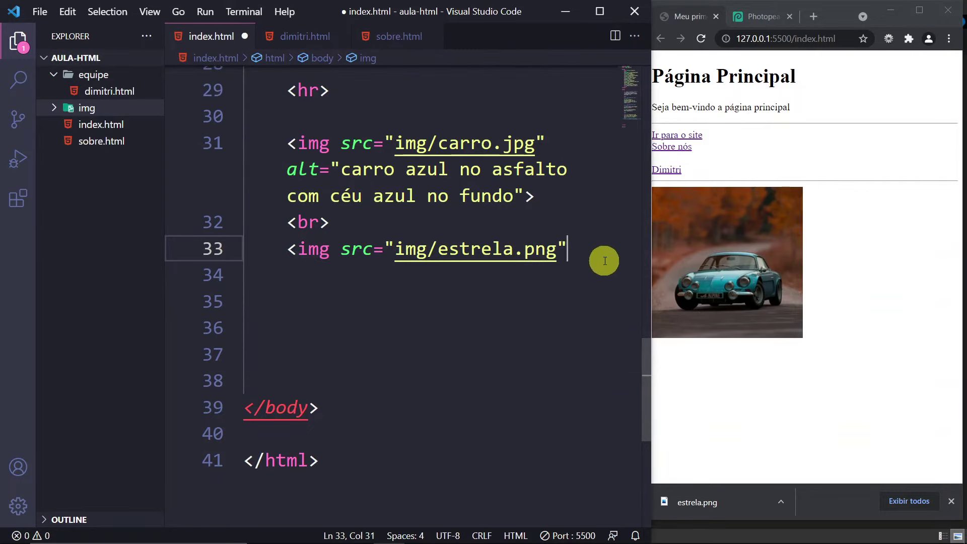
{"action": "type", "text": ">"}
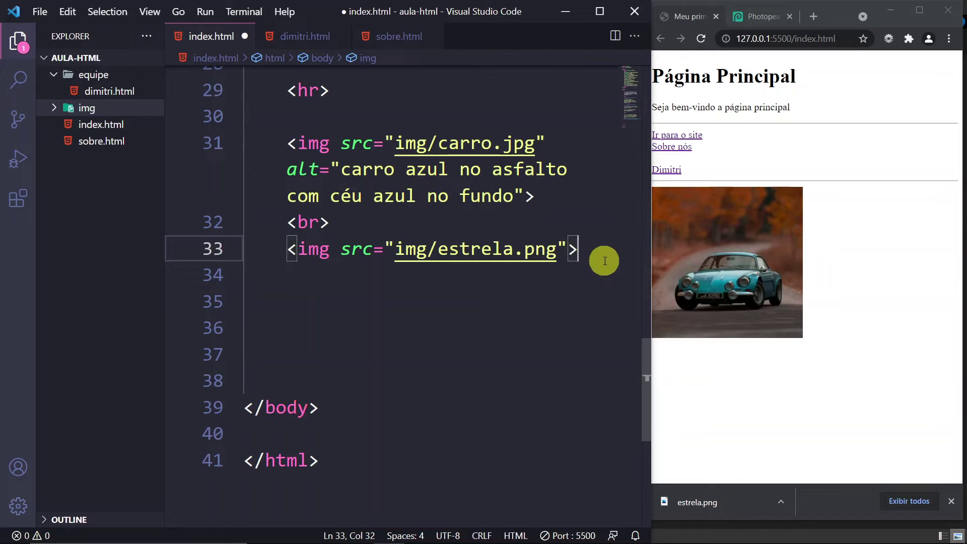
{"action": "key", "text": "ctrl+s"}
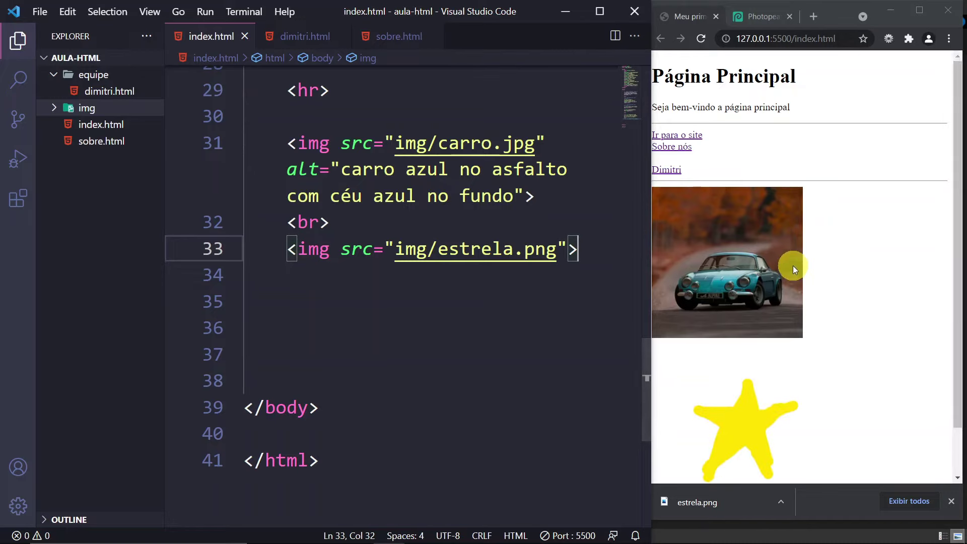
{"action": "scroll", "coordinate": [796, 282], "scroll_direction": "down", "scroll_amount": 1}
{"action": "scroll", "coordinate": [751, 340], "scroll_direction": "up", "scroll_amount": 1}
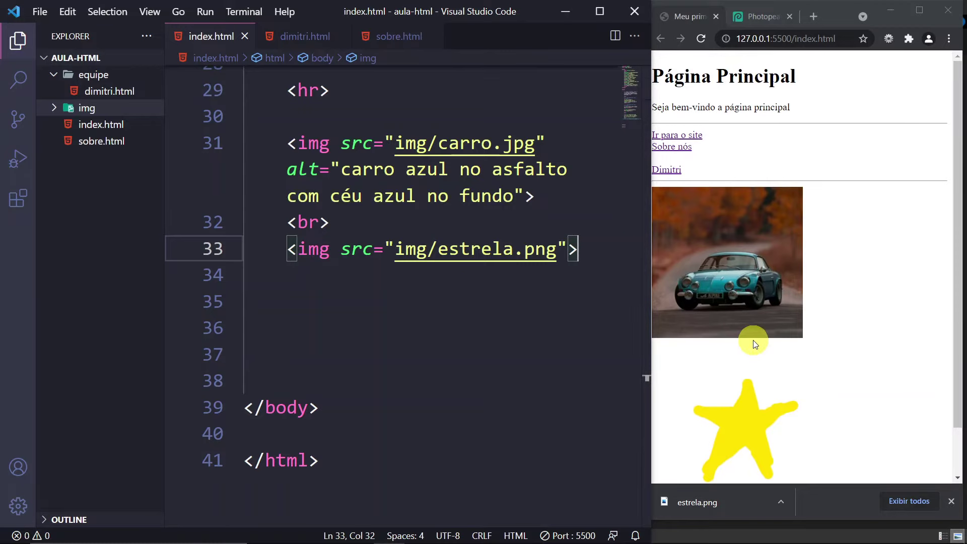
{"action": "scroll", "coordinate": [754, 342], "scroll_direction": "down", "scroll_amount": 1}
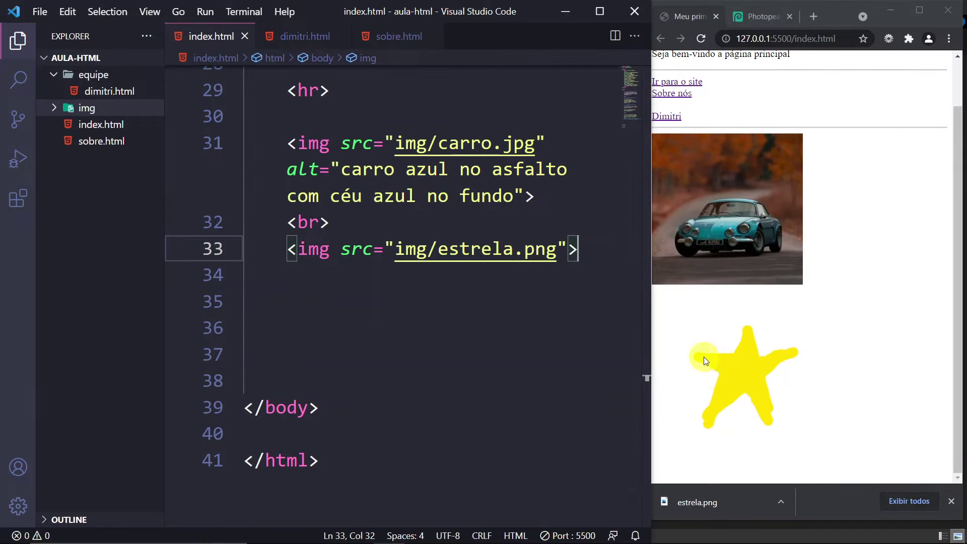
{"action": "scroll", "coordinate": [767, 382], "scroll_direction": "up", "scroll_amount": 1}
{"action": "scroll", "coordinate": [760, 385], "scroll_direction": "down", "scroll_amount": 1}
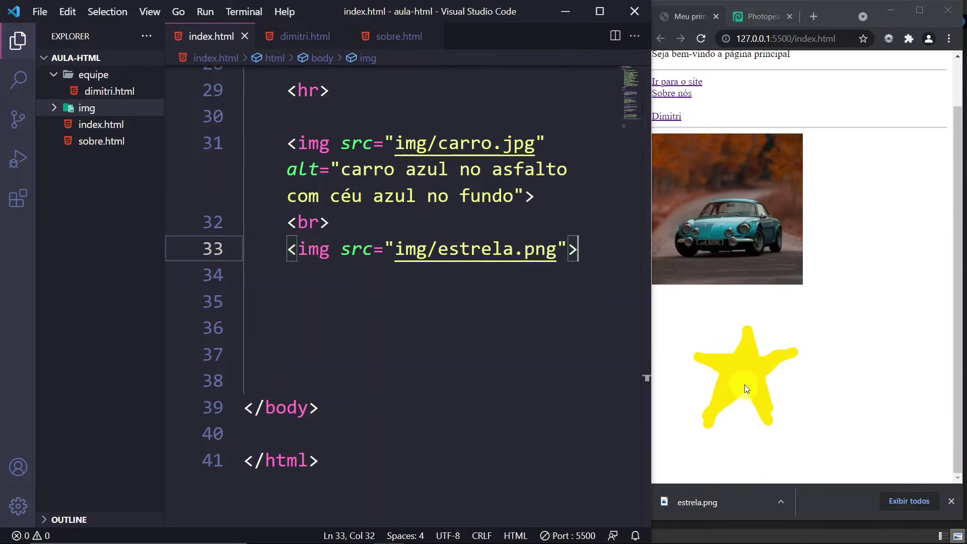
Step: Give the body tag in index.html the inline style "background:red" and save the file
{"action": "scroll", "coordinate": [496, 276], "scroll_direction": "up", "scroll_amount": 3}
{"action": "scroll", "coordinate": [497, 283], "scroll_direction": "up", "scroll_amount": 5}
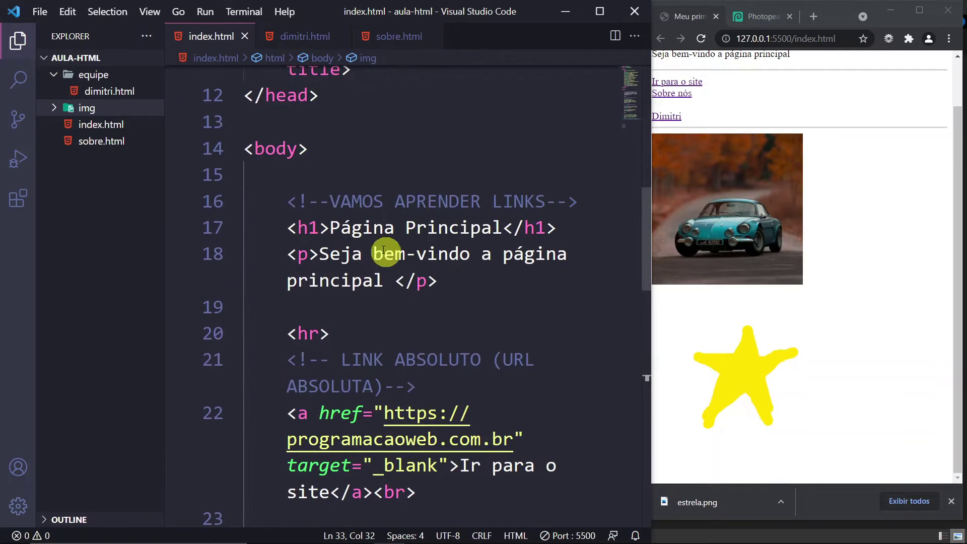
{"action": "double_click", "coordinate": [294, 148]}
{"action": "type", "text": "style"}
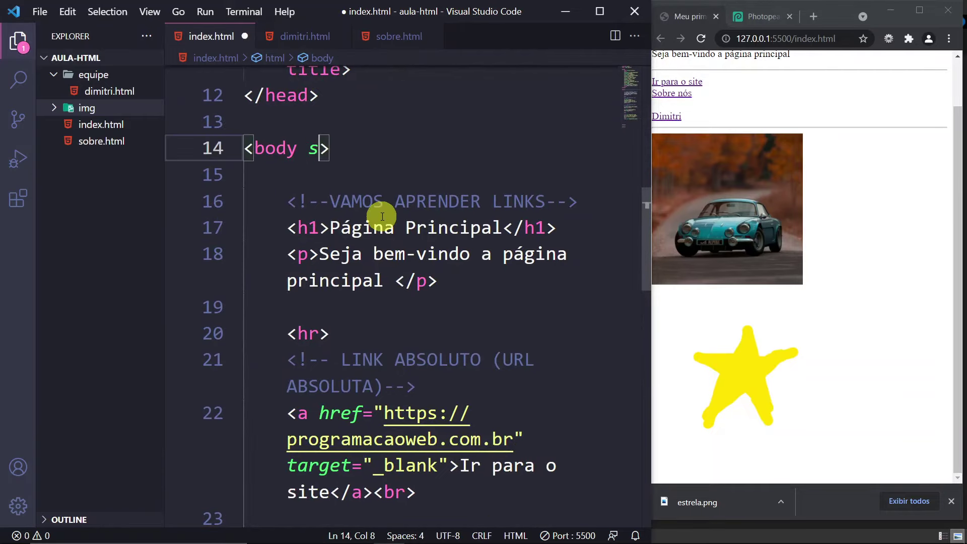
{"action": "key", "text": "Return"}
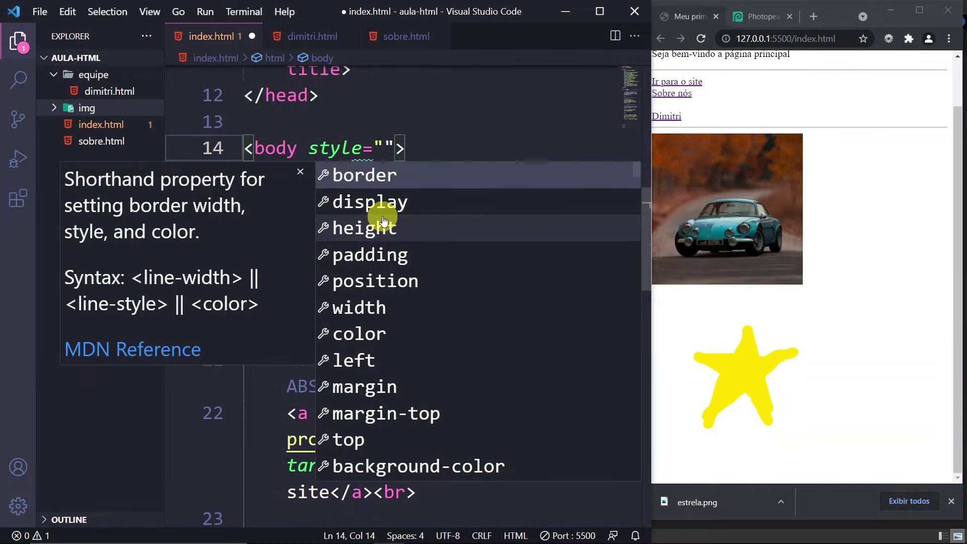
{"action": "type", "text": "background"}
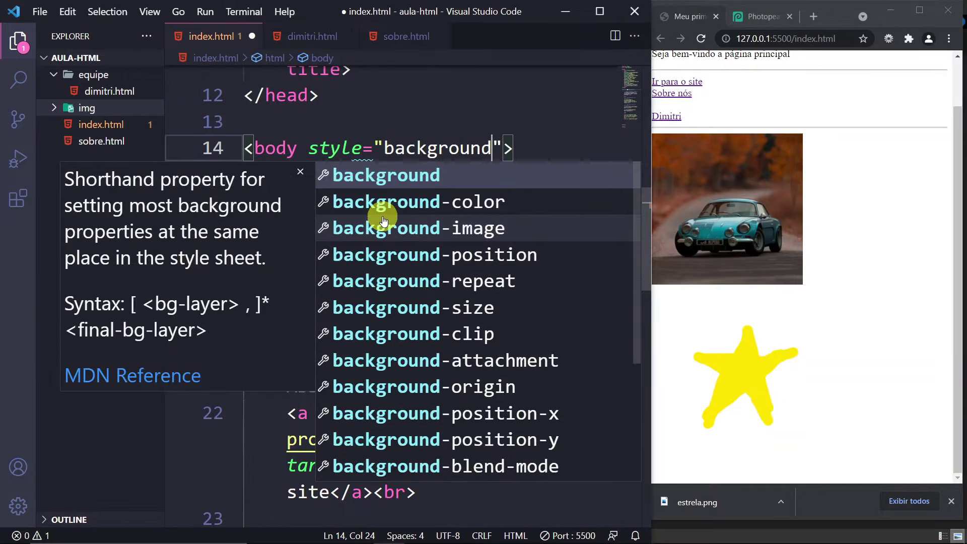
{"action": "type", "text": ":re"}
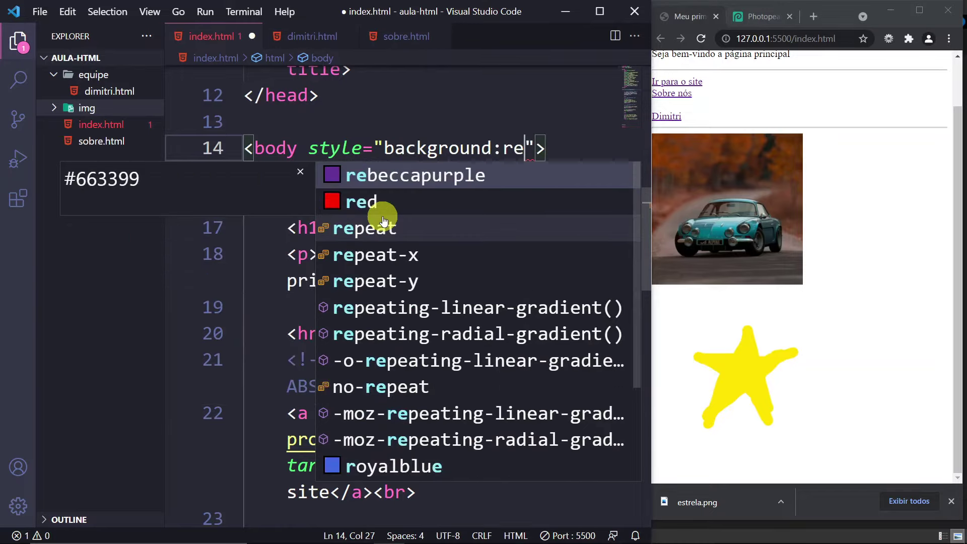
{"action": "type", "text": "d"}
{"action": "key", "text": "ctrl+s"}
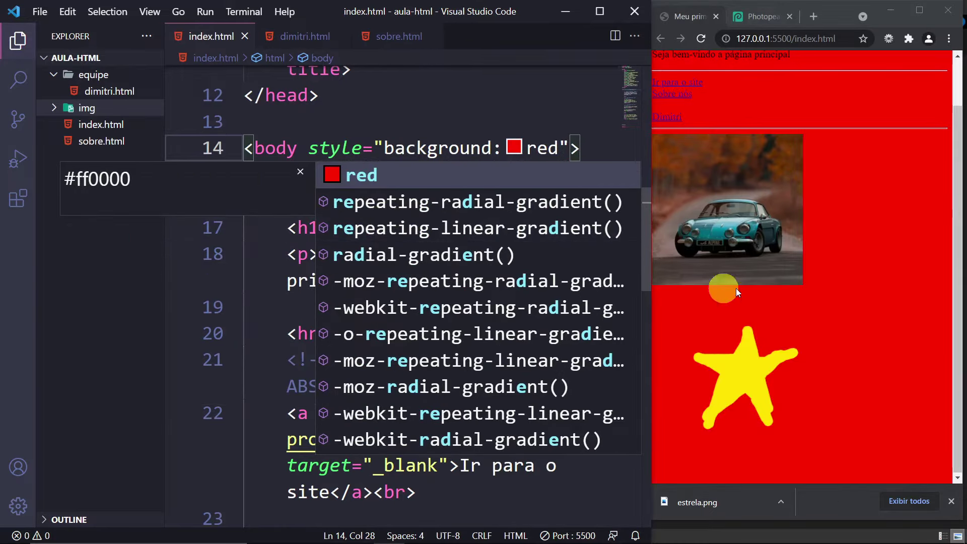
{"action": "left_click", "coordinate": [727, 381]}
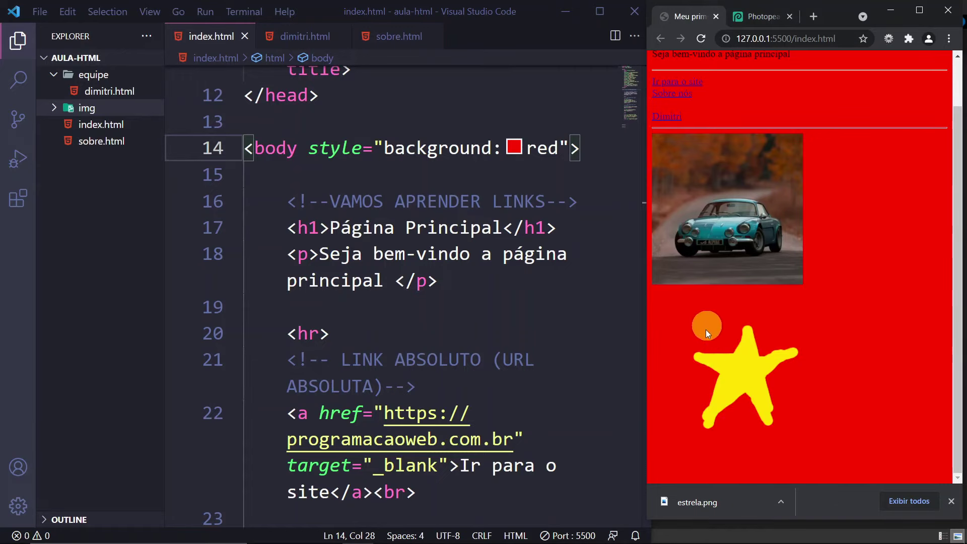
Step: Return to the Photopea project, export the star as a JPG image and save it as estrela.jpg in the img folder
{"action": "left_click", "coordinate": [751, 16]}
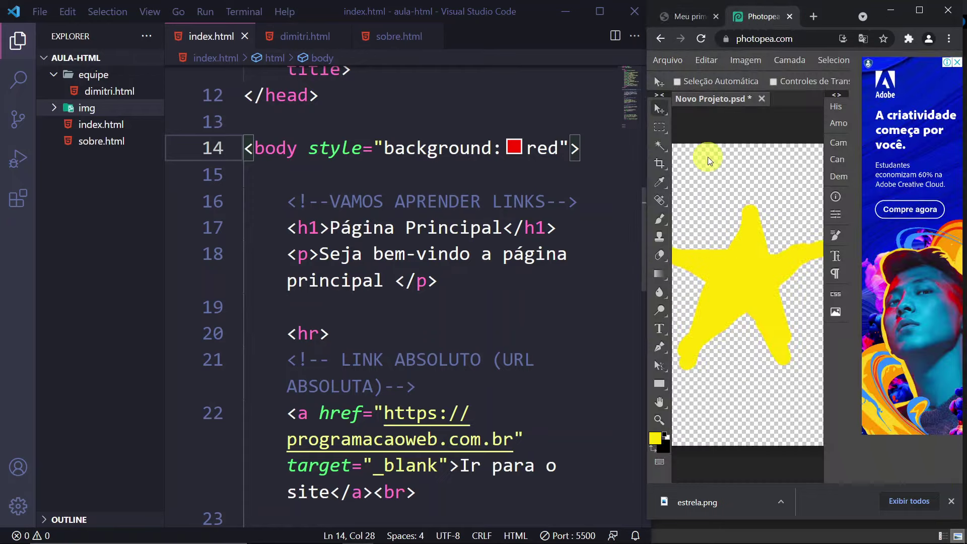
{"action": "left_click", "coordinate": [916, 14]}
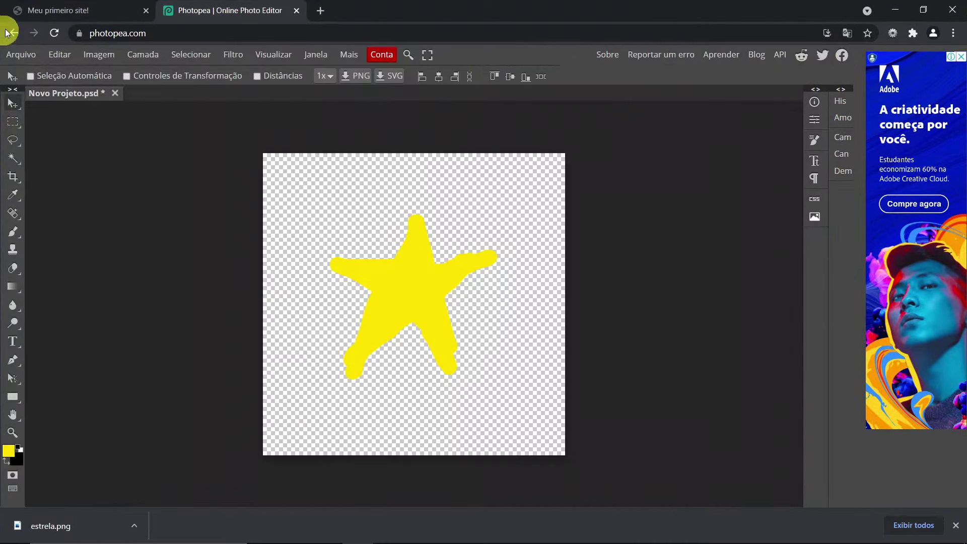
{"action": "left_click", "coordinate": [22, 57]}
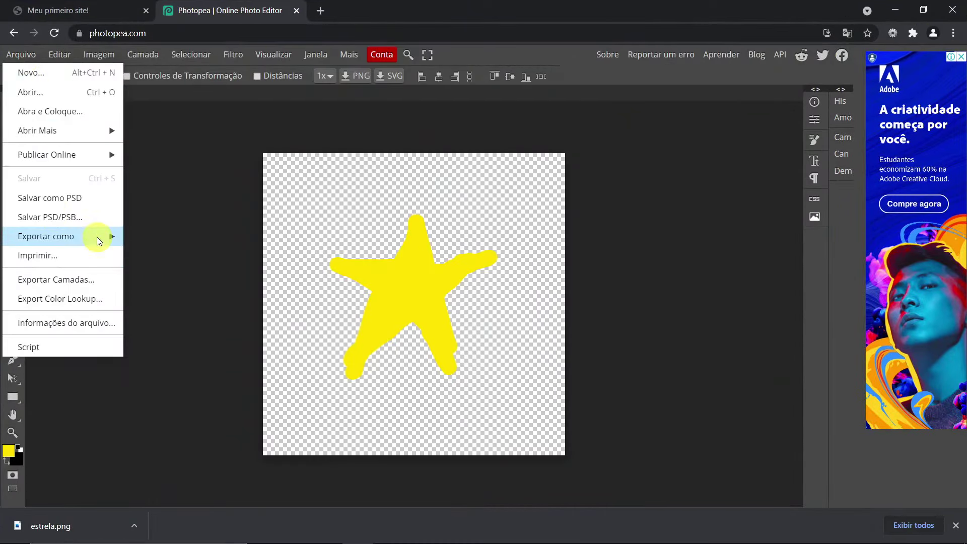
{"action": "mouse_move", "coordinate": [97, 236]}
{"action": "left_click", "coordinate": [173, 257]}
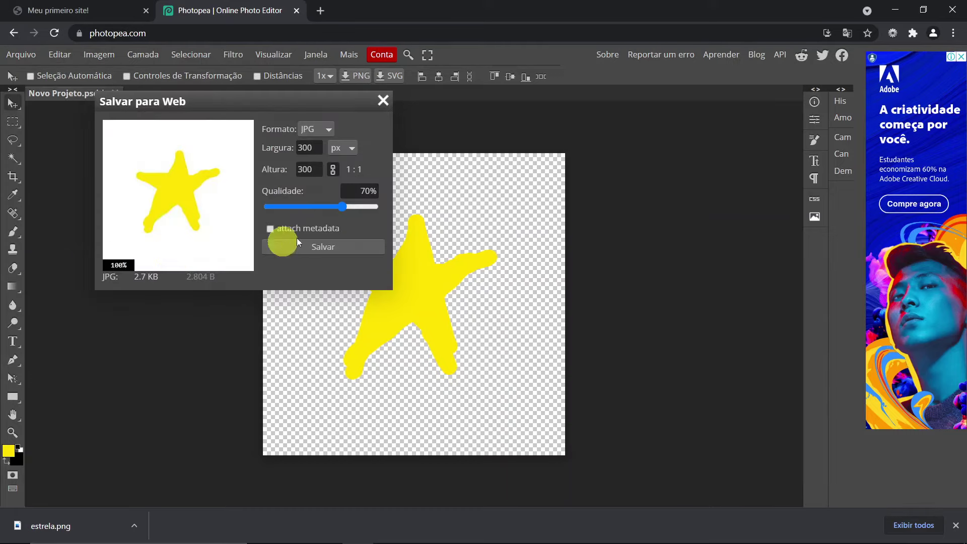
{"action": "left_click", "coordinate": [336, 253]}
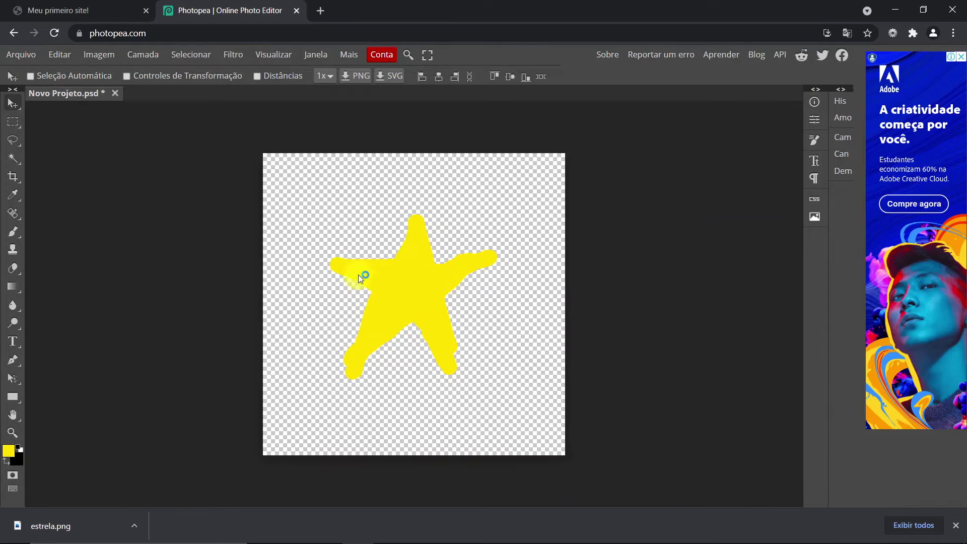
{"action": "left_click", "coordinate": [367, 304]}
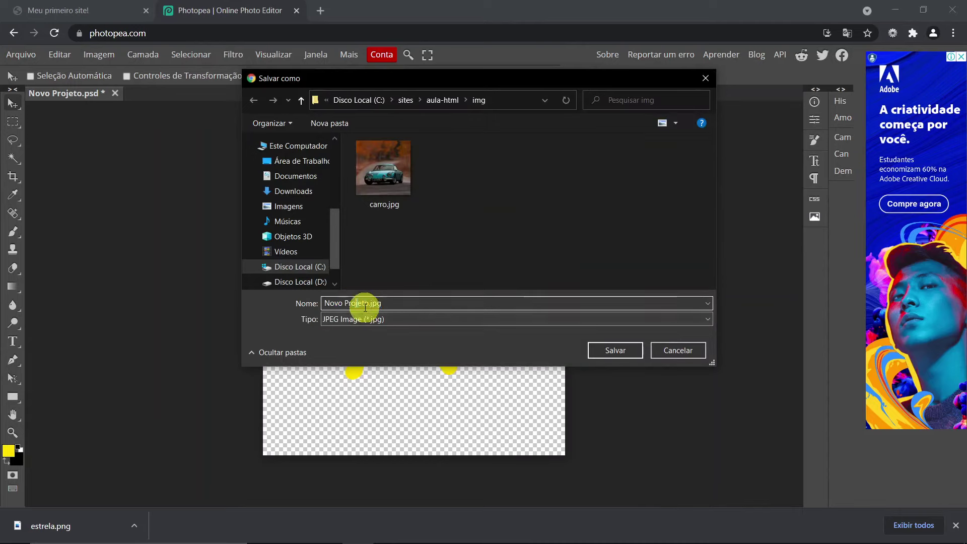
{"action": "left_click_drag", "start_coordinate": [370, 304], "coordinate": [324, 302]}
{"action": "type", "text": "estrela"}
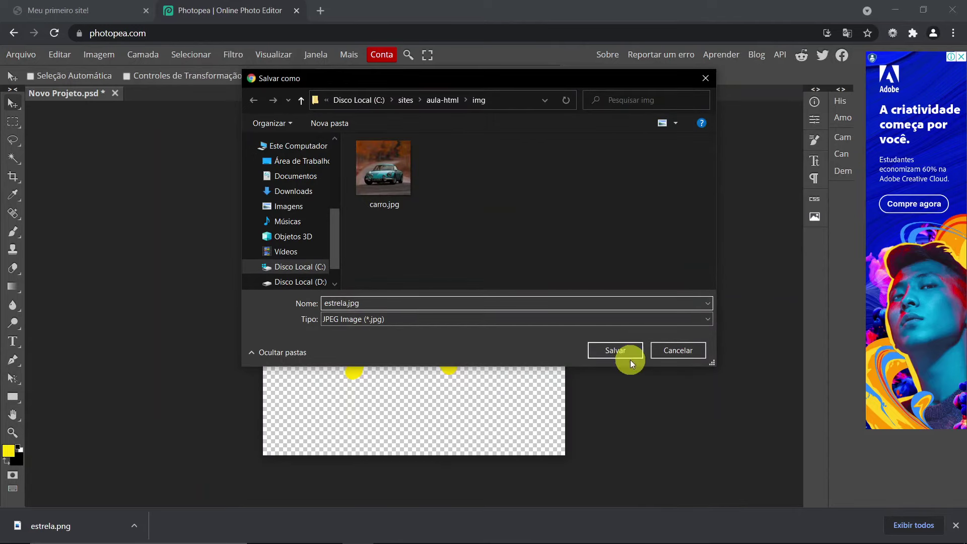
{"action": "left_click", "coordinate": [630, 360]}
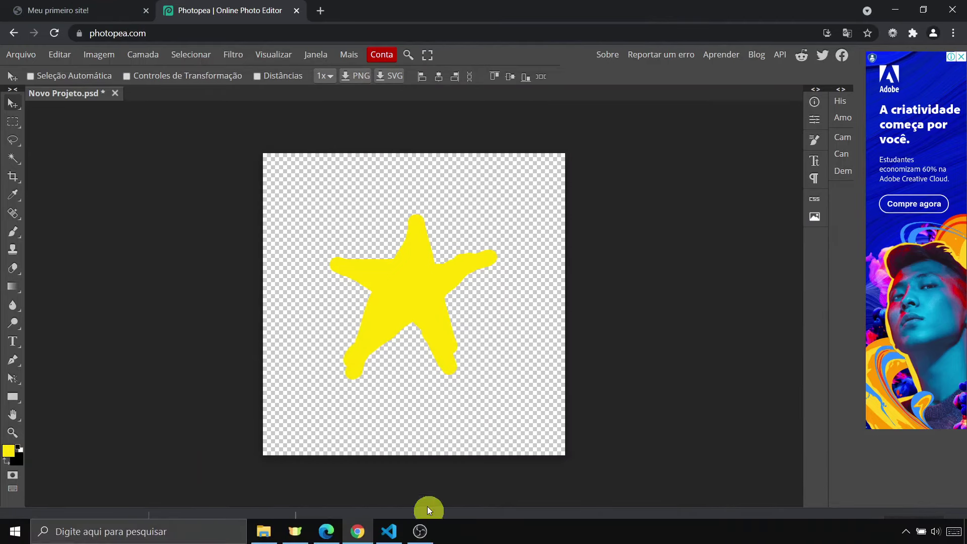
Step: Switch to the "Meu primeiro site!" page and show its browser window beside Visual Studio Code
{"action": "left_click", "coordinate": [390, 531]}
{"action": "left_click", "coordinate": [742, 8]}
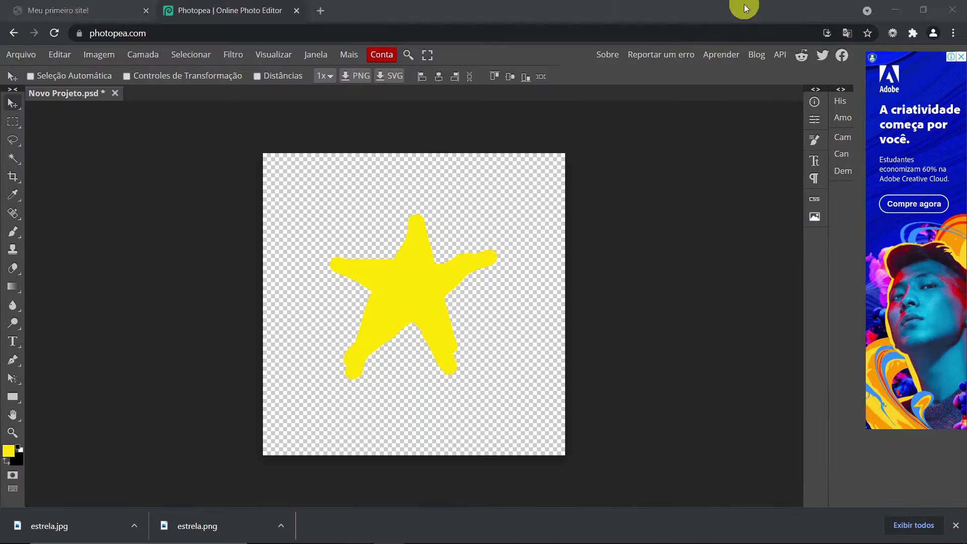
{"action": "left_click", "coordinate": [70, 10]}
{"action": "left_click", "coordinate": [923, 10]}
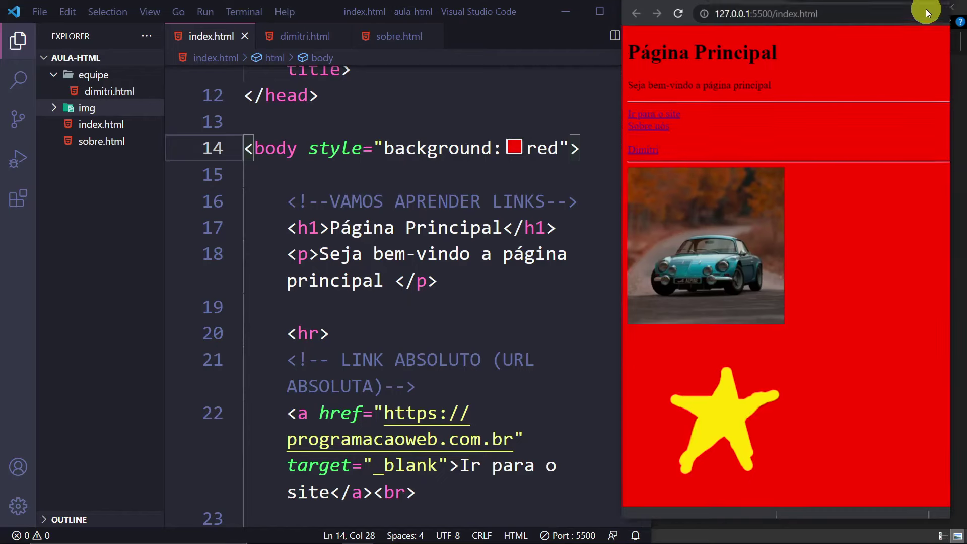
Step: Change the star image's src in index.html to "img/estrela.jpg", save, and inspect the star against the red page background
{"action": "left_click", "coordinate": [470, 410]}
{"action": "scroll", "coordinate": [509, 386], "scroll_direction": "down", "scroll_amount": 8}
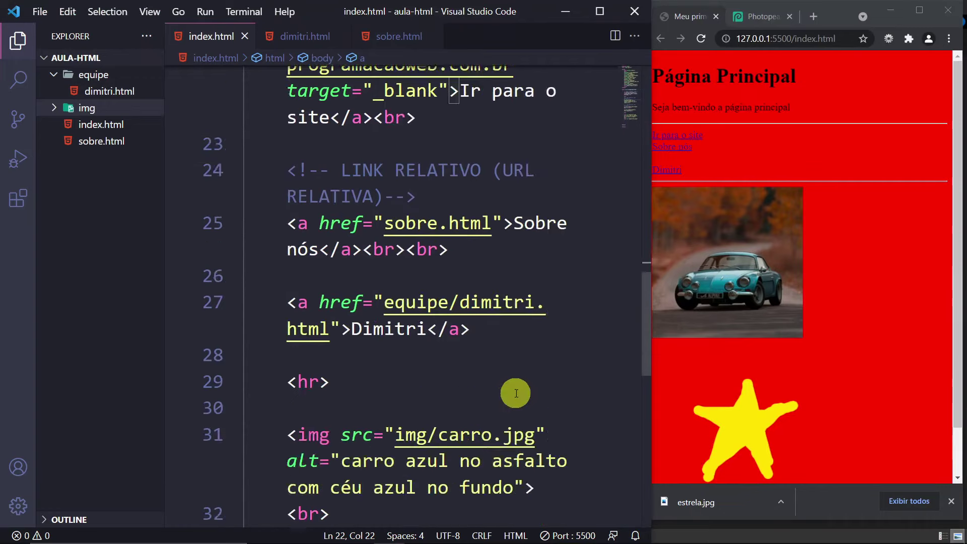
{"action": "scroll", "coordinate": [513, 374], "scroll_direction": "up", "scroll_amount": 5}
{"action": "left_click_drag", "start_coordinate": [556, 309], "coordinate": [525, 309]}
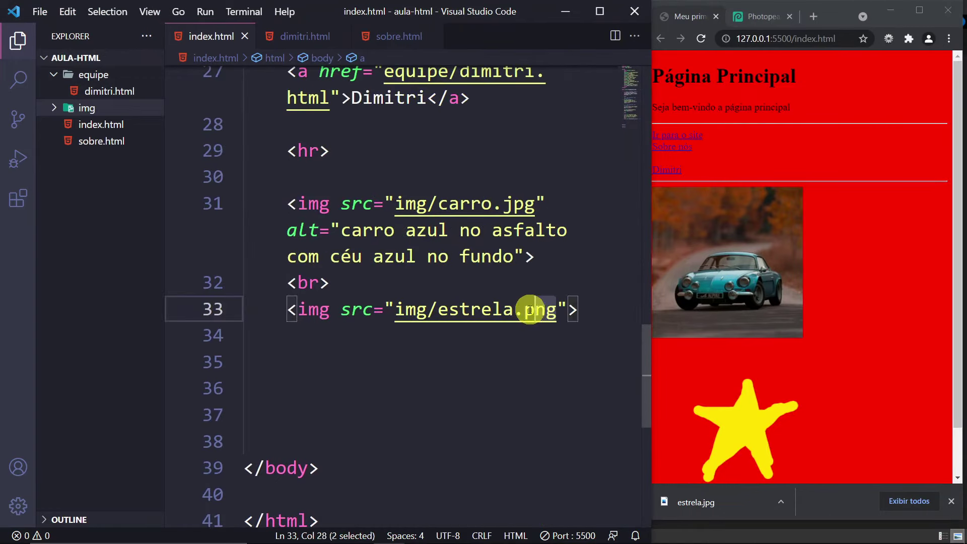
{"action": "type", "text": "jp"}
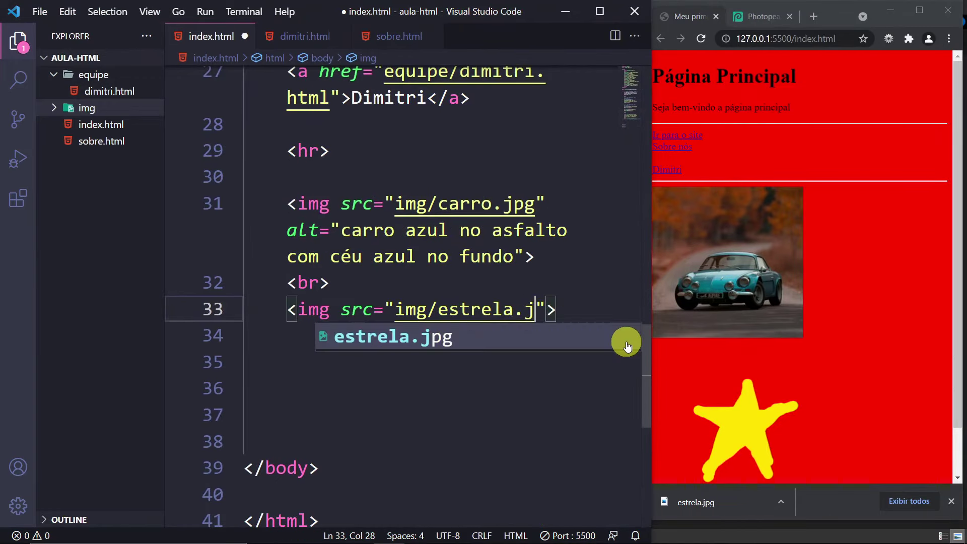
{"action": "type", "text": "g"}
{"action": "key", "text": "ctrl+s"}
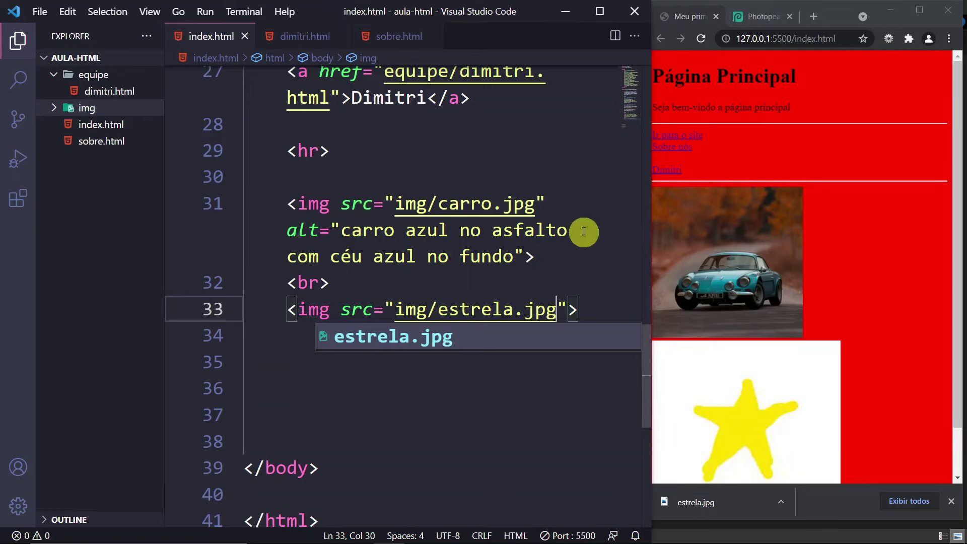
{"action": "scroll", "coordinate": [582, 231], "scroll_direction": "down", "scroll_amount": 1}
{"action": "scroll", "coordinate": [806, 237], "scroll_direction": "down", "scroll_amount": 1}
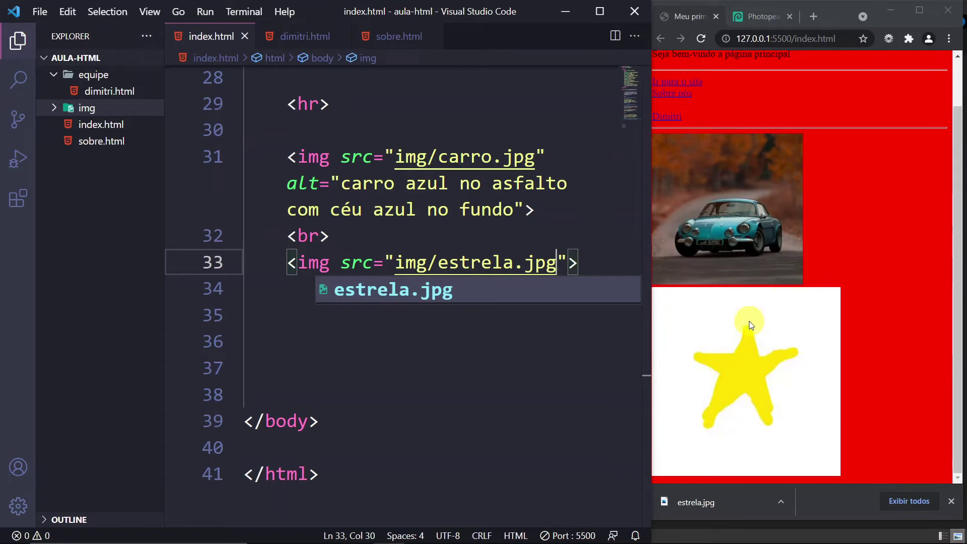
{"action": "scroll", "coordinate": [848, 158], "scroll_direction": "up", "scroll_amount": 1}
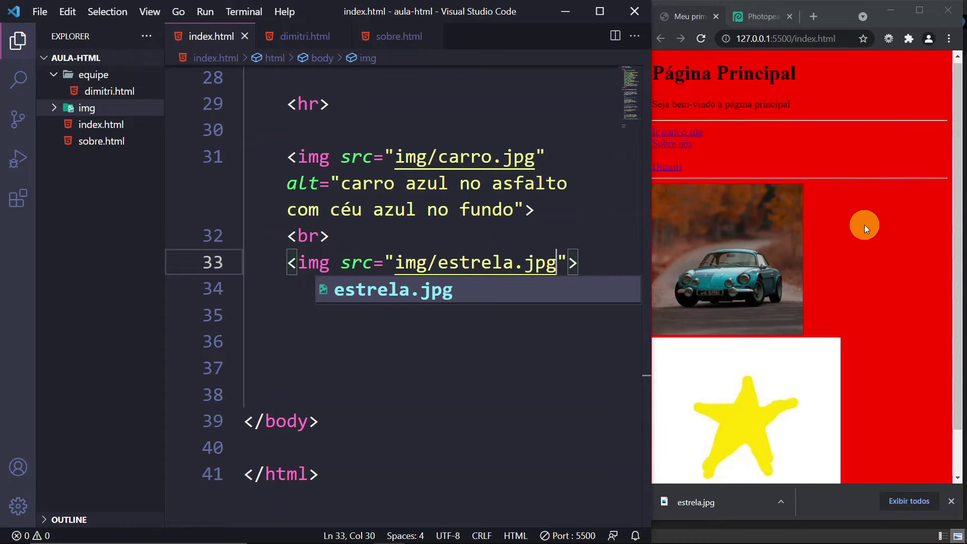
{"action": "scroll", "coordinate": [857, 182], "scroll_direction": "down", "scroll_amount": 1}
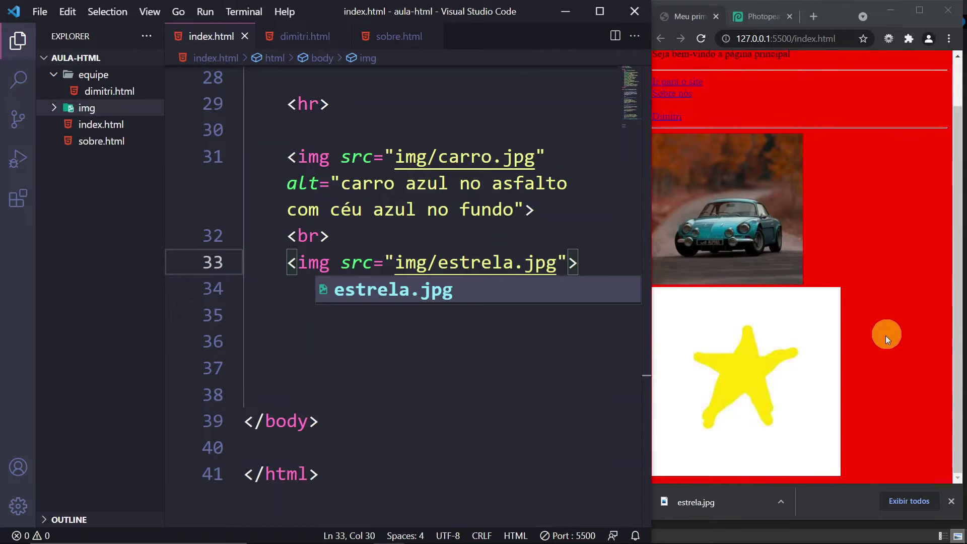
{"action": "scroll", "coordinate": [859, 246], "scroll_direction": "up", "scroll_amount": 1}
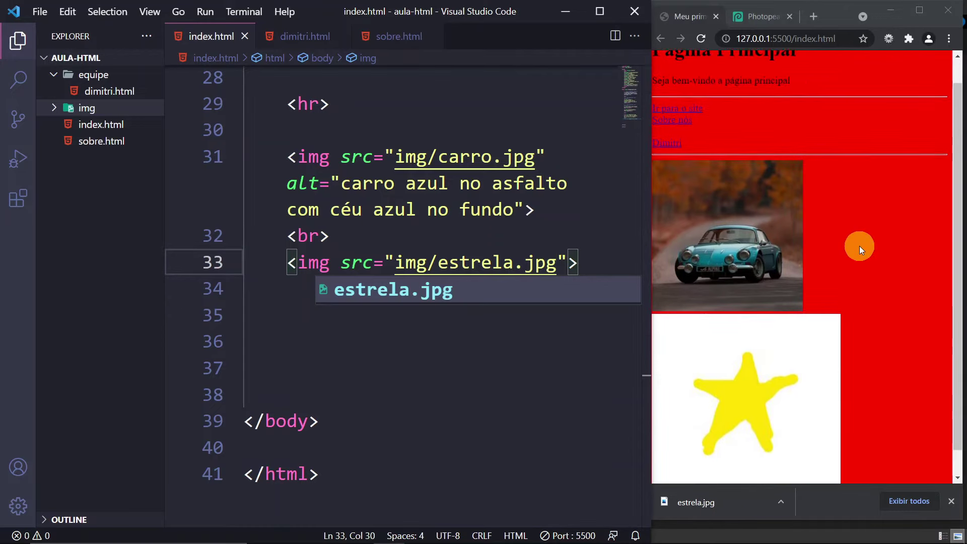
{"action": "scroll", "coordinate": [859, 246], "scroll_direction": "down", "scroll_amount": 1}
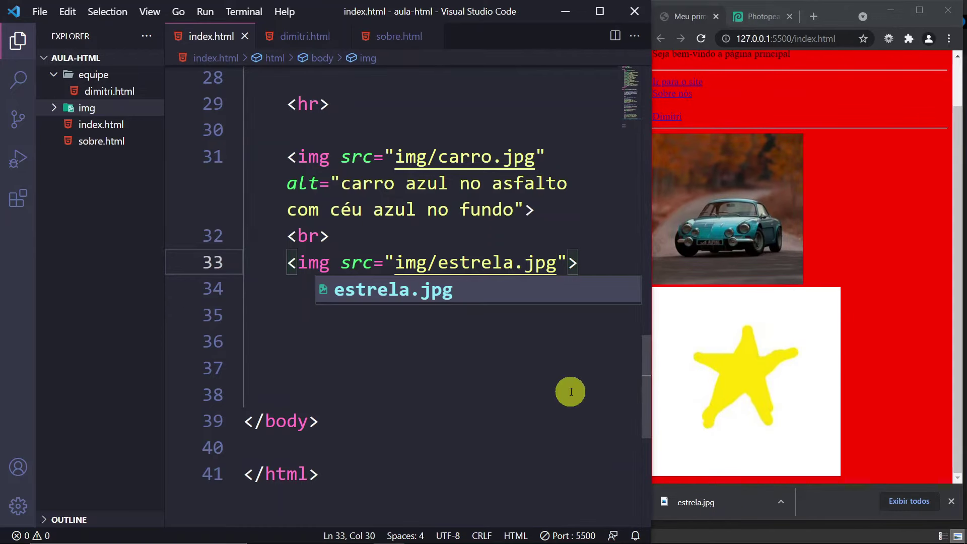
Step: Set the star image's src back to "img/estrela.png" and save index.html
{"action": "key", "text": "BackSpace"}
{"action": "key", "text": "BackSpace"}
{"action": "key", "text": "BackSpace"}
{"action": "type", "text": "png"}
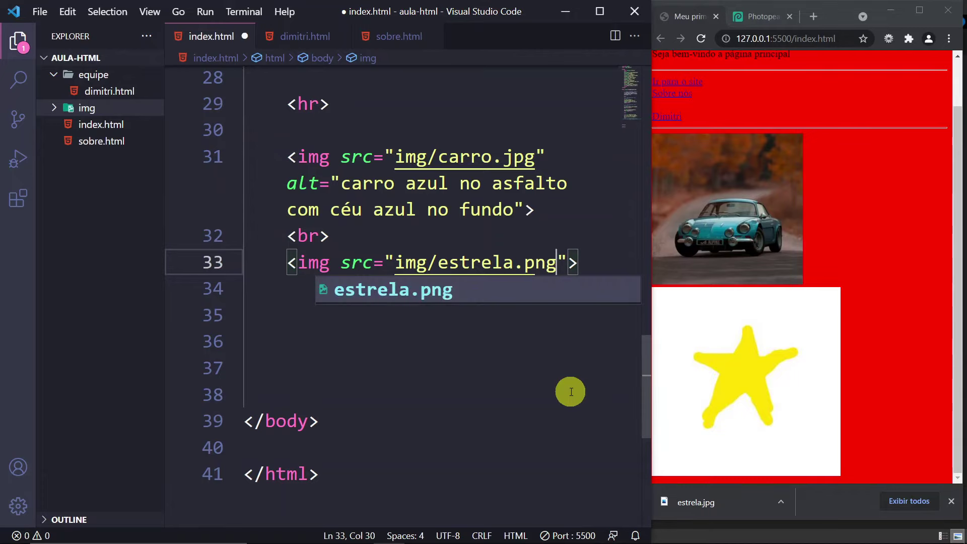
{"action": "key", "text": "ctrl+s"}
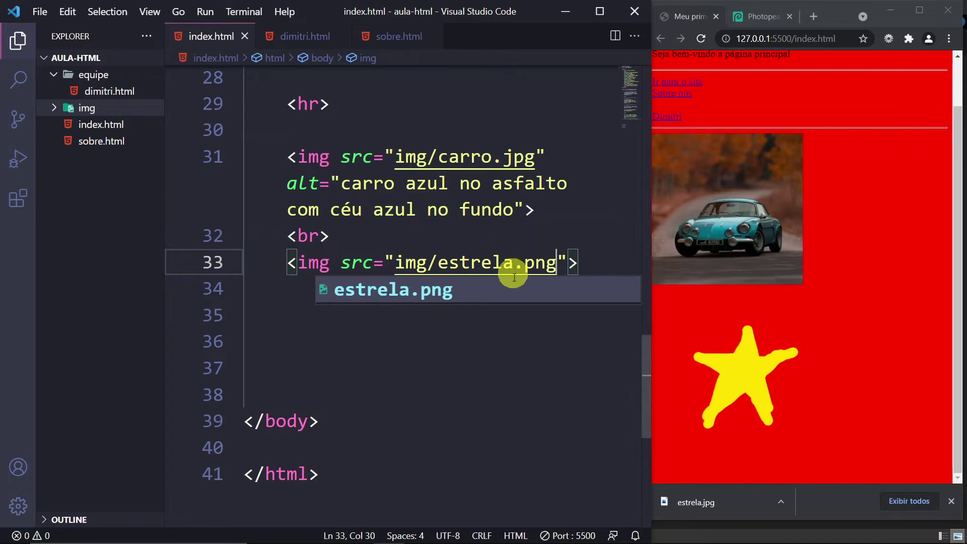
Step: Remove the inline background style from the body tag in index.html, save, and check both images on the page
{"action": "left_click", "coordinate": [507, 365]}
{"action": "left_click", "coordinate": [506, 304]}
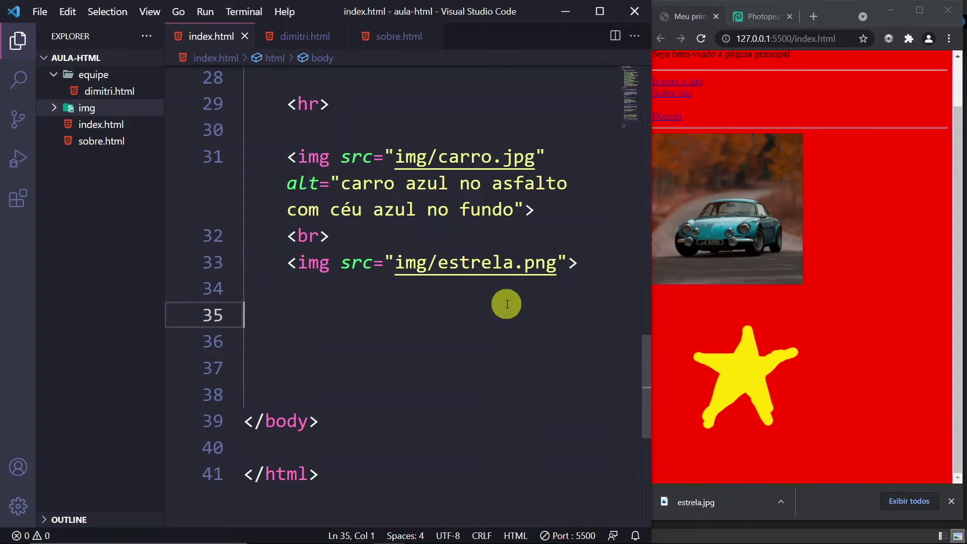
{"action": "scroll", "coordinate": [506, 304], "scroll_direction": "up", "scroll_amount": 10}
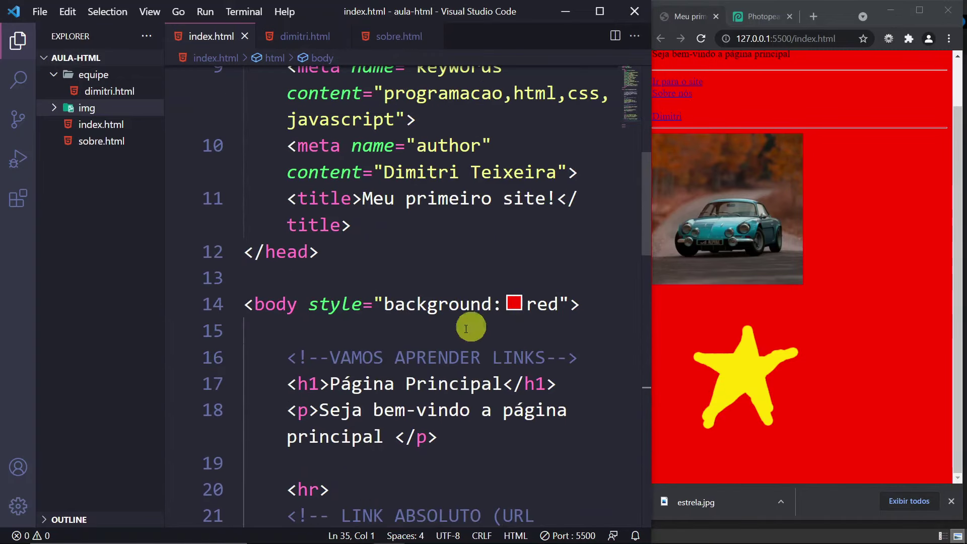
{"action": "left_click_drag", "start_coordinate": [310, 304], "coordinate": [568, 305]}
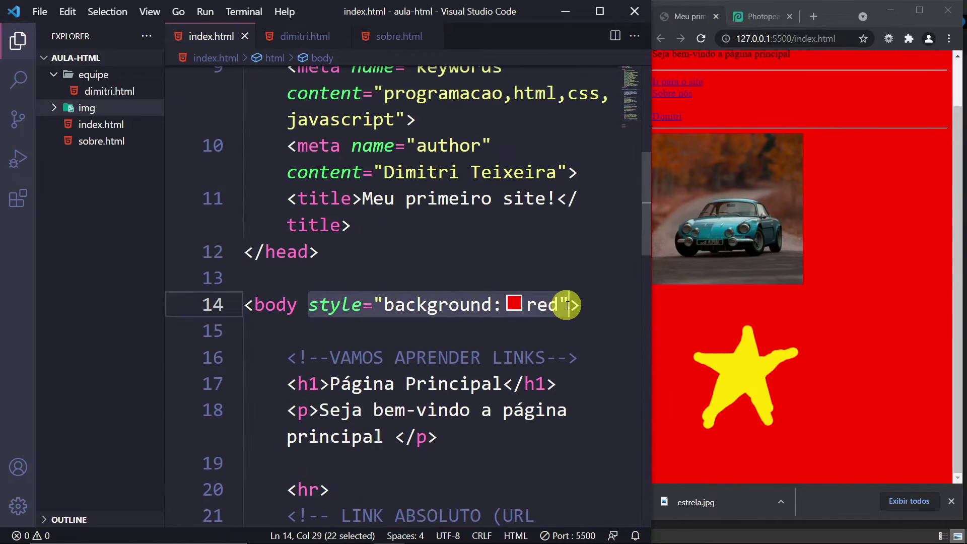
{"action": "key", "text": "BackSpace"}
{"action": "key", "text": "BackSpace"}
{"action": "key", "text": "Delete"}
{"action": "key", "text": "Delete"}
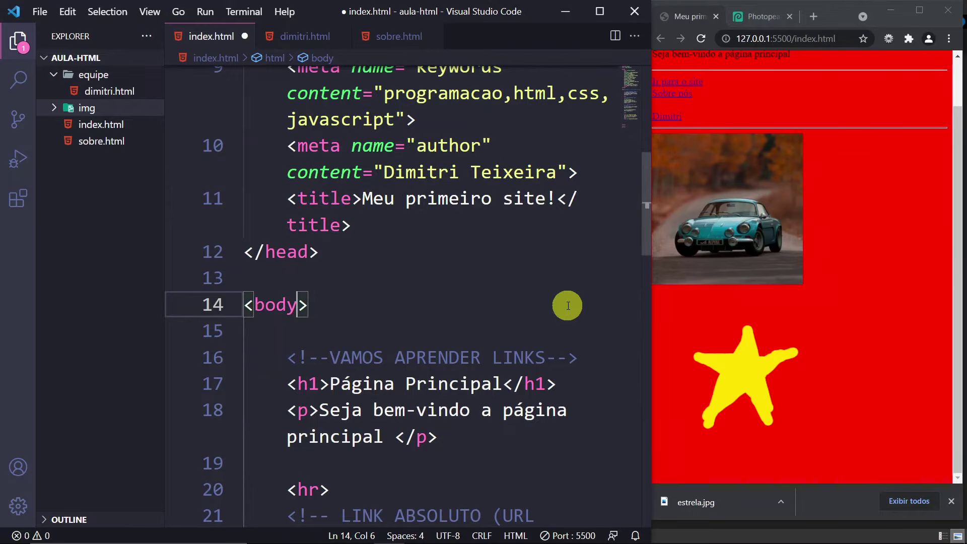
{"action": "key", "text": "ctrl+s"}
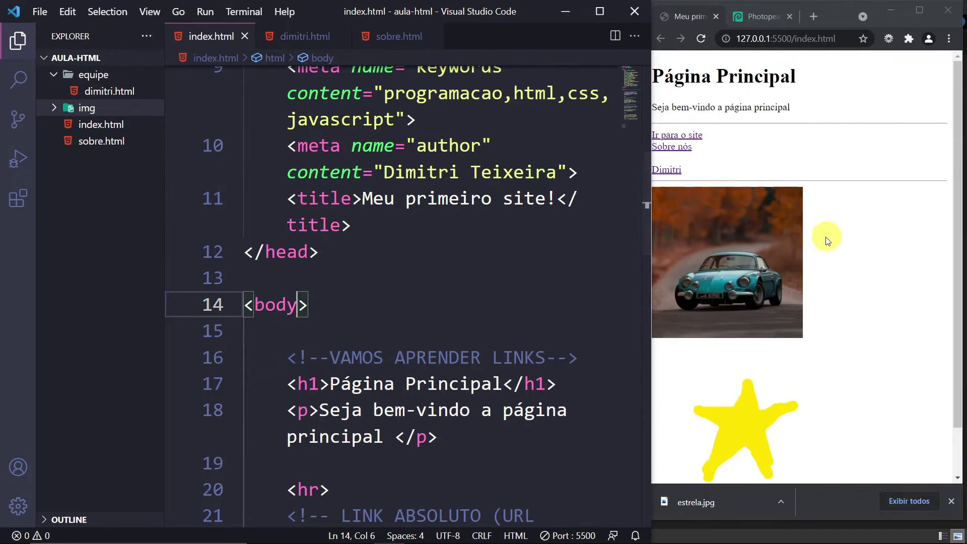
{"action": "scroll", "coordinate": [821, 237], "scroll_direction": "down", "scroll_amount": 1}
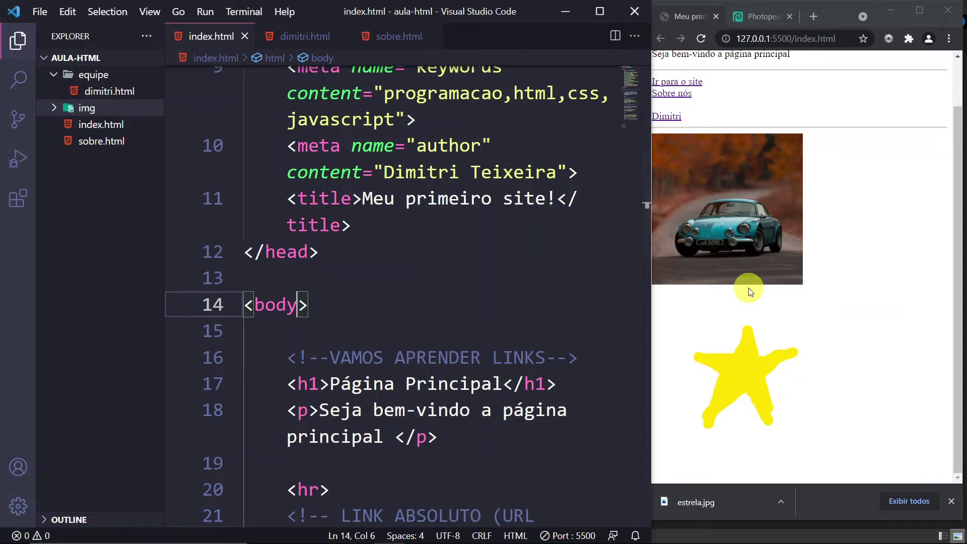
{"action": "scroll", "coordinate": [515, 300], "scroll_direction": "down", "scroll_amount": 7}
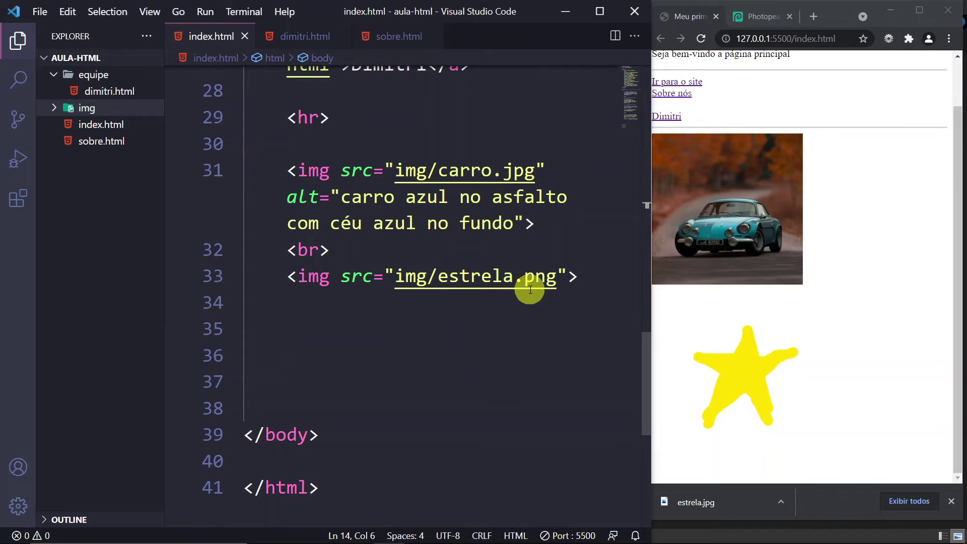
Step: Maximize the browser window, search Google Images for "gif" in a new tab, and browse the results
{"action": "left_click", "coordinate": [921, 12]}
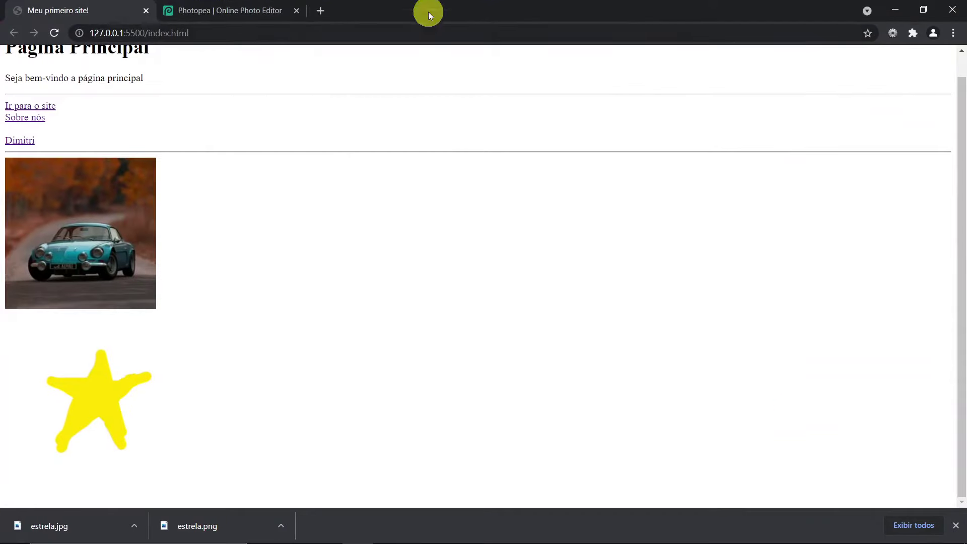
{"action": "left_click", "coordinate": [321, 11]}
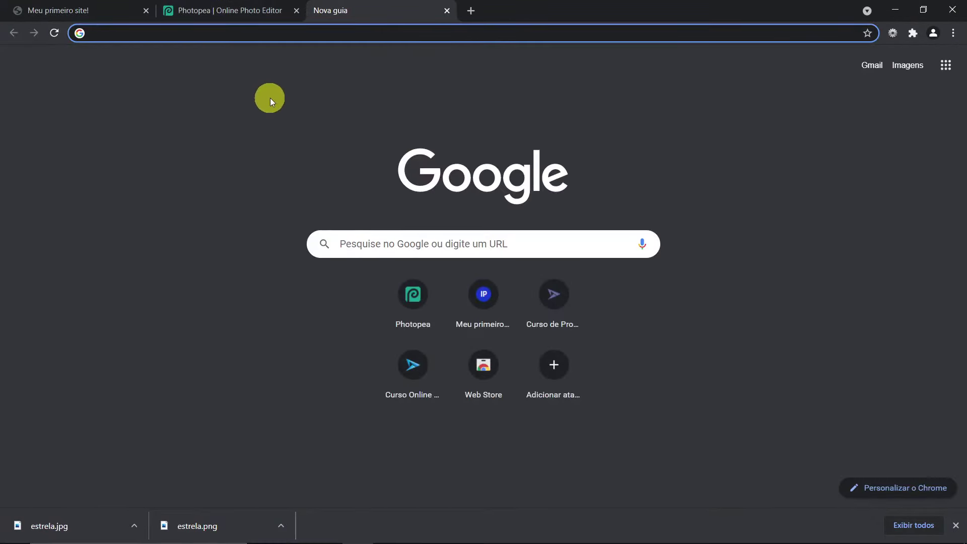
{"action": "left_click", "coordinate": [411, 245]}
{"action": "left_click", "coordinate": [907, 65]}
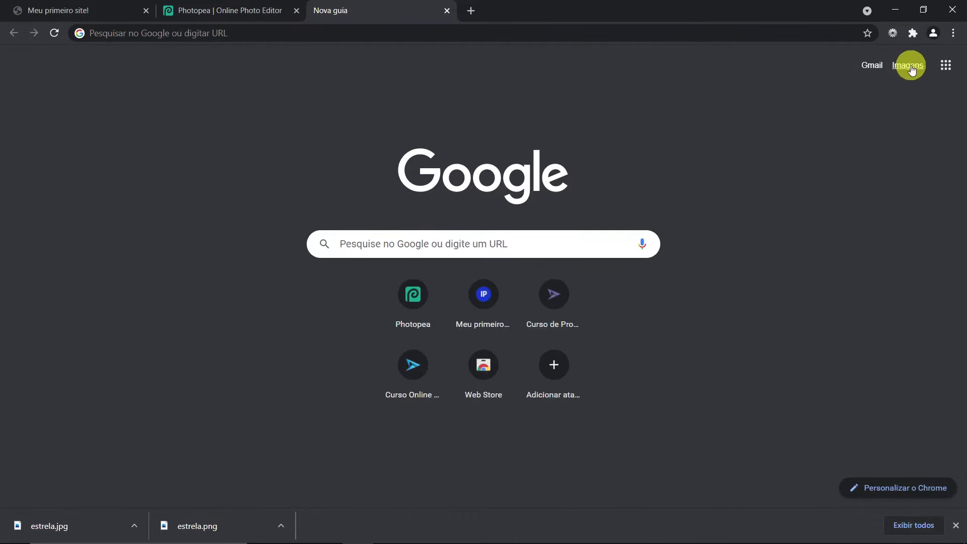
{"action": "type", "text": "gif"}
{"action": "key", "text": "Return"}
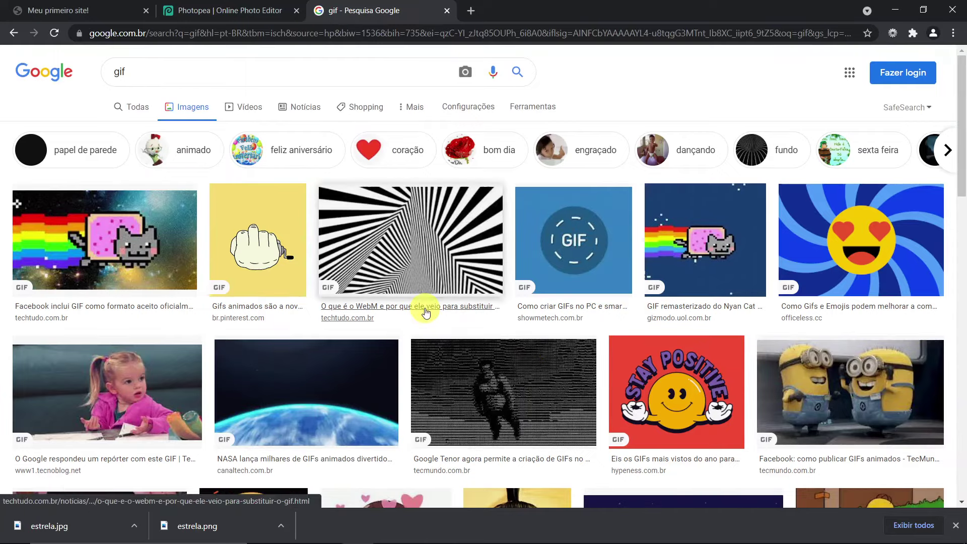
{"action": "scroll", "coordinate": [421, 307], "scroll_direction": "down", "scroll_amount": 1}
{"action": "scroll", "coordinate": [378, 322], "scroll_direction": "down", "scroll_amount": 4}
{"action": "scroll", "coordinate": [335, 313], "scroll_direction": "up", "scroll_amount": 5}
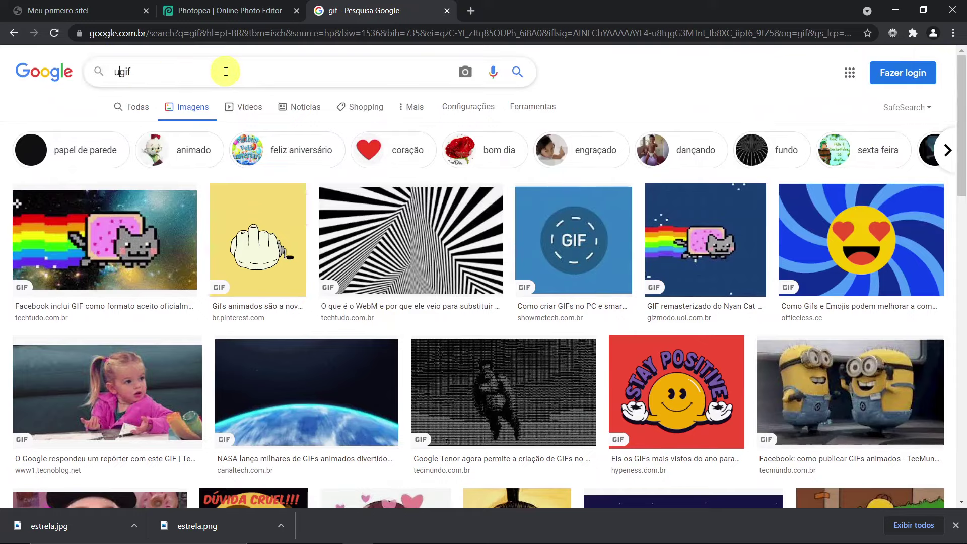
Step: Refine the image search to "urso gif" and preview several of the animated bears
{"action": "type", "text": "rso"}
{"action": "key", "text": "Return"}
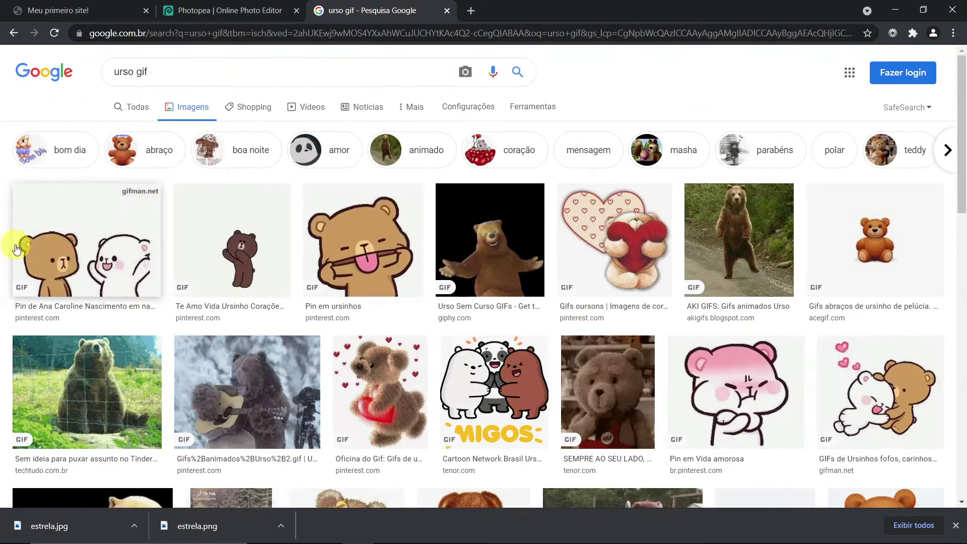
{"action": "left_click", "coordinate": [352, 255]}
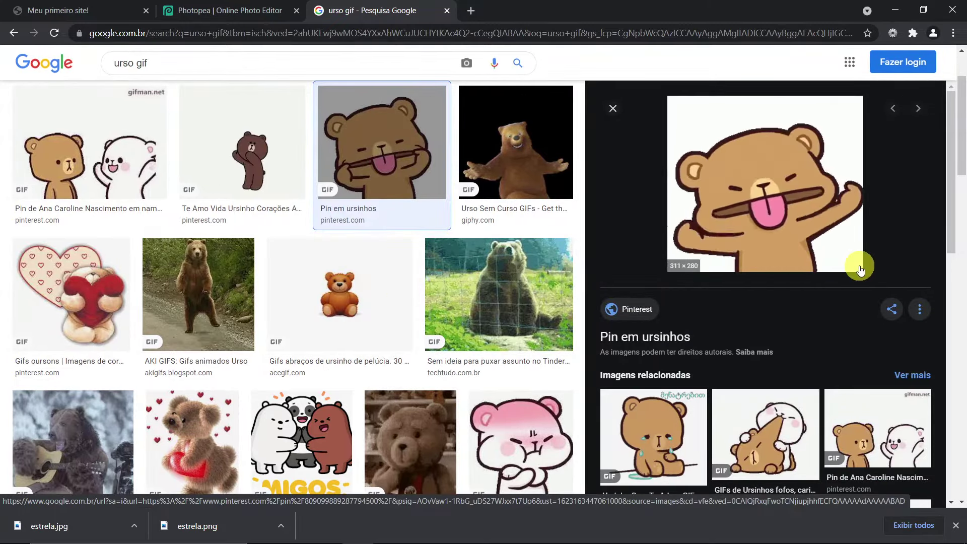
{"action": "left_click", "coordinate": [325, 295]}
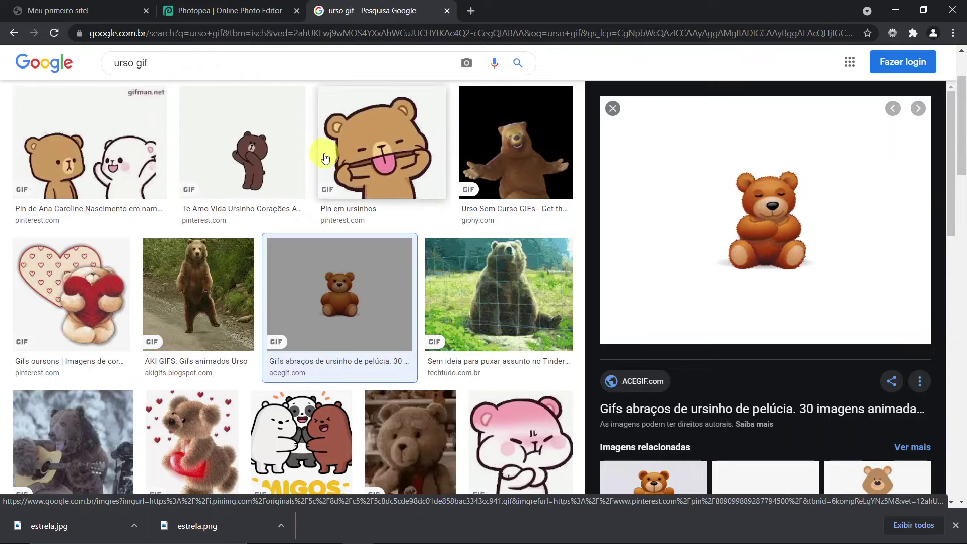
{"action": "left_click", "coordinate": [236, 157]}
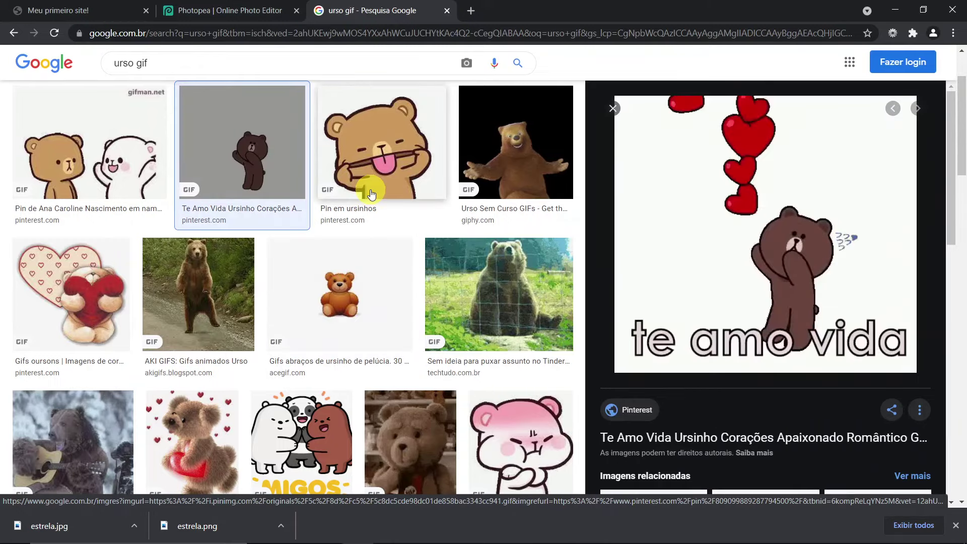
{"action": "left_click", "coordinate": [151, 166]}
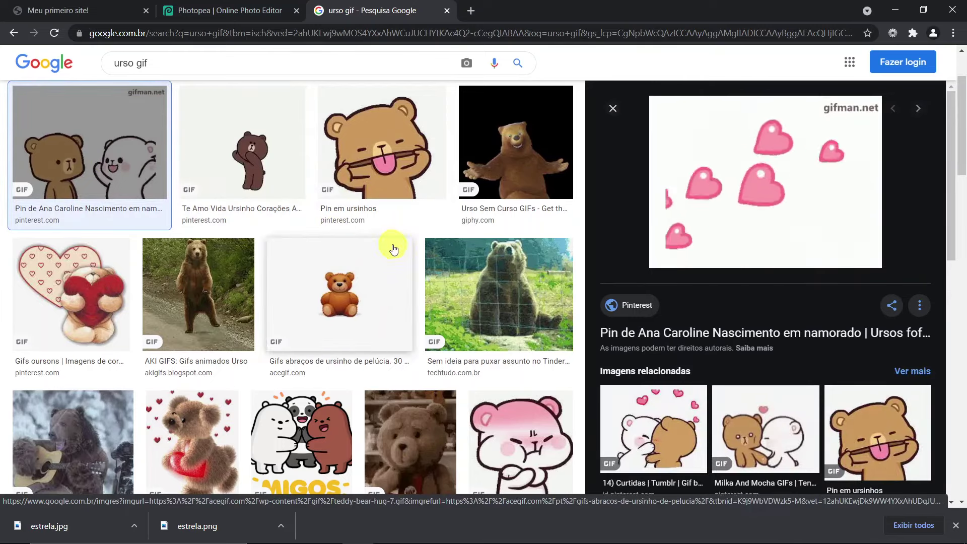
Step: Open the "Pin em Vida amorosa" bear GIF in its own browser tab and copy the image's address
{"action": "left_click", "coordinate": [532, 389]}
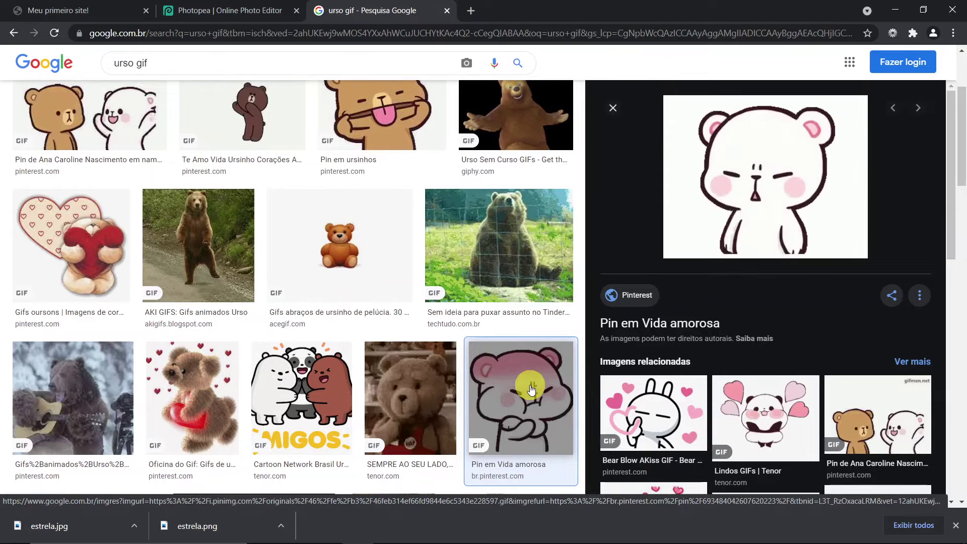
{"action": "right_click", "coordinate": [731, 180]}
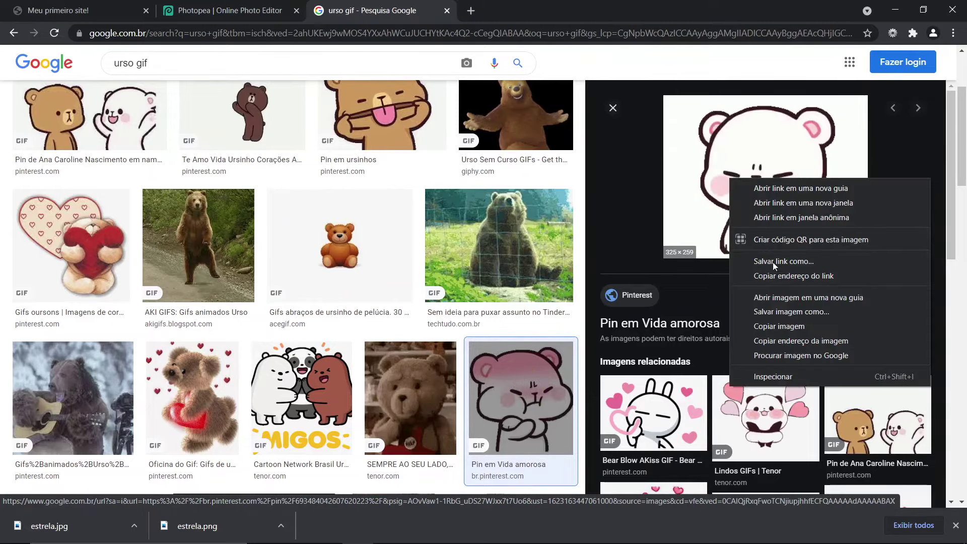
{"action": "left_click", "coordinate": [790, 298]}
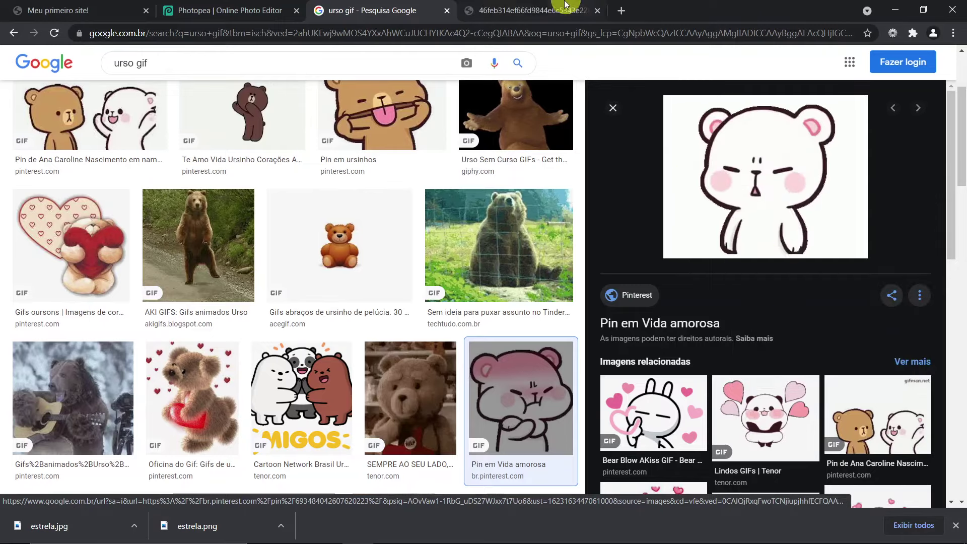
{"action": "left_click", "coordinate": [529, 10]}
{"action": "left_click", "coordinate": [410, 34]}
{"action": "key", "text": "ctrl+c"}
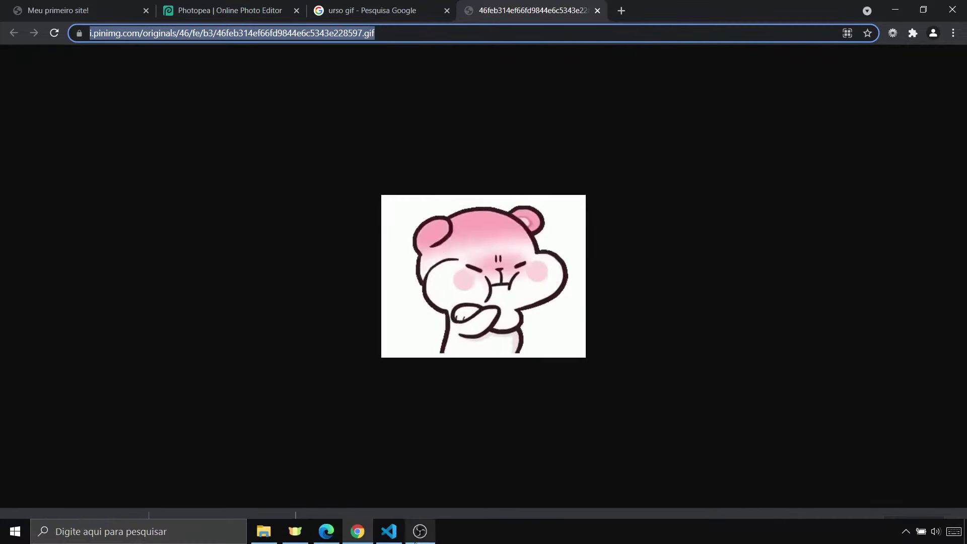
Step: Switch to Visual Studio Code and add a line break plus an img tag with the copied bear GIF address below the estrela.png image
{"action": "left_click", "coordinate": [388, 531]}
{"action": "left_click", "coordinate": [626, 275]}
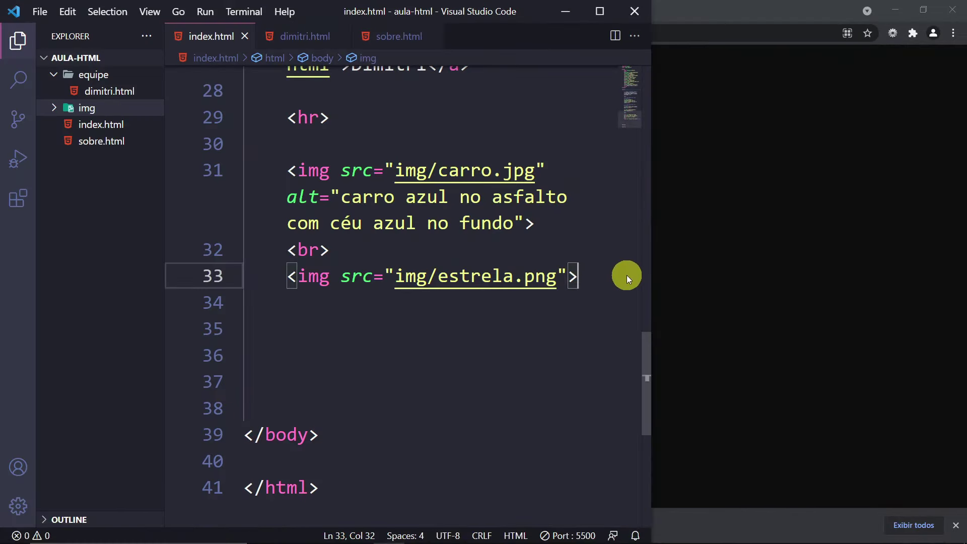
{"action": "key", "text": "Return"}
{"action": "type", "text": "<br>"}
{"action": "key", "text": "Return"}
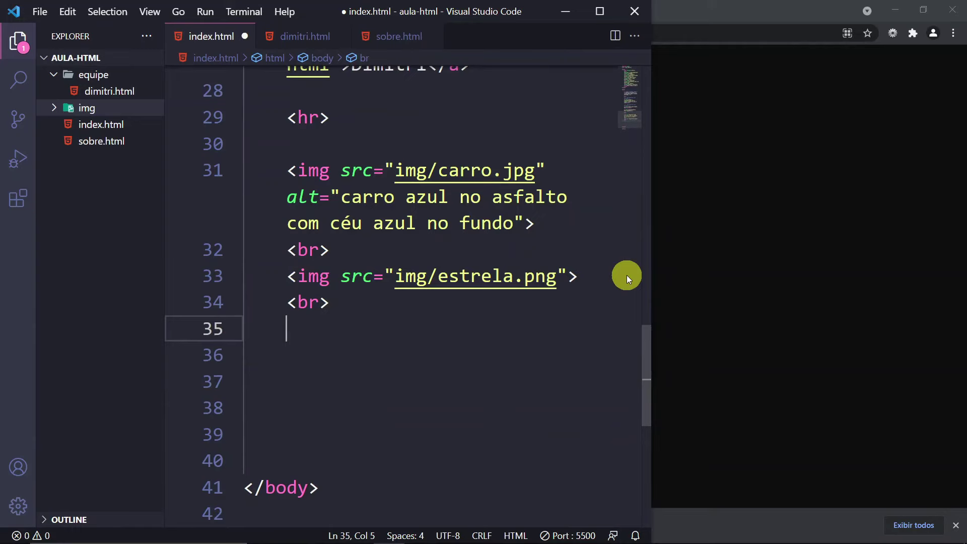
{"action": "type", "text": "<img src=\""}
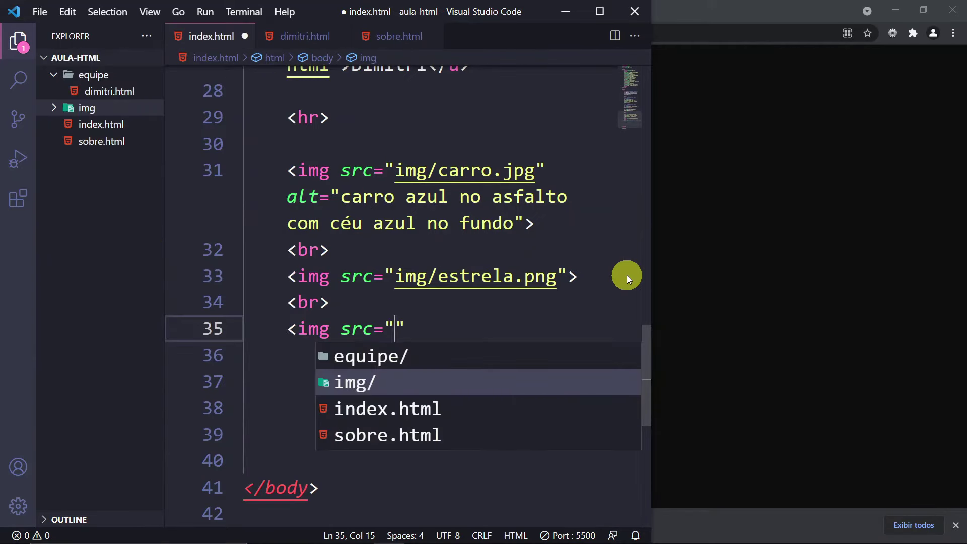
{"action": "key", "text": "ctrl+v"}
{"action": "type", "text": "\">"}
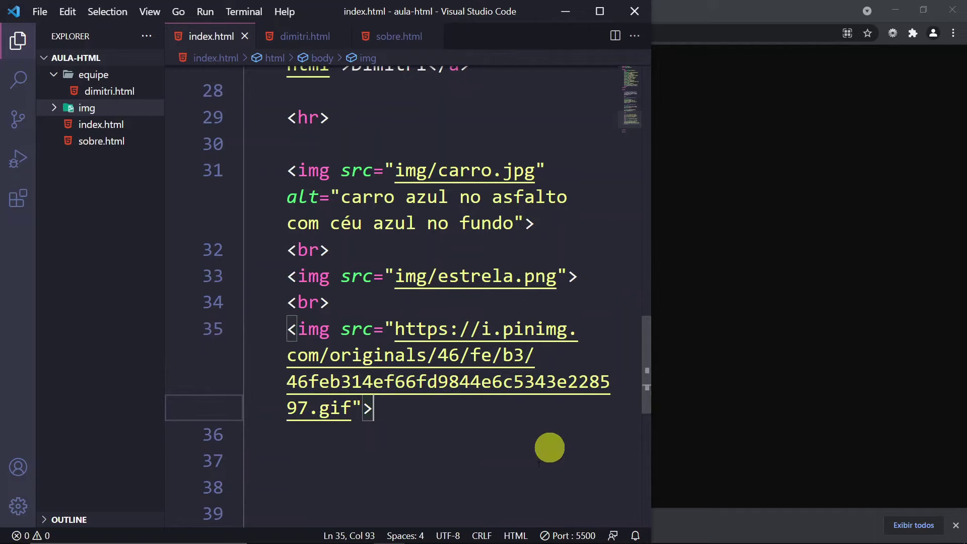
Step: Show the "Meu primeiro site!" page in a reduced browser window beside the editor and dismiss the downloads bar
{"action": "left_click", "coordinate": [732, 82]}
{"action": "left_click", "coordinate": [72, 7]}
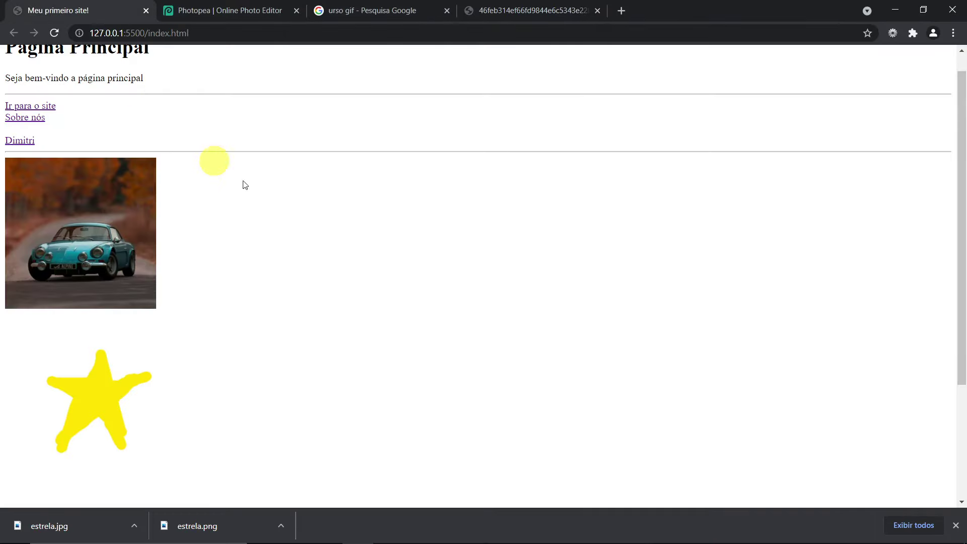
{"action": "left_click", "coordinate": [925, 9]}
{"action": "scroll", "coordinate": [794, 233], "scroll_direction": "down", "scroll_amount": 4}
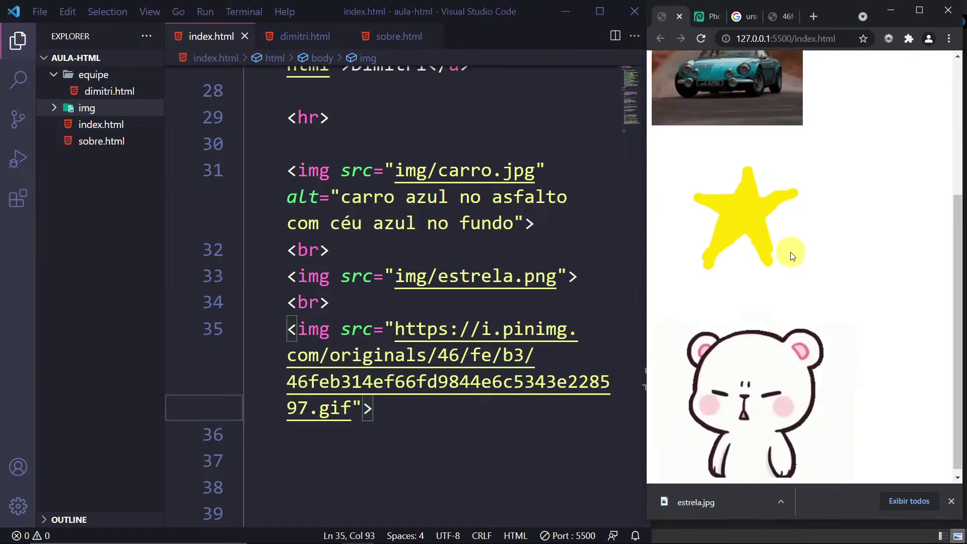
{"action": "left_click", "coordinate": [951, 501]}
{"action": "left_click", "coordinate": [952, 503]}
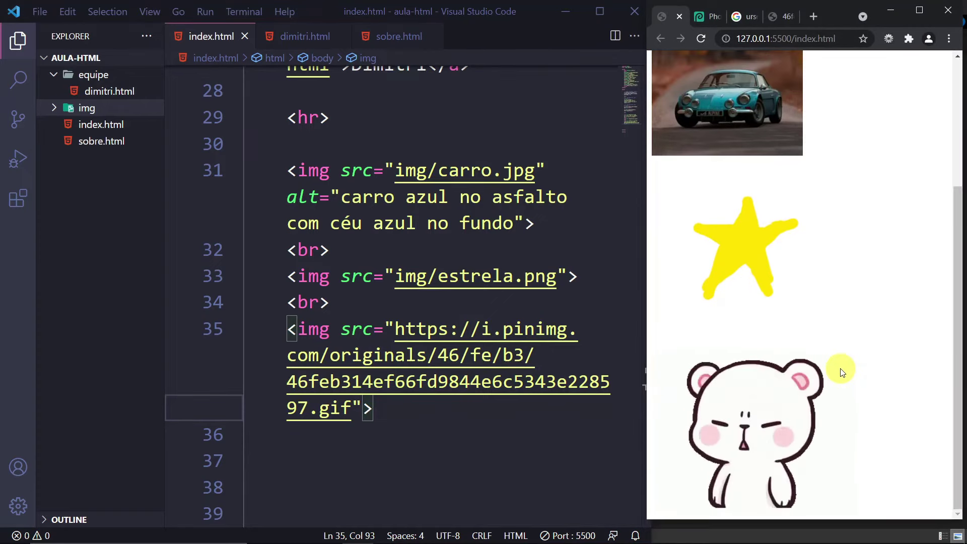
Step: Examine the car, star and animated bear images along the whole index.html page
{"action": "scroll", "coordinate": [844, 377], "scroll_direction": "up", "scroll_amount": 4}
{"action": "scroll", "coordinate": [840, 372], "scroll_direction": "down", "scroll_amount": 3}
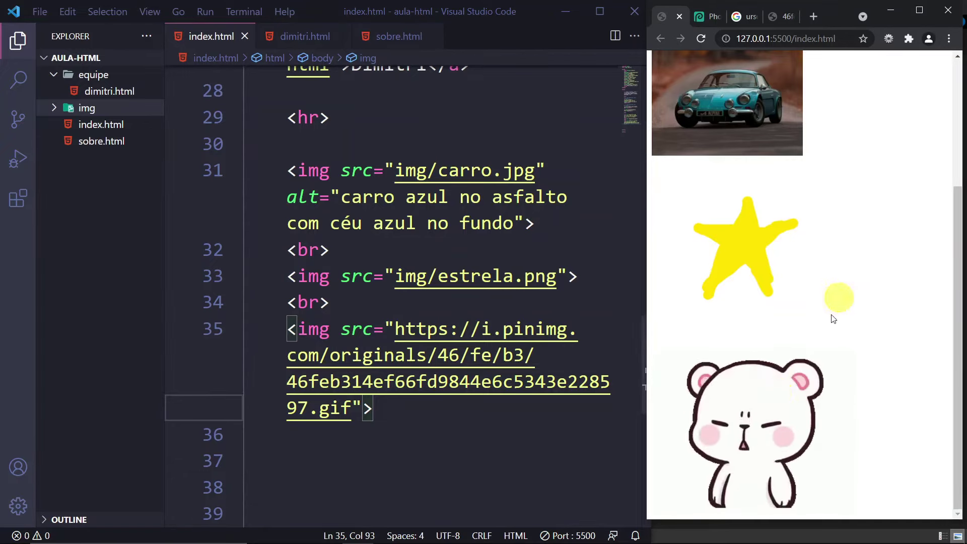
{"action": "scroll", "coordinate": [778, 398], "scroll_direction": "up", "scroll_amount": 4}
{"action": "scroll", "coordinate": [751, 305], "scroll_direction": "down", "scroll_amount": 4}
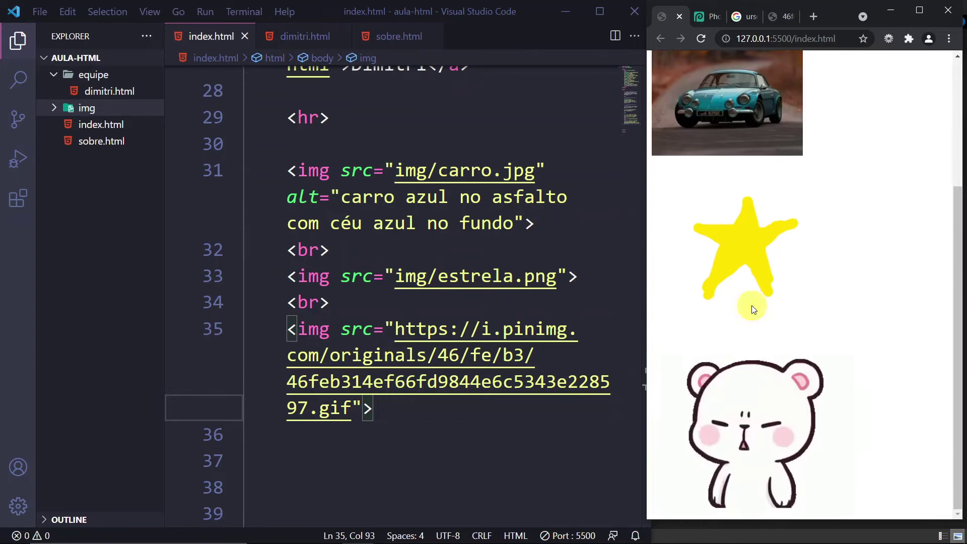
{"action": "scroll", "coordinate": [762, 331], "scroll_direction": "up", "scroll_amount": 4}
{"action": "scroll", "coordinate": [763, 332], "scroll_direction": "down", "scroll_amount": 4}
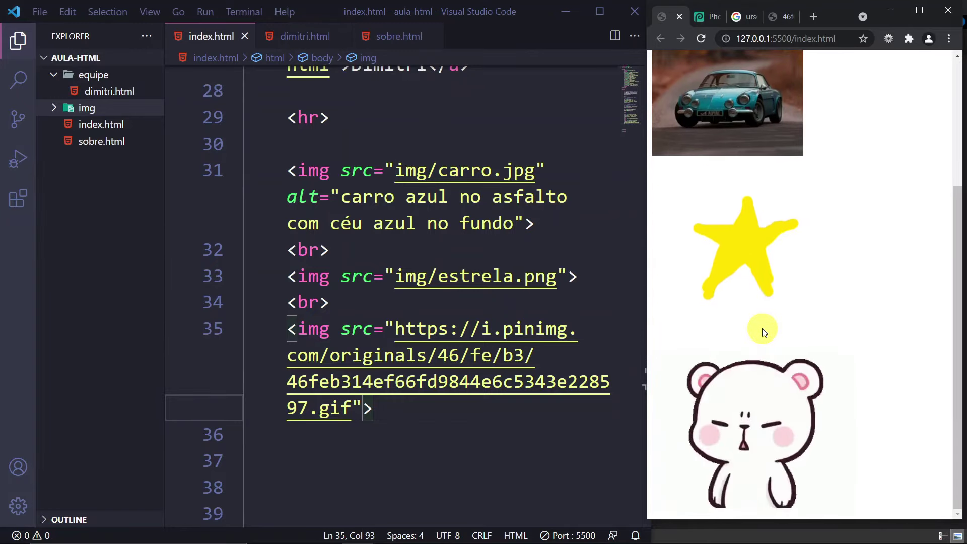
{"action": "scroll", "coordinate": [762, 331], "scroll_direction": "up", "scroll_amount": 4}
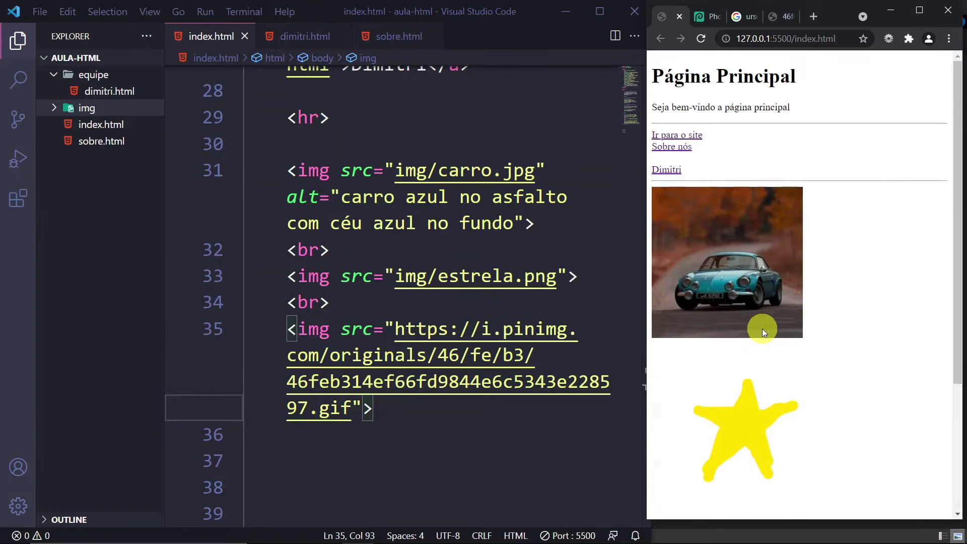
{"action": "scroll", "coordinate": [763, 330], "scroll_direction": "down", "scroll_amount": 4}
Step: Maximize the browser window, search Google for "flaticon" in a new tab, and open the Flaticon site
{"action": "left_click", "coordinate": [919, 11]}
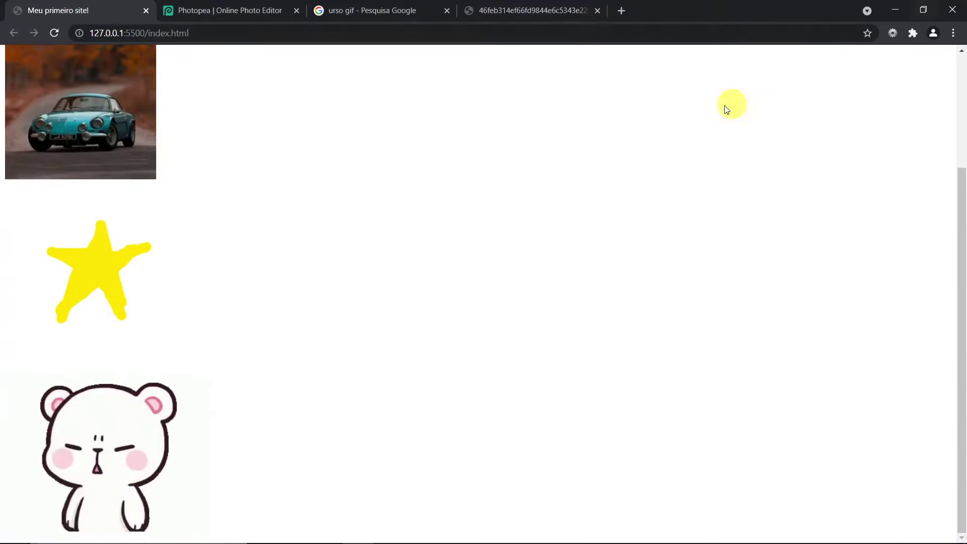
{"action": "left_click", "coordinate": [622, 7]}
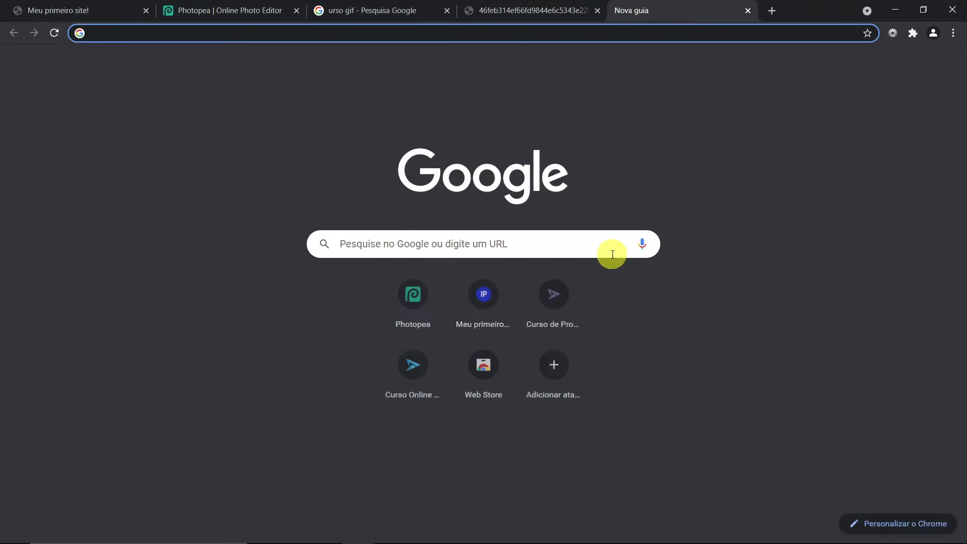
{"action": "type", "text": "flat"}
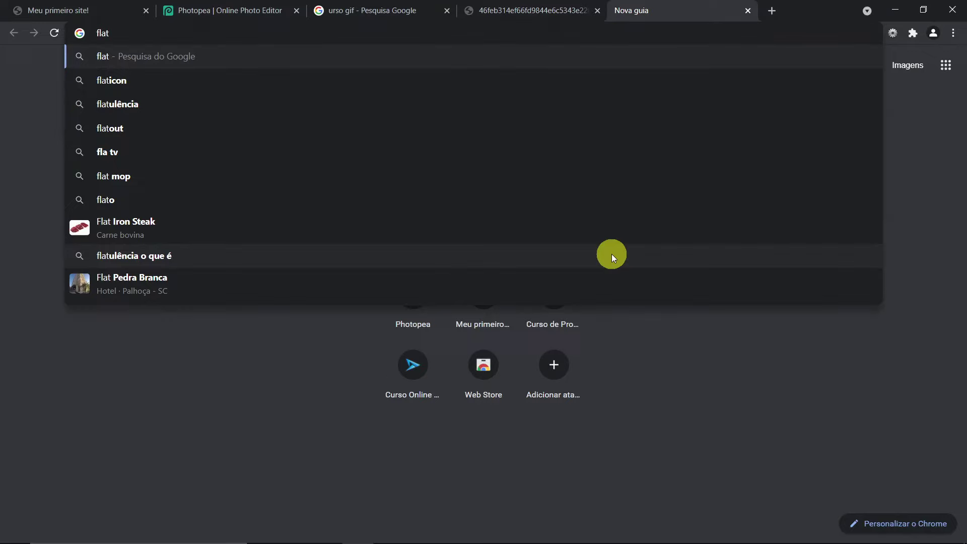
{"action": "type", "text": "icon"}
{"action": "key", "text": "Return"}
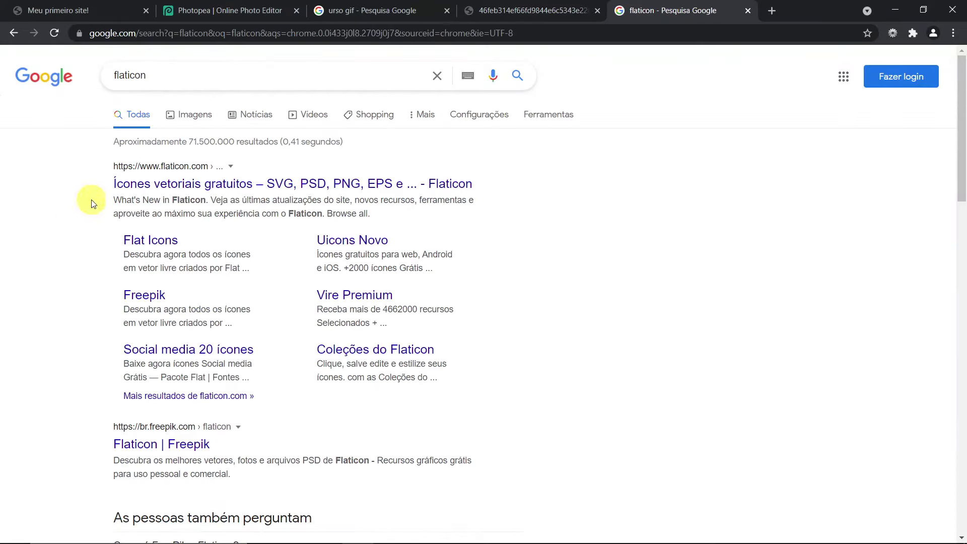
{"action": "left_click", "coordinate": [170, 194]}
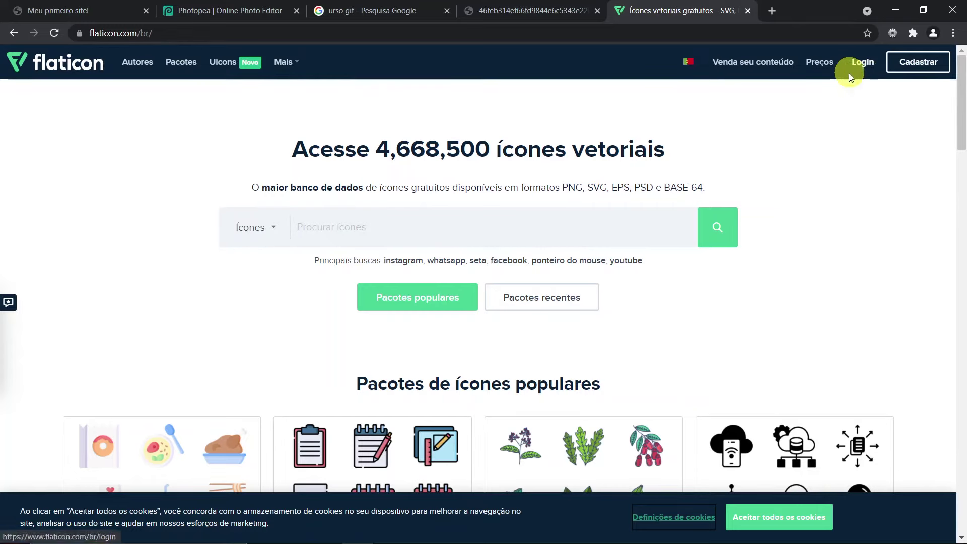
Step: Search Flaticon for "estrela" icons and browse the free and premium results
{"action": "scroll", "coordinate": [835, 244], "scroll_direction": "down", "scroll_amount": 9}
{"action": "scroll", "coordinate": [775, 368], "scroll_direction": "up", "scroll_amount": 9}
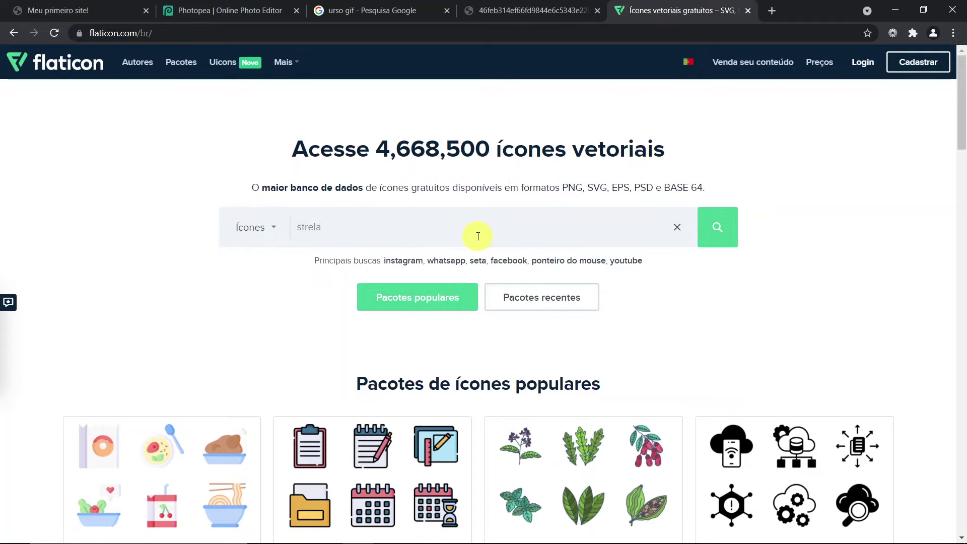
{"action": "left_click", "coordinate": [477, 236]}
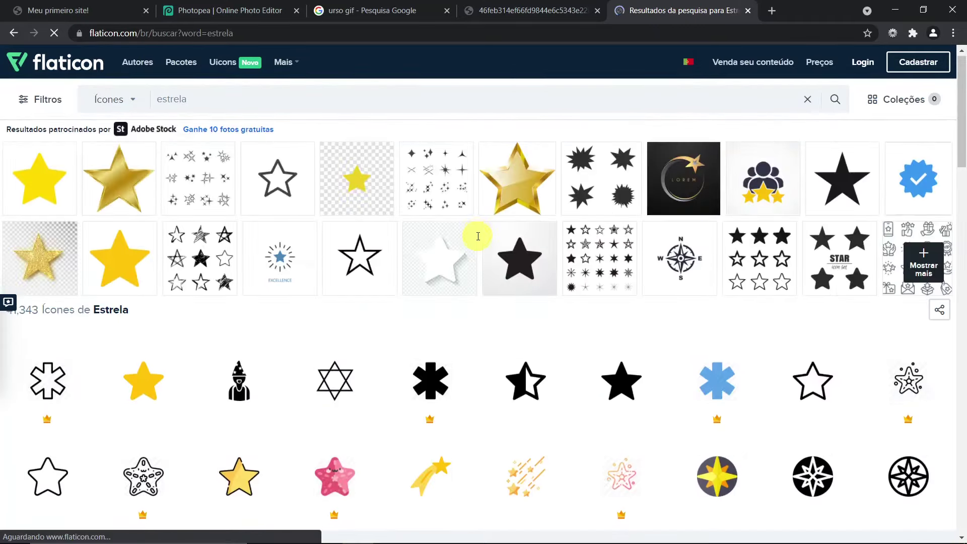
{"action": "scroll", "coordinate": [478, 236], "scroll_direction": "down", "scroll_amount": 4}
{"action": "scroll", "coordinate": [686, 352], "scroll_direction": "down", "scroll_amount": 5}
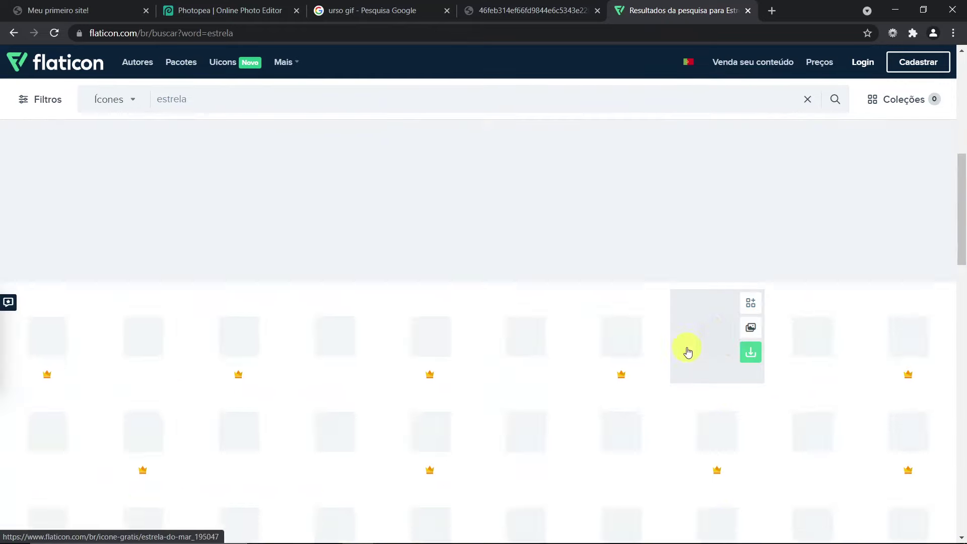
{"action": "scroll", "coordinate": [635, 361], "scroll_direction": "down", "scroll_amount": 5}
{"action": "scroll", "coordinate": [556, 324], "scroll_direction": "up", "scroll_amount": 3}
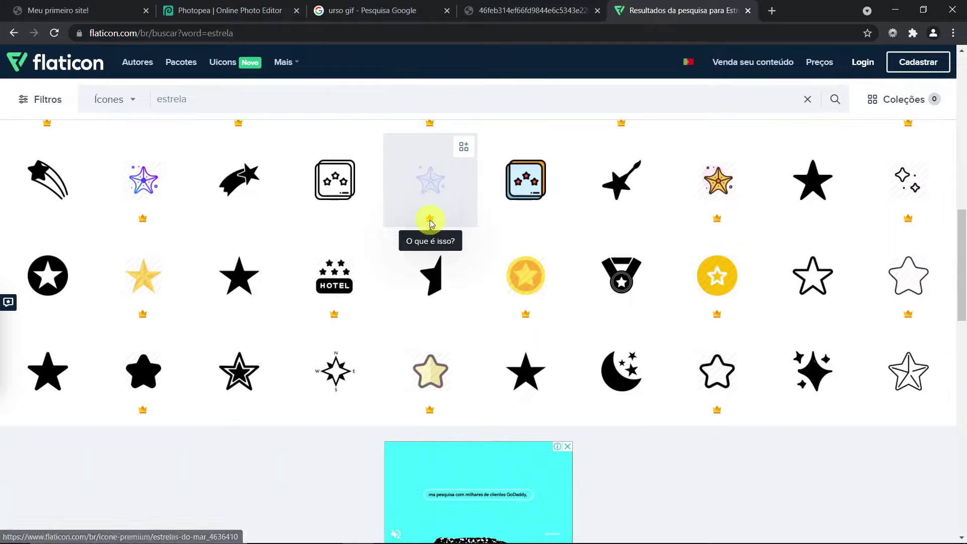
{"action": "scroll", "coordinate": [454, 262], "scroll_direction": "up", "scroll_amount": 15}
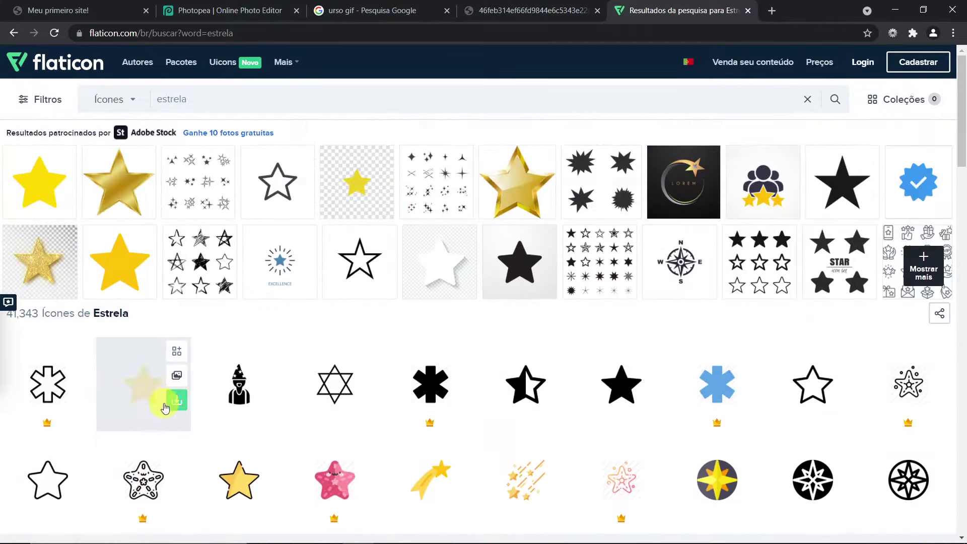
{"action": "scroll", "coordinate": [165, 406], "scroll_direction": "down", "scroll_amount": 2}
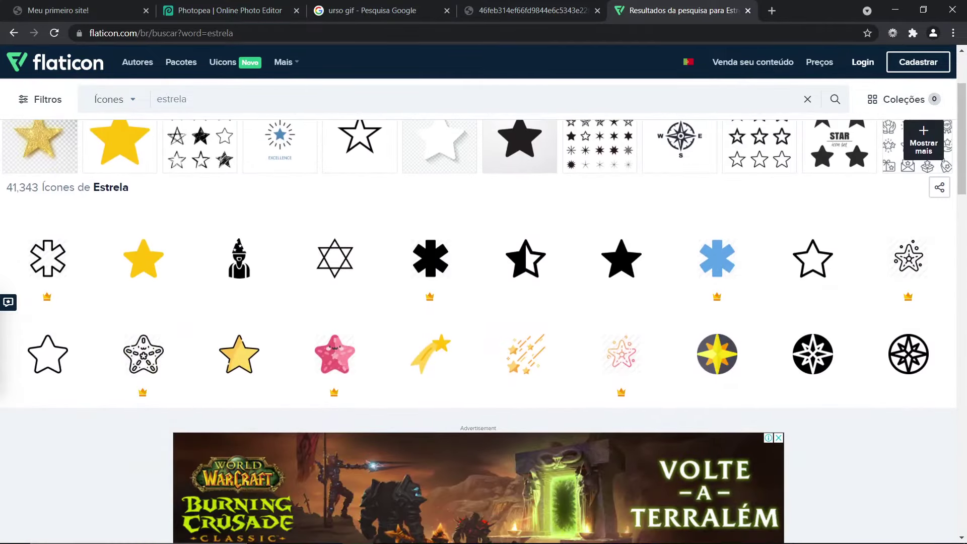
Step: Download the solid yellow star icon for free as a 32px PNG, saving it as estrela-icone.png in the site's img folder
{"action": "left_click", "coordinate": [132, 271]}
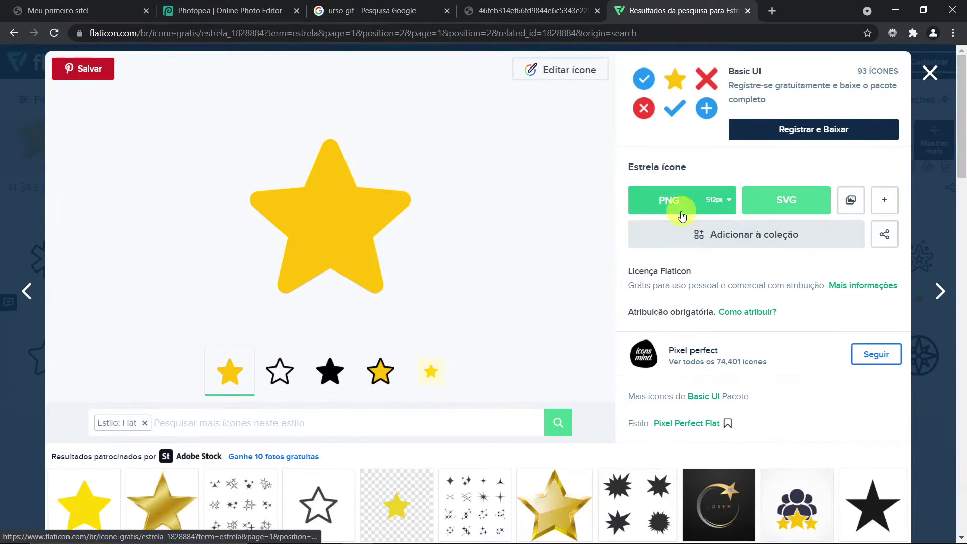
{"action": "left_click", "coordinate": [729, 201]}
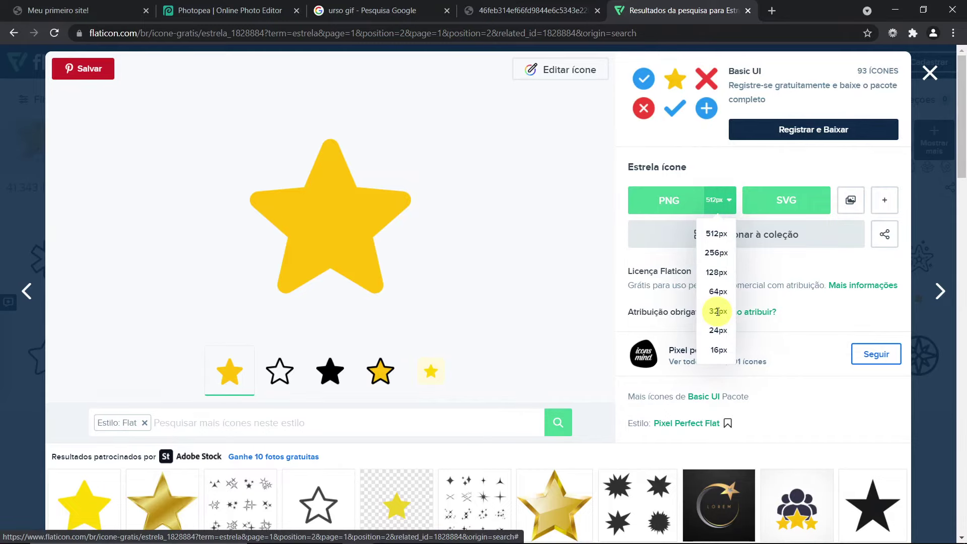
{"action": "left_click", "coordinate": [718, 312]}
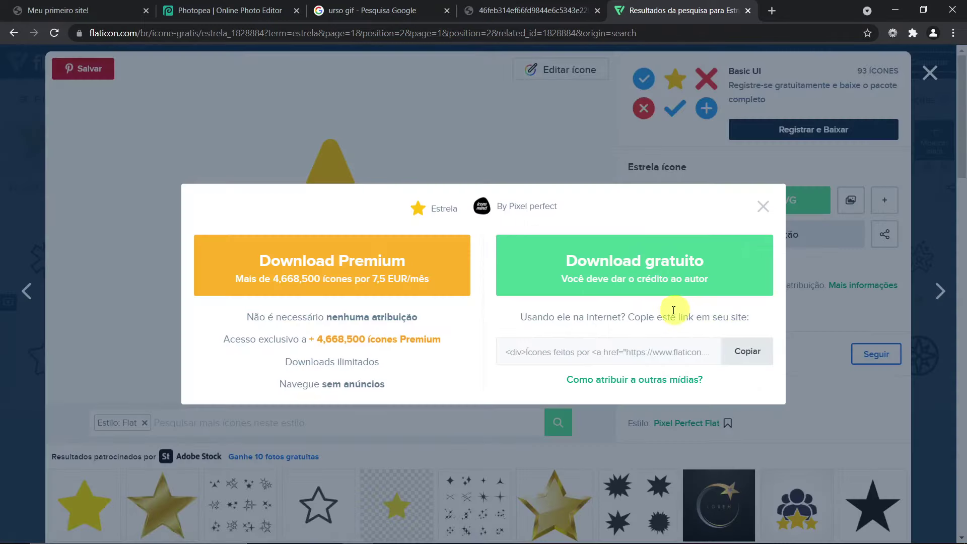
{"action": "left_click", "coordinate": [613, 260]}
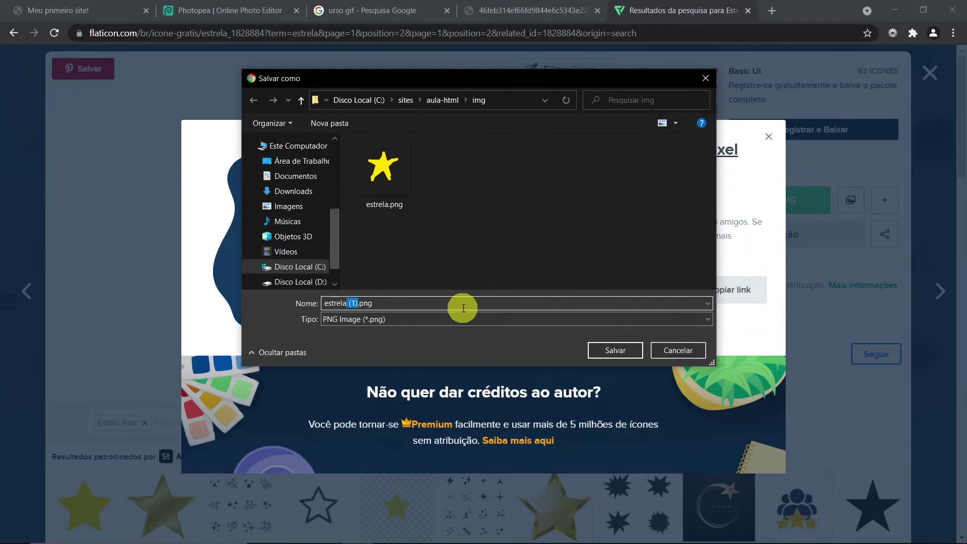
{"action": "type", "text": "icone"}
{"action": "key", "text": "Return"}
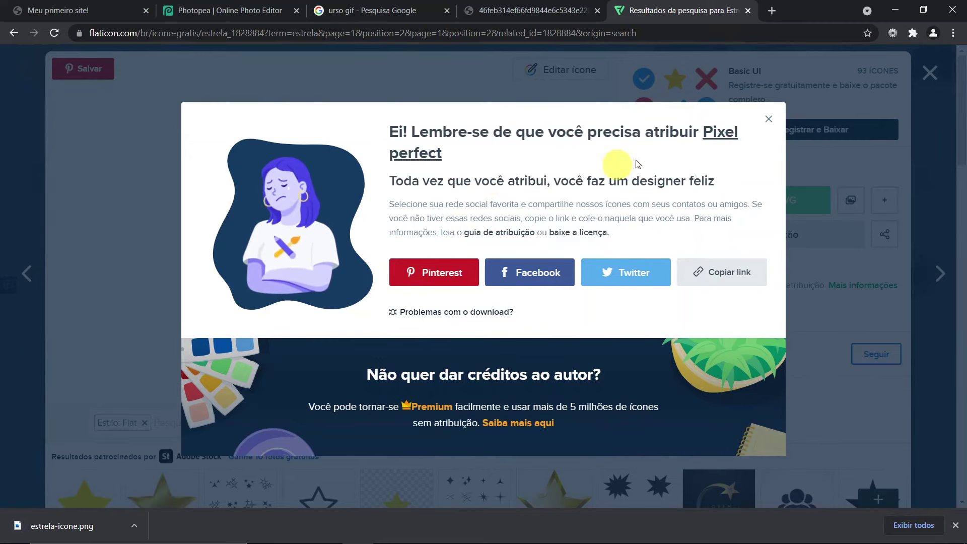
Step: Close the attribution reminder and the star icon's details to return to the "estrela" results
{"action": "left_click", "coordinate": [767, 121]}
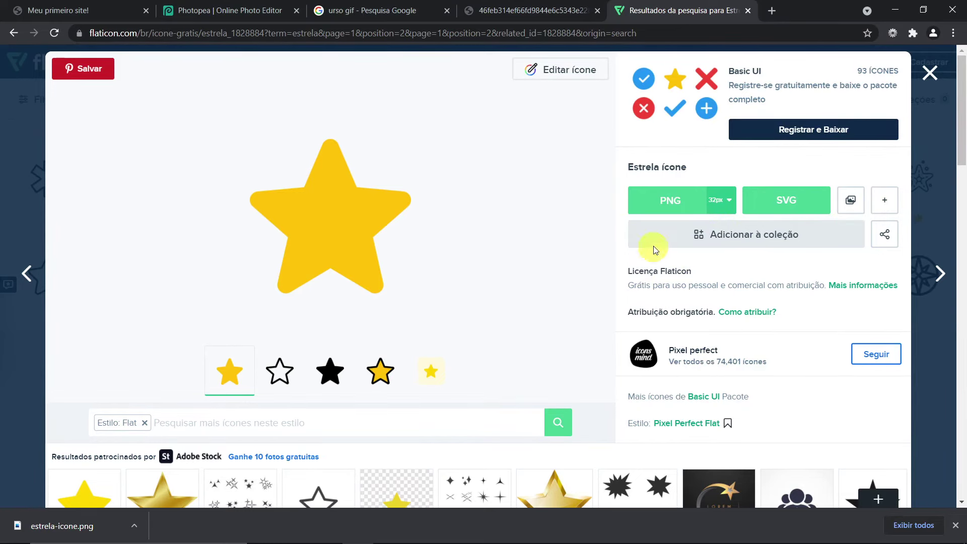
{"action": "scroll", "coordinate": [645, 262], "scroll_direction": "down", "scroll_amount": 3}
{"action": "scroll", "coordinate": [639, 261], "scroll_direction": "up", "scroll_amount": 3}
{"action": "left_click", "coordinate": [932, 73]}
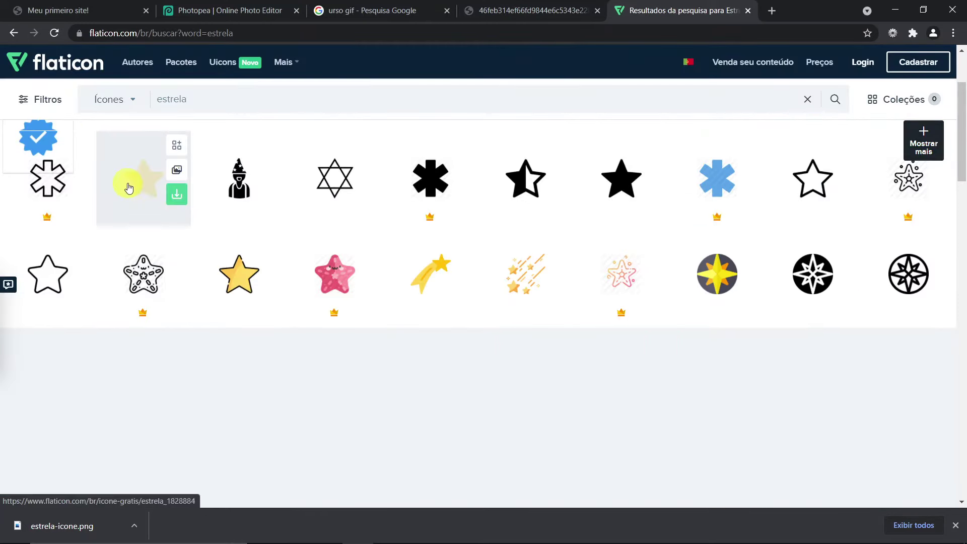
{"action": "mouse_move", "coordinate": [160, 211]}
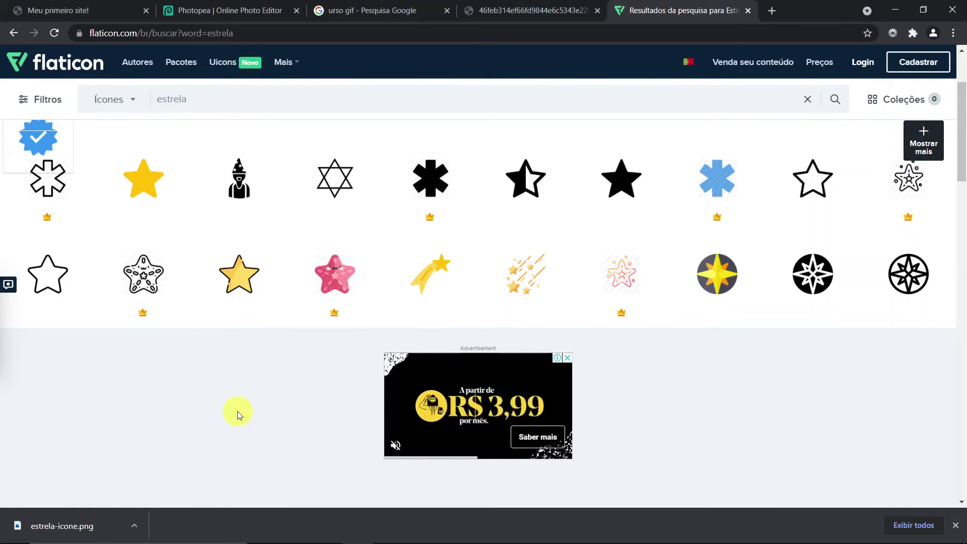
Step: Bring up Visual Studio Code and reduce the browser window so it sits beside the editor
{"action": "left_click", "coordinate": [135, 527]}
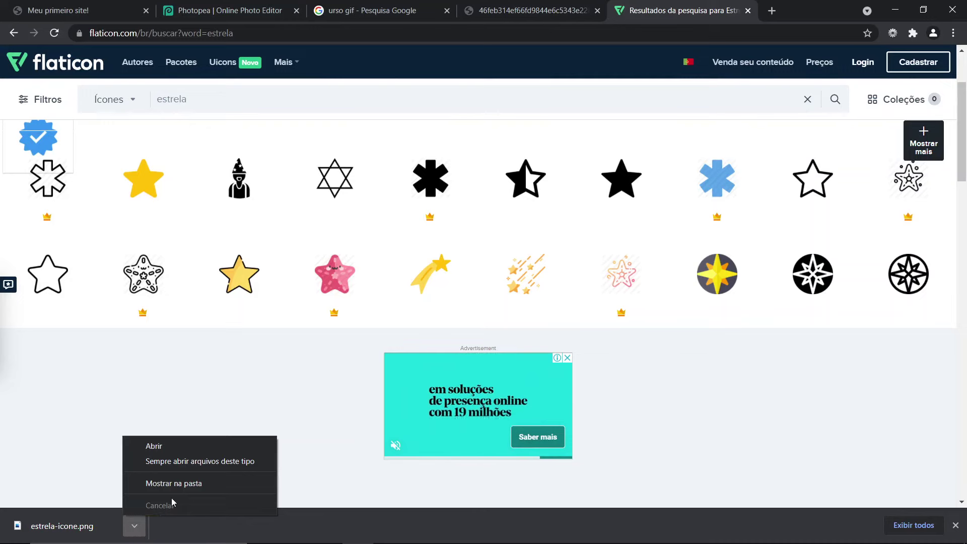
{"action": "mouse_move", "coordinate": [76, 541]}
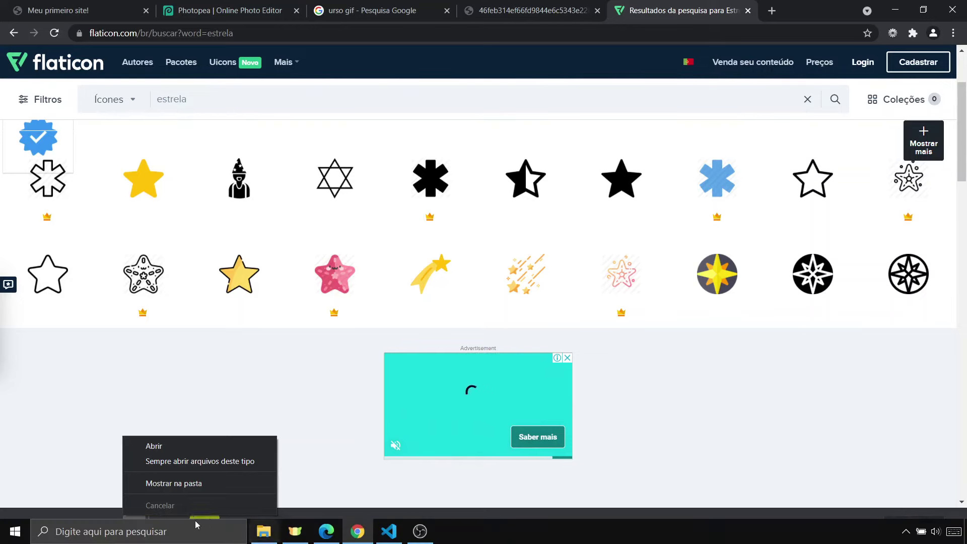
{"action": "left_click", "coordinate": [388, 531]}
{"action": "scroll", "coordinate": [515, 358], "scroll_direction": "up", "scroll_amount": 3}
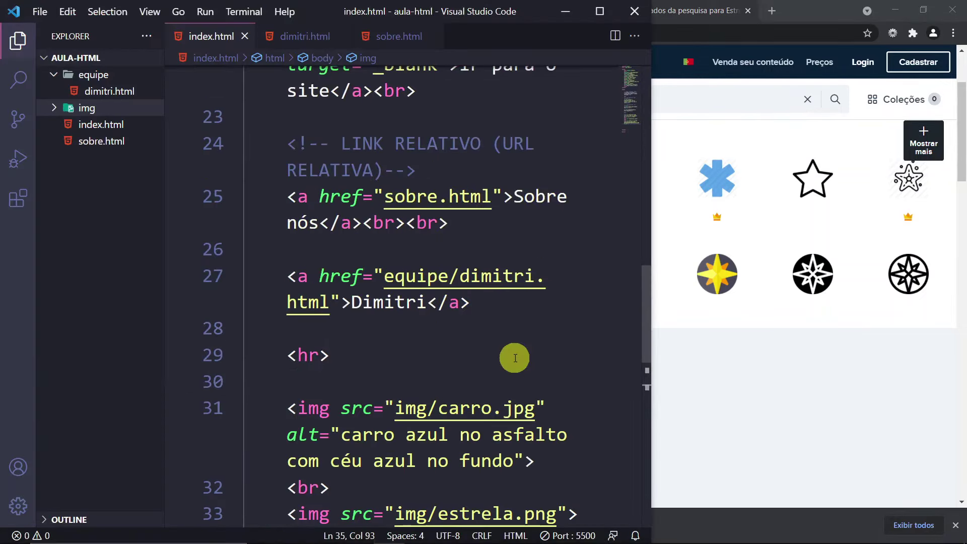
{"action": "left_click", "coordinate": [698, 48]}
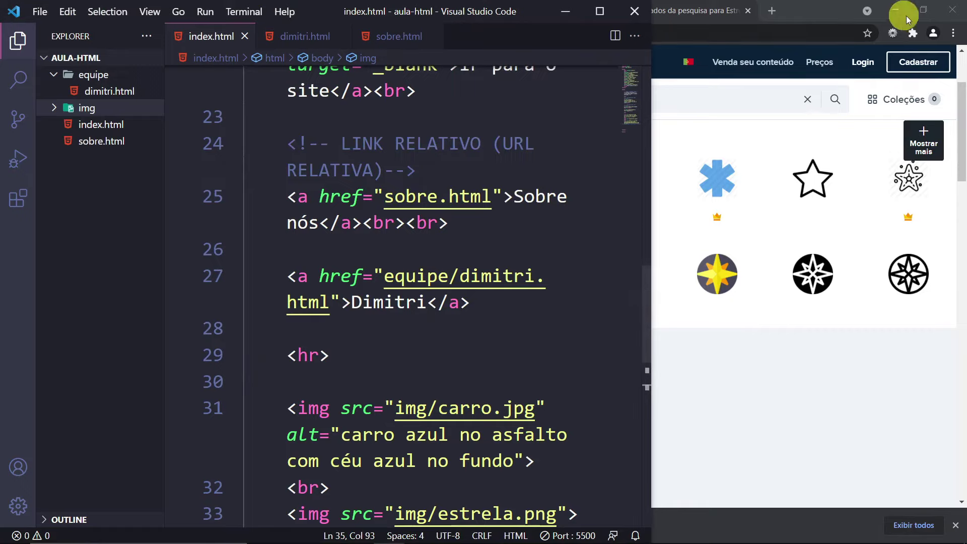
{"action": "left_click", "coordinate": [923, 10]}
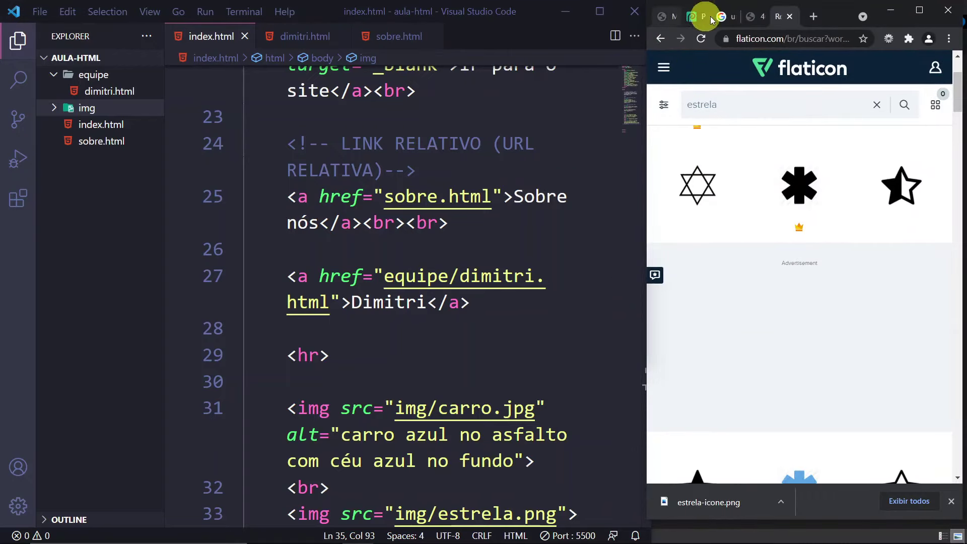
Step: Insert the image img/estrela-icone.png before "Página Principal" in the h1 heading of index.html, separated by a space, and save
{"action": "left_click", "coordinate": [667, 17]}
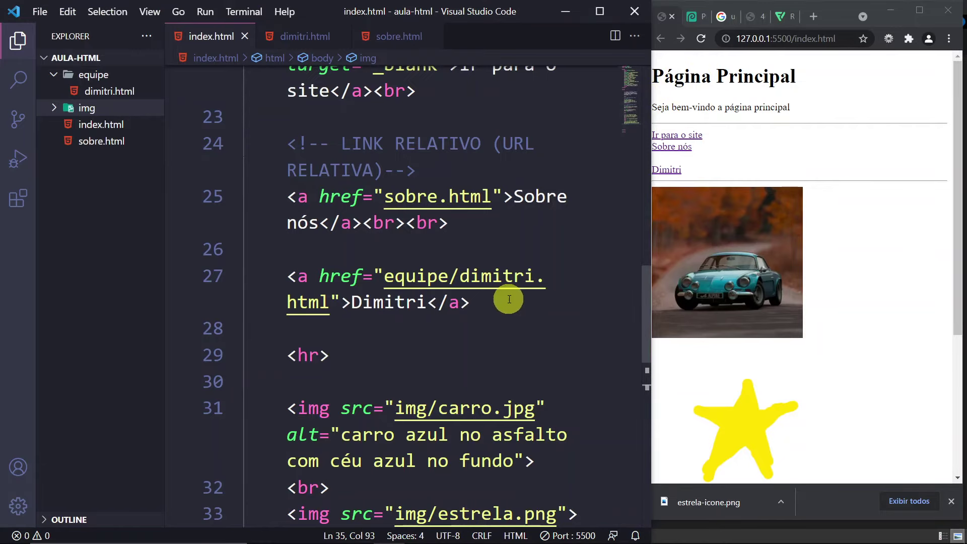
{"action": "scroll", "coordinate": [509, 300], "scroll_direction": "up", "scroll_amount": 2}
{"action": "scroll", "coordinate": [512, 302], "scroll_direction": "up", "scroll_amount": 5}
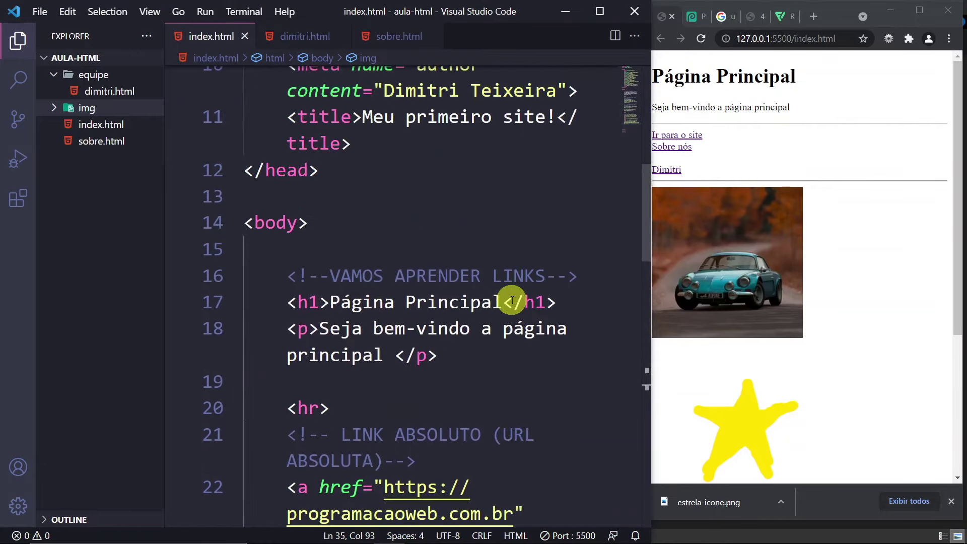
{"action": "left_click", "coordinate": [330, 303]}
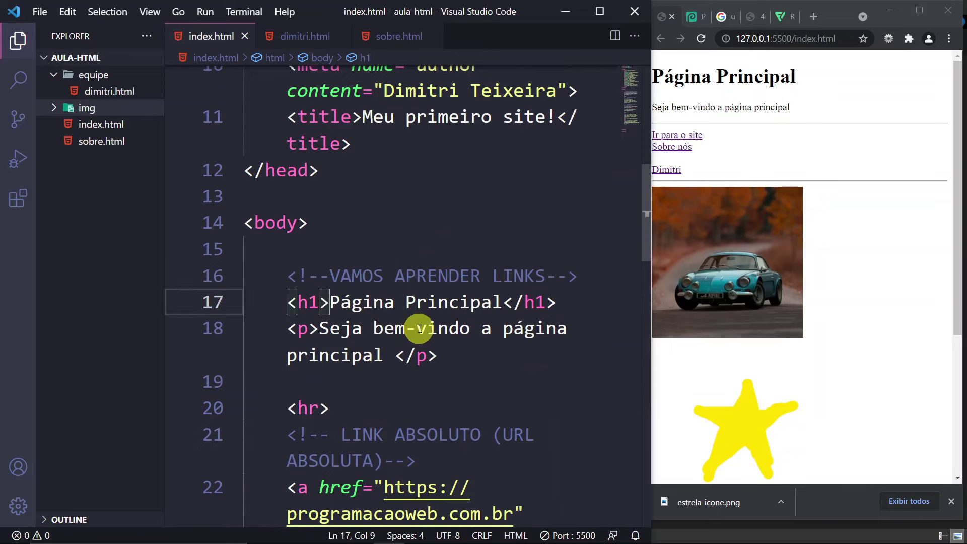
{"action": "type", "text": "<im"}
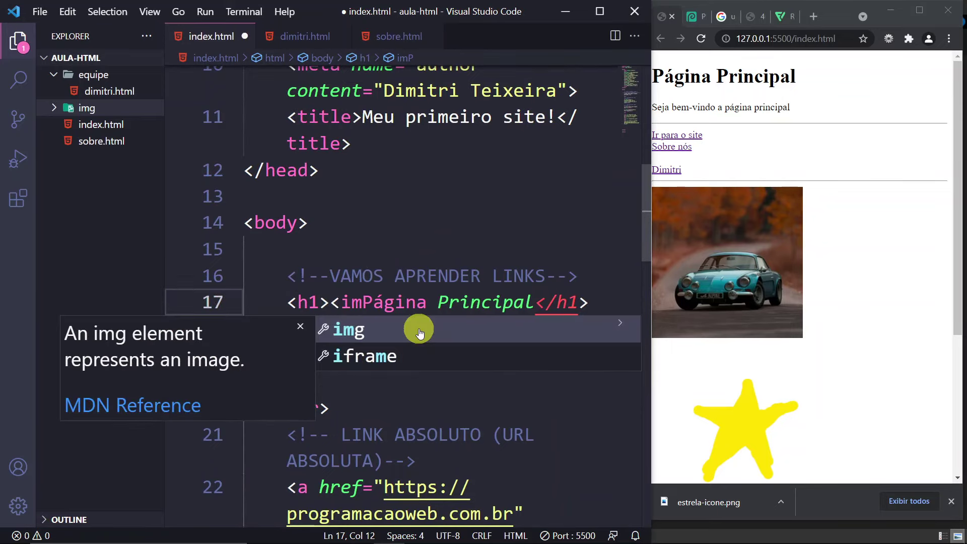
{"action": "left_click", "coordinate": [420, 330]}
{"action": "type", "text": "src=\""}
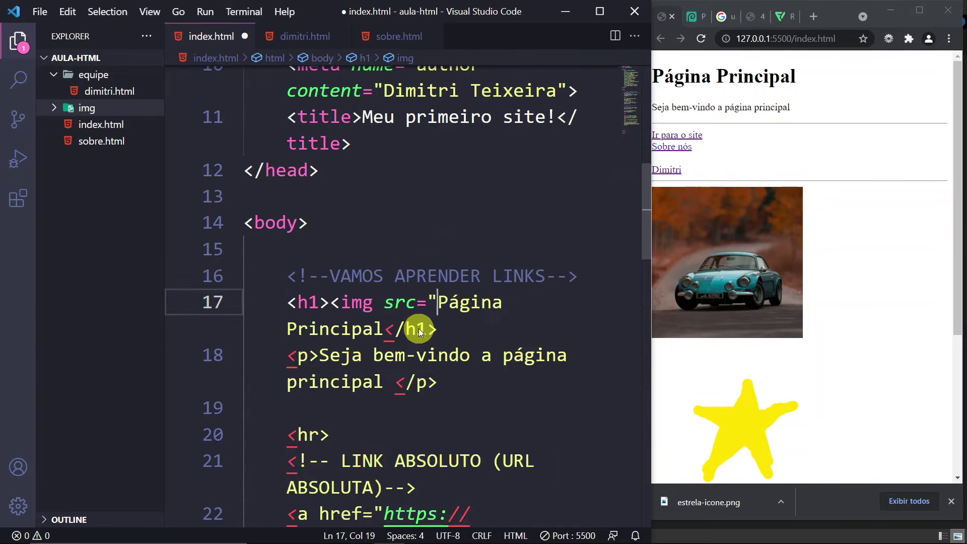
{"action": "type", "text": "\""}
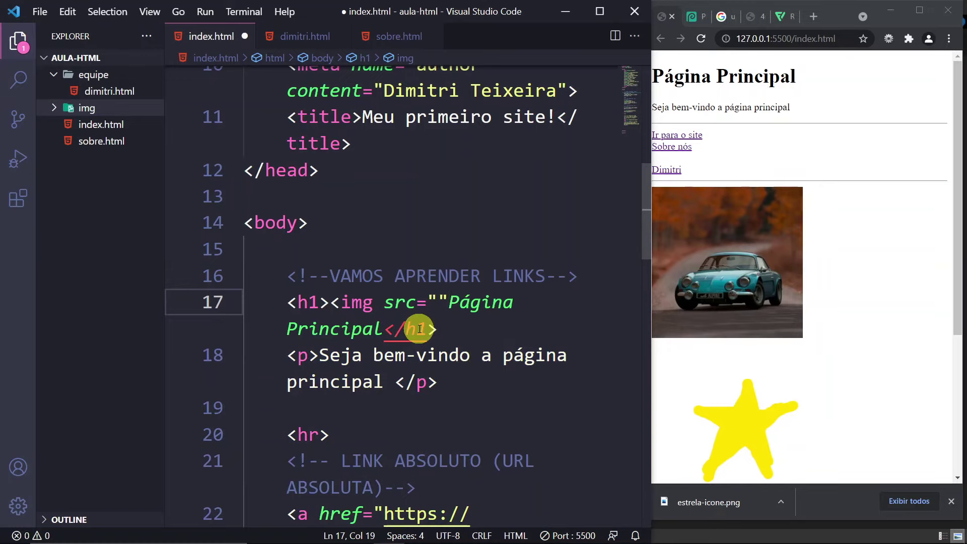
{"action": "type", "text": "im"}
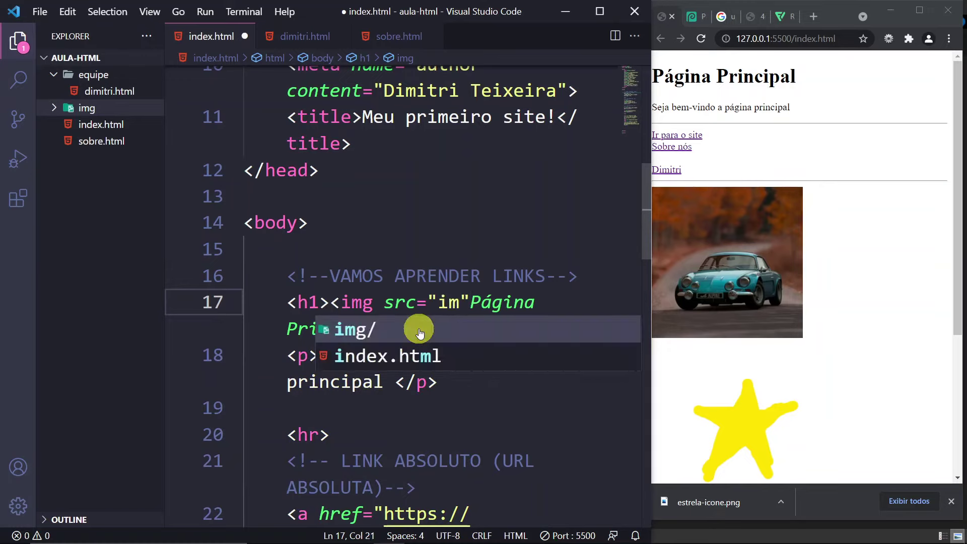
{"action": "left_click", "coordinate": [420, 332]}
{"action": "left_click", "coordinate": [463, 366]}
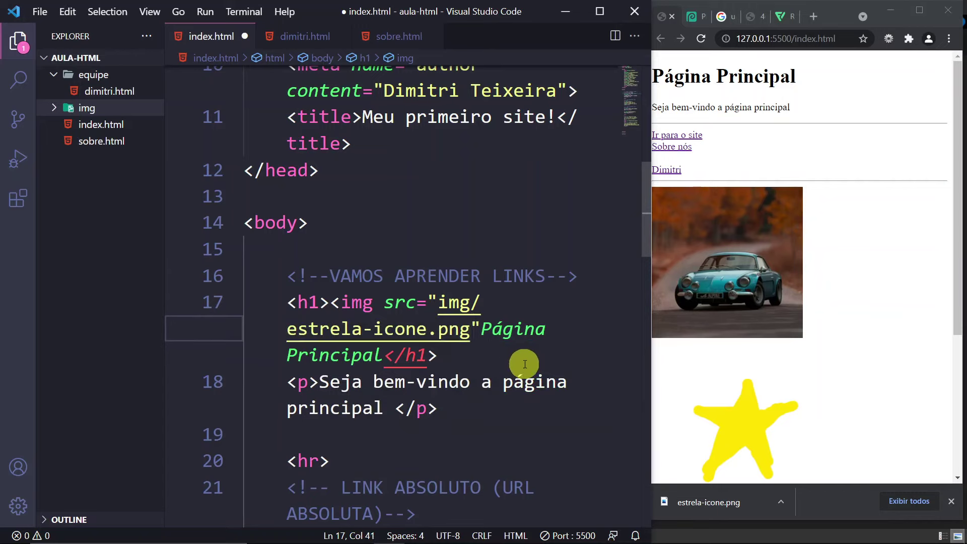
{"action": "type", "text": ">"}
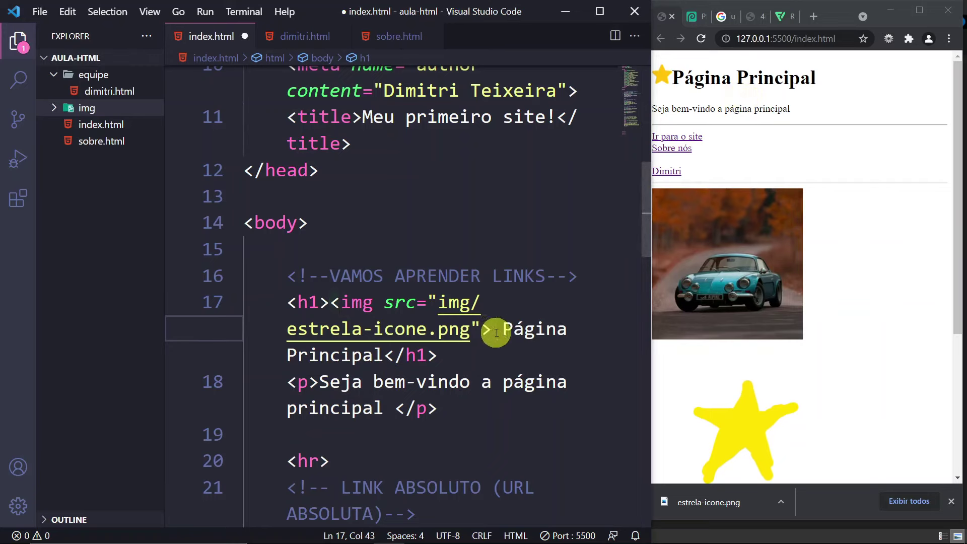
{"action": "key", "text": "ctrl+s"}
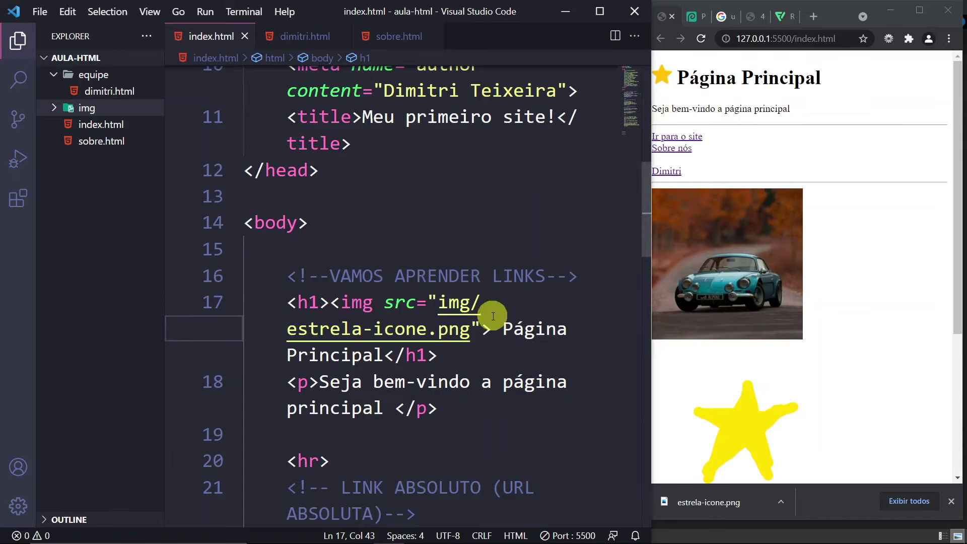
Step: Add a width attribute to the heading's star icon, trying 24 and settling on 20, and save the file
{"action": "type", "text": "wi"}
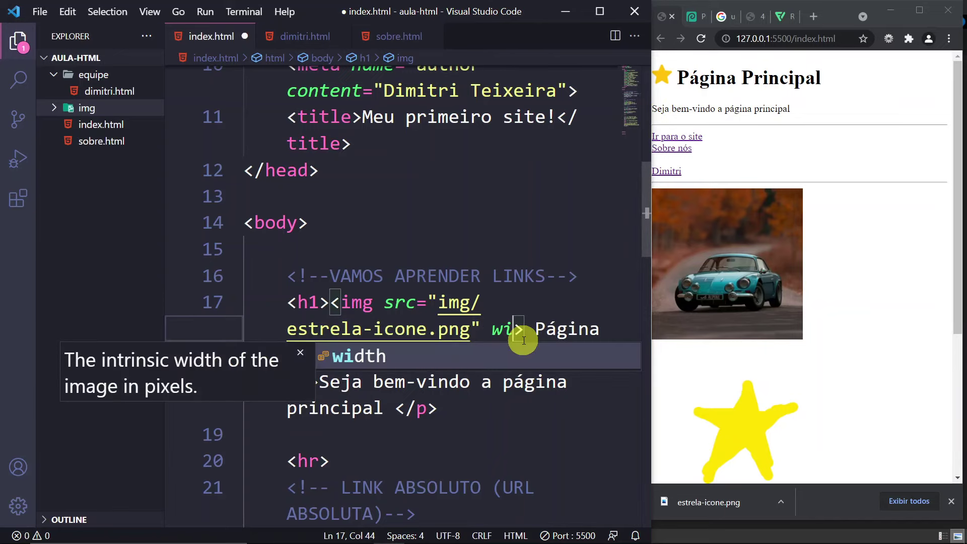
{"action": "key", "text": "Return"}
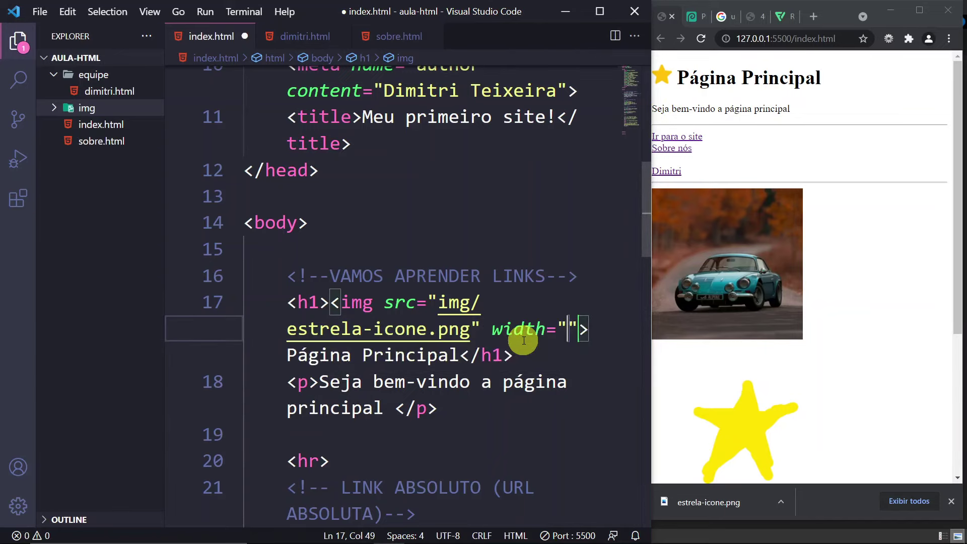
{"action": "type", "text": "24"}
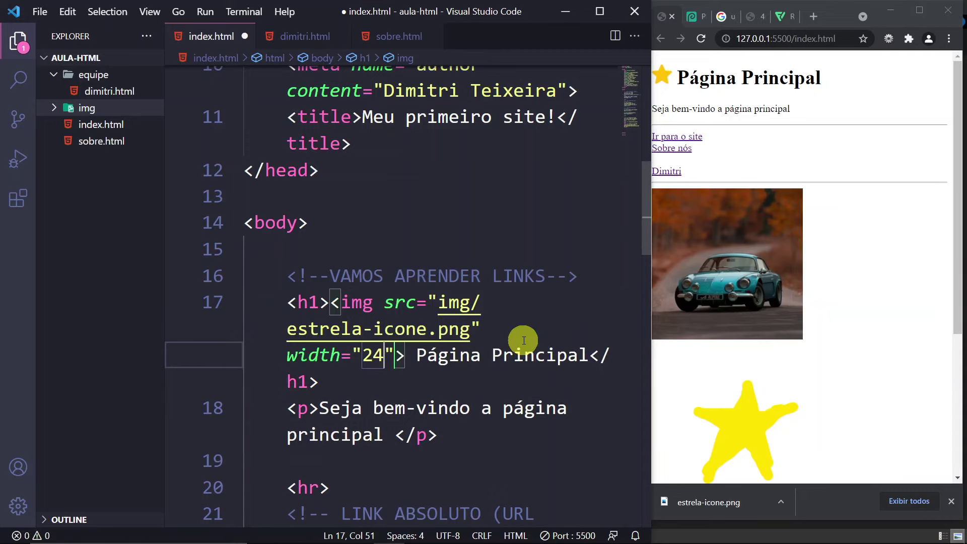
{"action": "key", "text": "ctrl+s"}
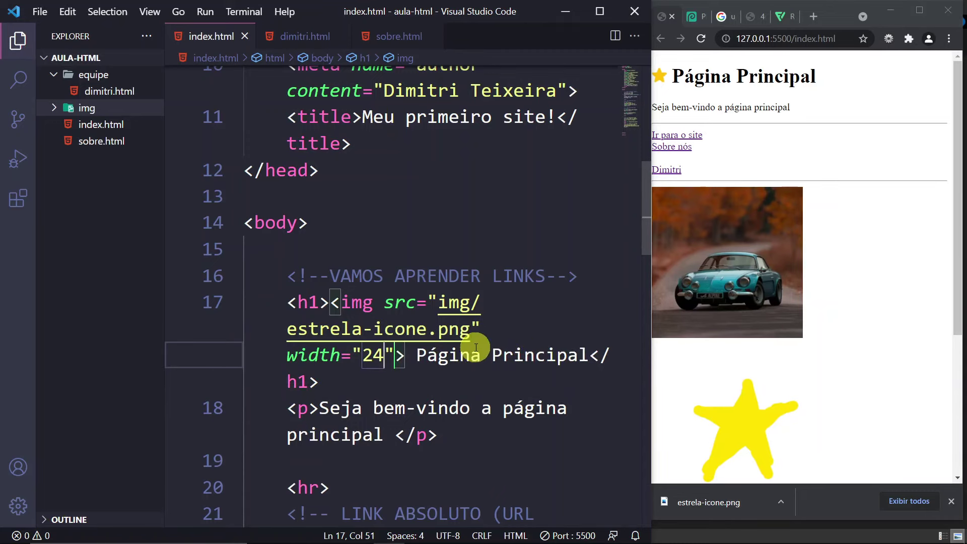
{"action": "key", "text": "BackSpace"}
{"action": "type", "text": "0"}
{"action": "key", "text": "ctrl+s"}
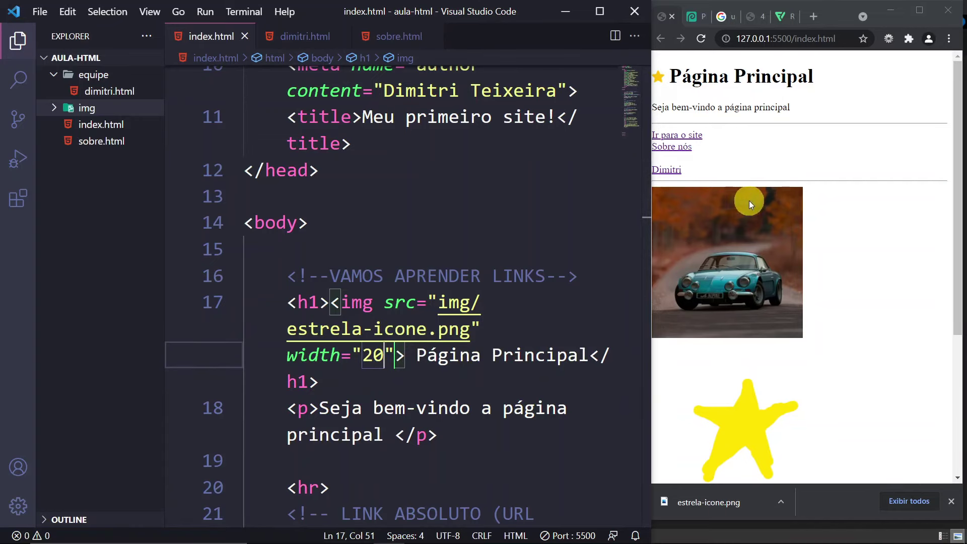
Step: Compare the images on the previewed page with their img tags, including the heading icon, the GIF's web address and img/carro.jpg
{"action": "scroll", "coordinate": [748, 202], "scroll_direction": "down", "scroll_amount": 5}
{"action": "scroll", "coordinate": [754, 212], "scroll_direction": "up", "scroll_amount": 5}
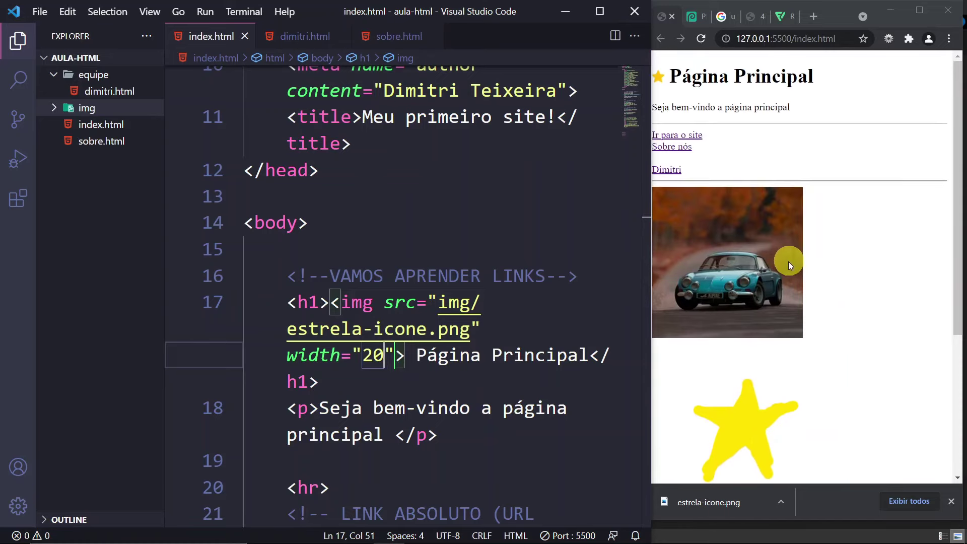
{"action": "left_click_drag", "start_coordinate": [329, 304], "coordinate": [406, 355]}
{"action": "scroll", "coordinate": [855, 306], "scroll_direction": "down", "scroll_amount": 4}
{"action": "scroll", "coordinate": [777, 183], "scroll_direction": "up", "scroll_amount": 5}
{"action": "scroll", "coordinate": [732, 270], "scroll_direction": "down", "scroll_amount": 5}
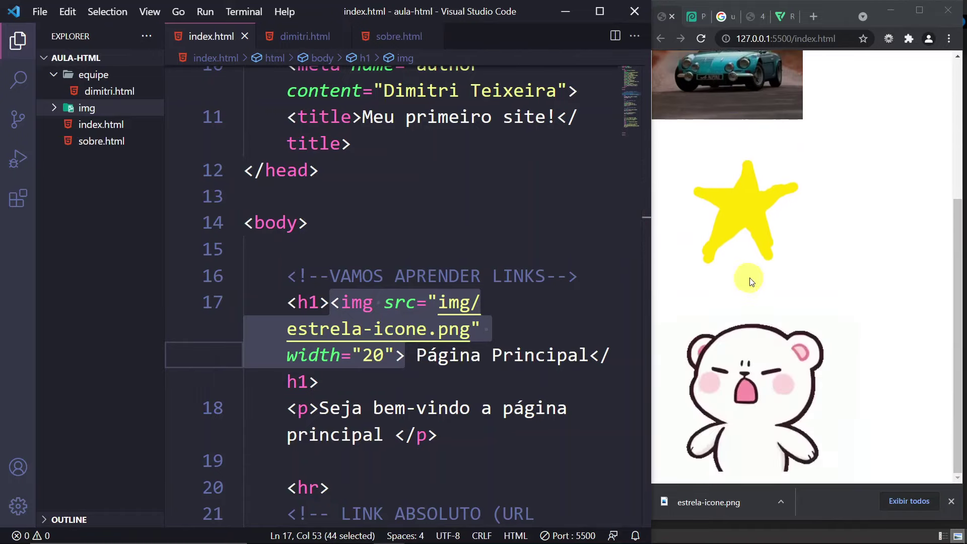
{"action": "scroll", "coordinate": [413, 303], "scroll_direction": "down", "scroll_amount": 1}
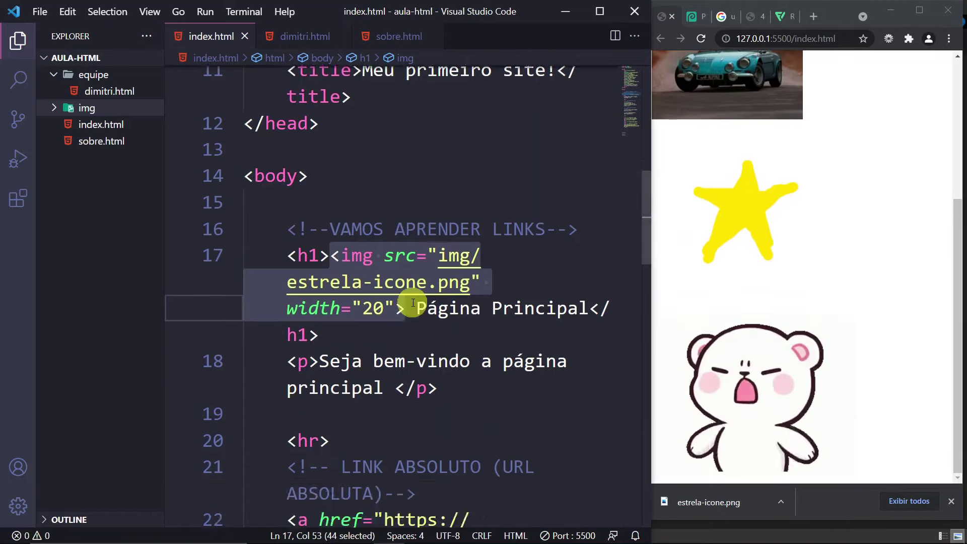
{"action": "scroll", "coordinate": [453, 274], "scroll_direction": "down", "scroll_amount": 10}
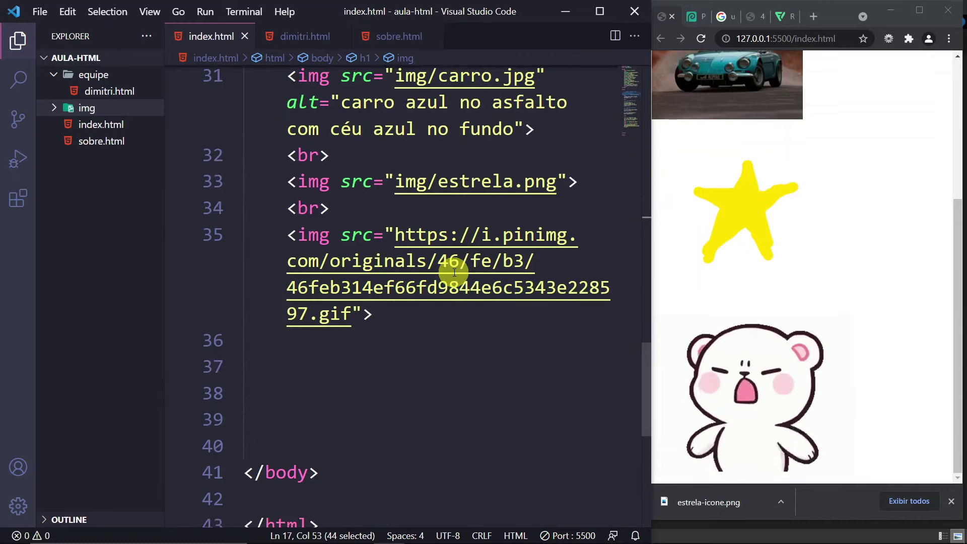
{"action": "scroll", "coordinate": [454, 273], "scroll_direction": "up", "scroll_amount": 2}
{"action": "left_click_drag", "start_coordinate": [395, 329], "coordinate": [411, 396]}
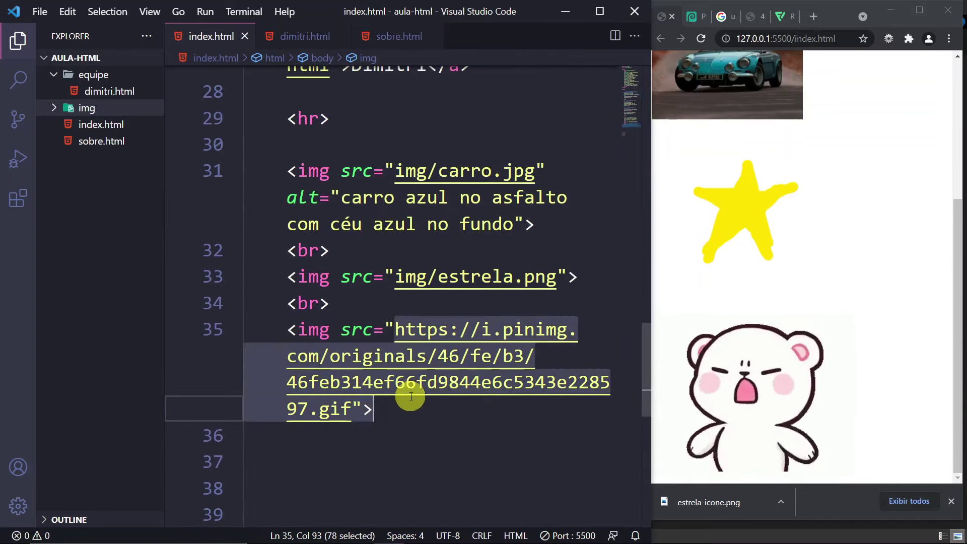
{"action": "left_click", "coordinate": [403, 196]}
{"action": "left_click_drag", "start_coordinate": [395, 170], "coordinate": [526, 171]}
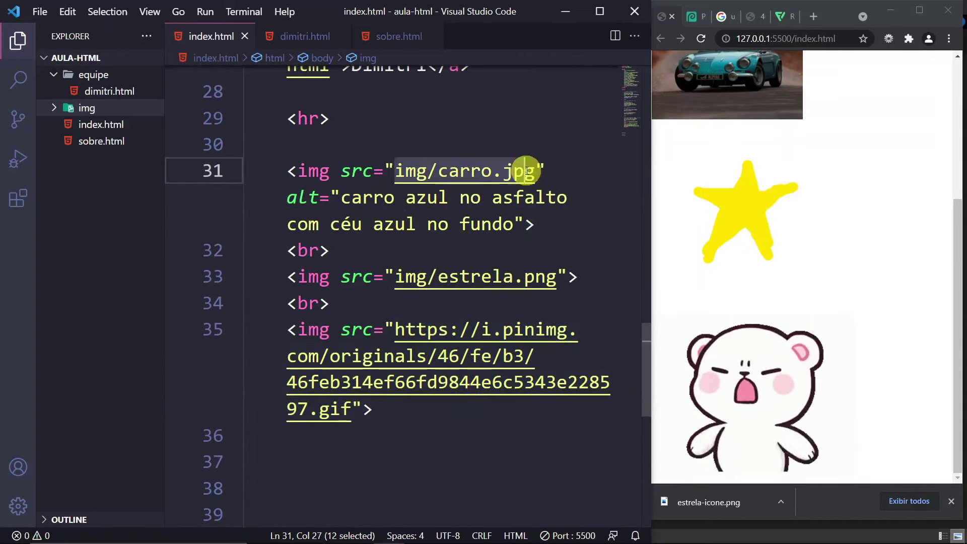
{"action": "left_click", "coordinate": [590, 169]}
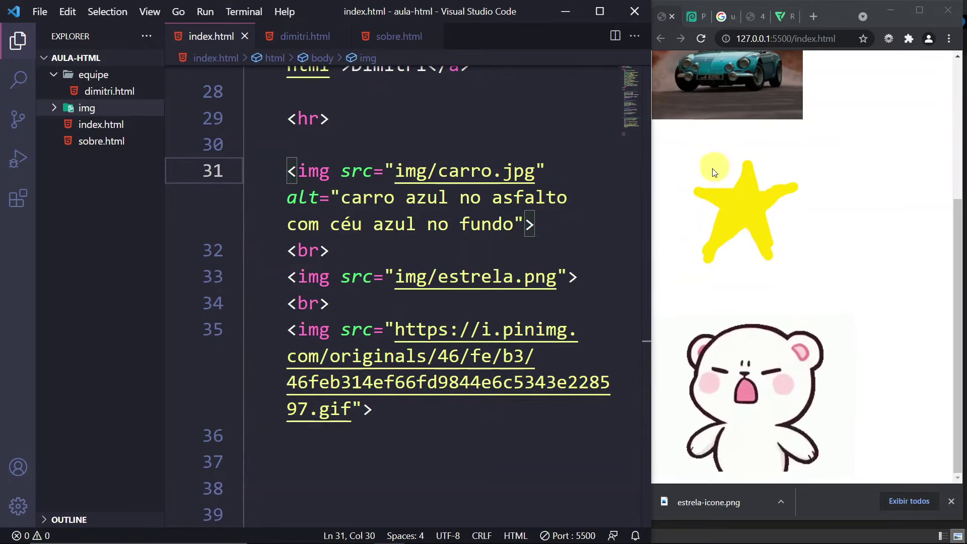
Step: Look over the heading icon, car, star and bear images on the previewed page, and dismiss the browser's download bar
{"action": "scroll", "coordinate": [723, 171], "scroll_direction": "up", "scroll_amount": 5}
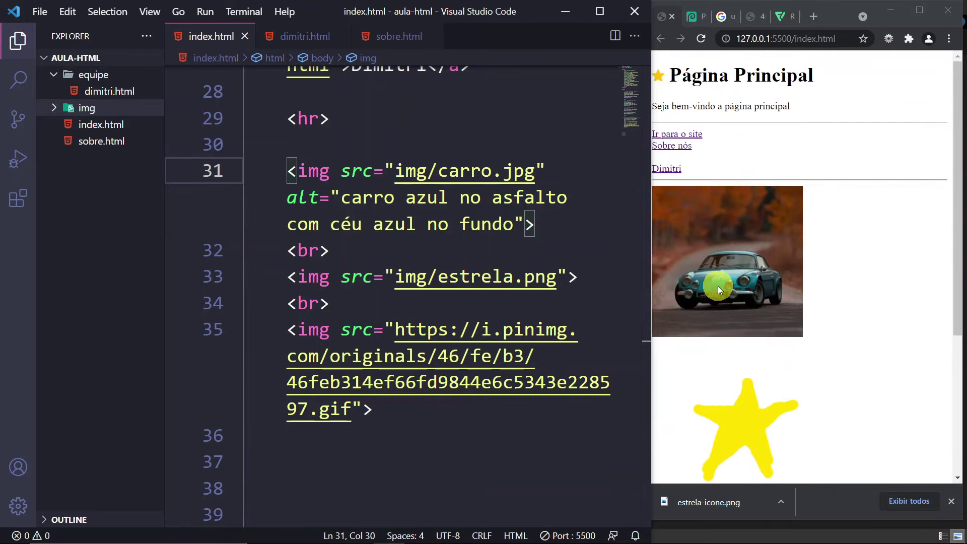
{"action": "scroll", "coordinate": [718, 286], "scroll_direction": "down", "scroll_amount": 4}
{"action": "scroll", "coordinate": [719, 210], "scroll_direction": "up", "scroll_amount": 4}
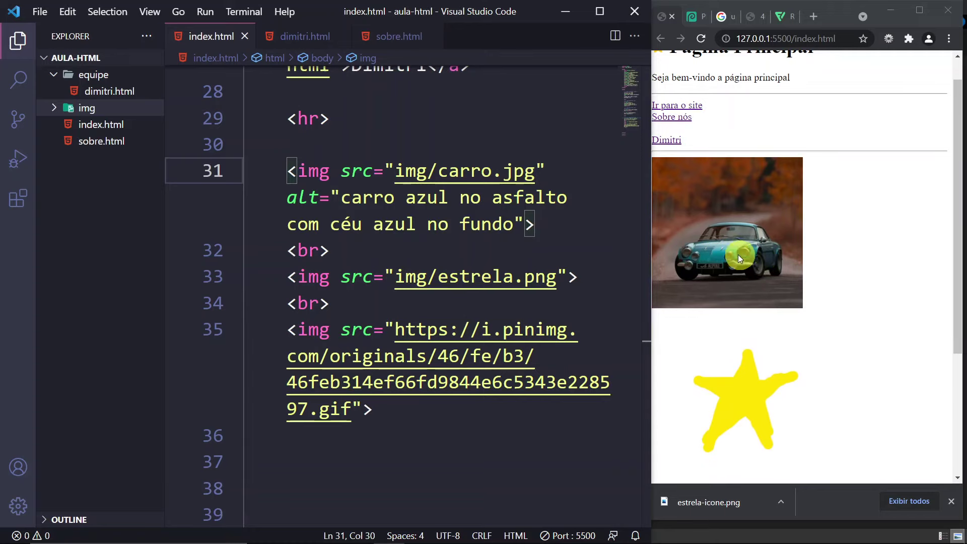
{"action": "scroll", "coordinate": [736, 256], "scroll_direction": "down", "scroll_amount": 4}
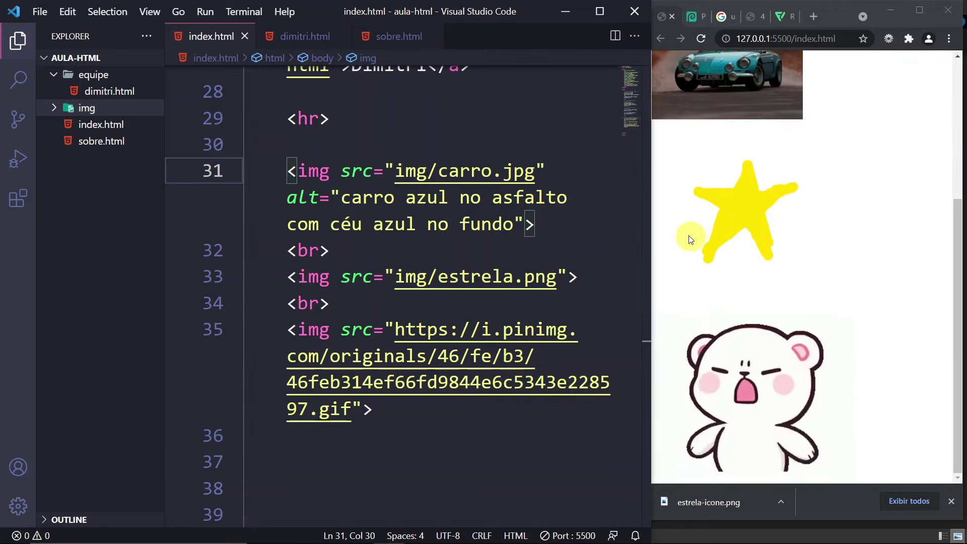
{"action": "left_click", "coordinate": [952, 502]}
{"action": "scroll", "coordinate": [821, 280], "scroll_direction": "up", "scroll_amount": 4}
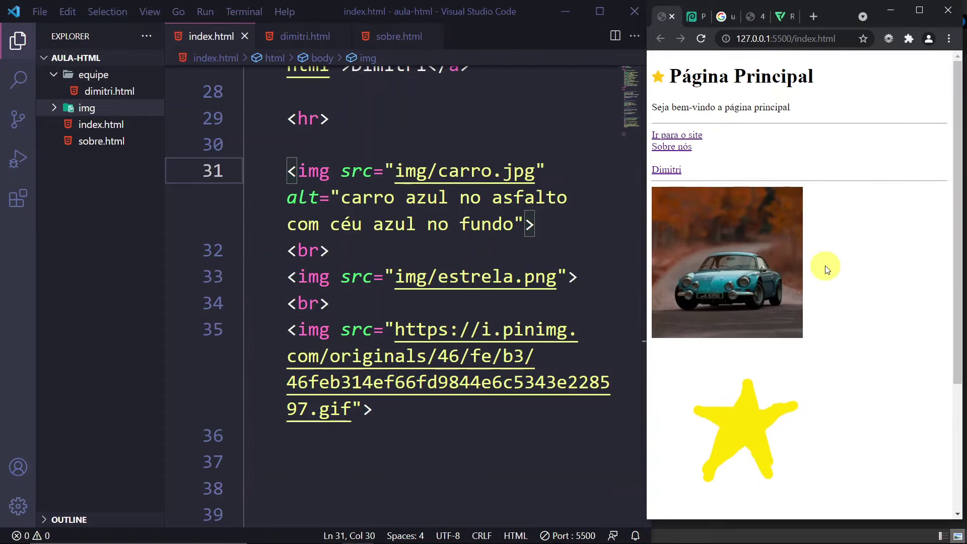
{"action": "scroll", "coordinate": [826, 272], "scroll_direction": "down", "scroll_amount": 3}
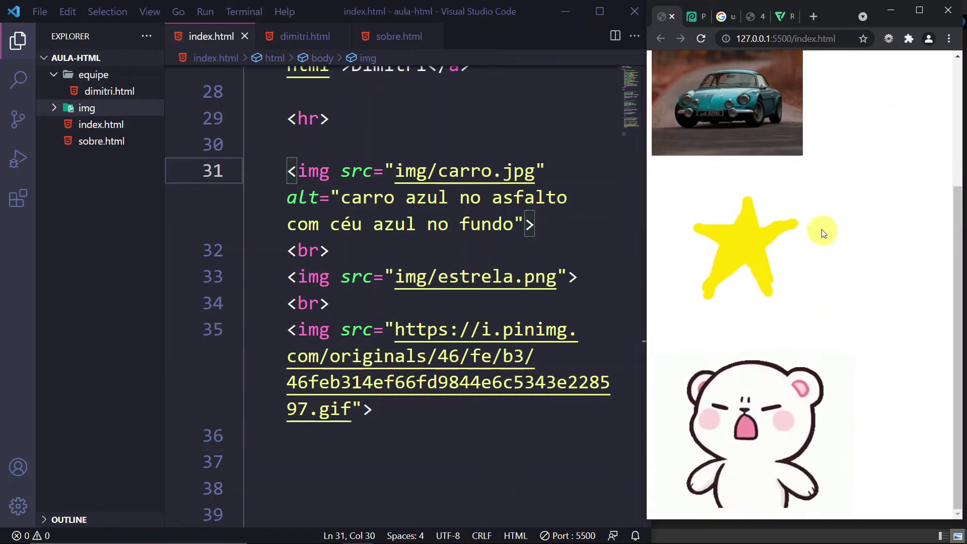
{"action": "scroll", "coordinate": [835, 243], "scroll_direction": "up", "scroll_amount": 2}
{"action": "scroll", "coordinate": [835, 244], "scroll_direction": "up", "scroll_amount": 2}
{"action": "scroll", "coordinate": [835, 244], "scroll_direction": "down", "scroll_amount": 3}
{"action": "scroll", "coordinate": [812, 188], "scroll_direction": "up", "scroll_amount": 3}
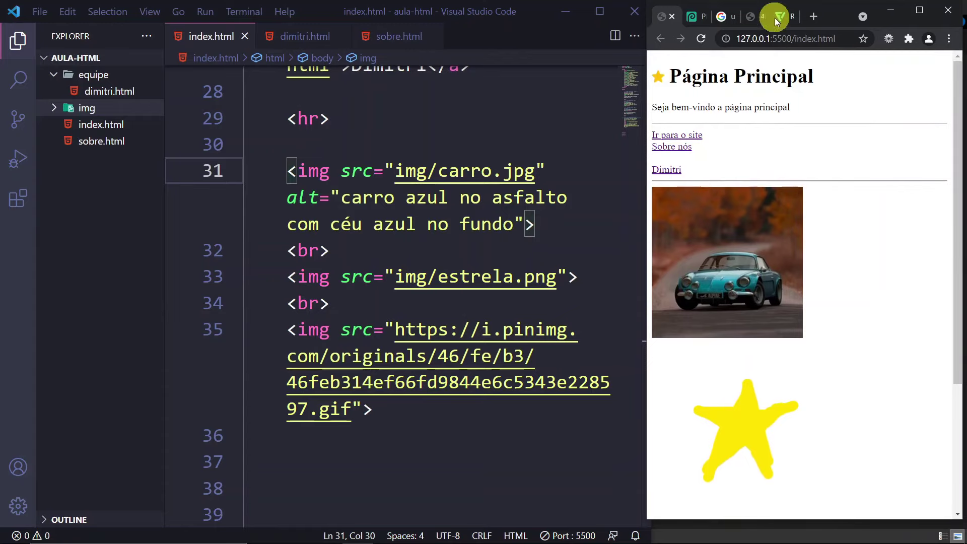
Step: Maximize the browser and open the Pexels home page in place of the "urso gif" Google search
{"action": "left_click", "coordinate": [691, 17]}
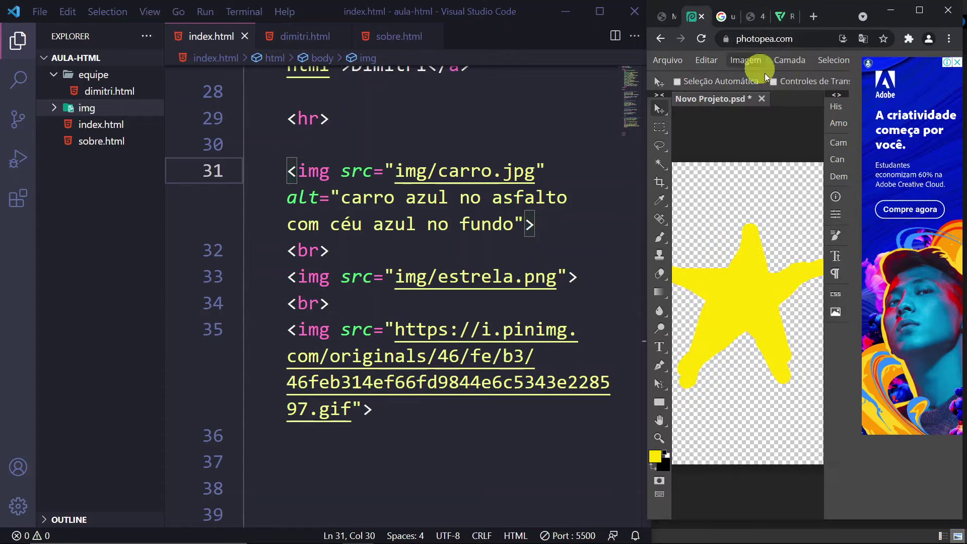
{"action": "left_click", "coordinate": [919, 10]}
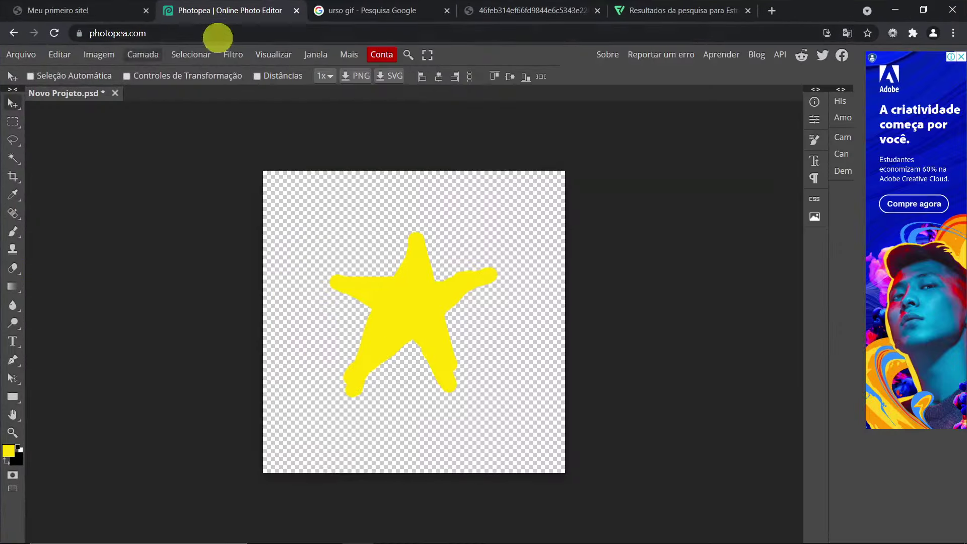
{"action": "left_click", "coordinate": [395, 12]}
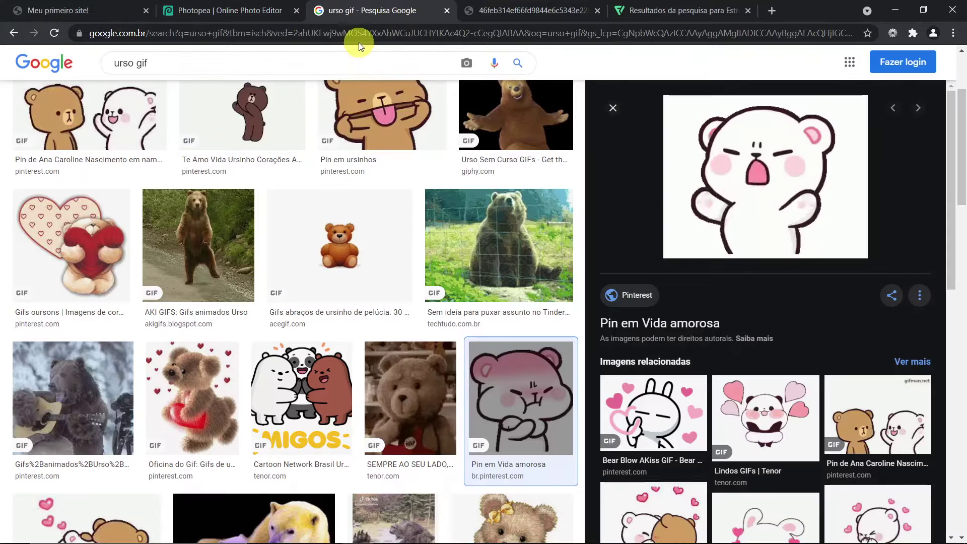
{"action": "left_click", "coordinate": [361, 35]}
{"action": "type", "text": "pexels"}
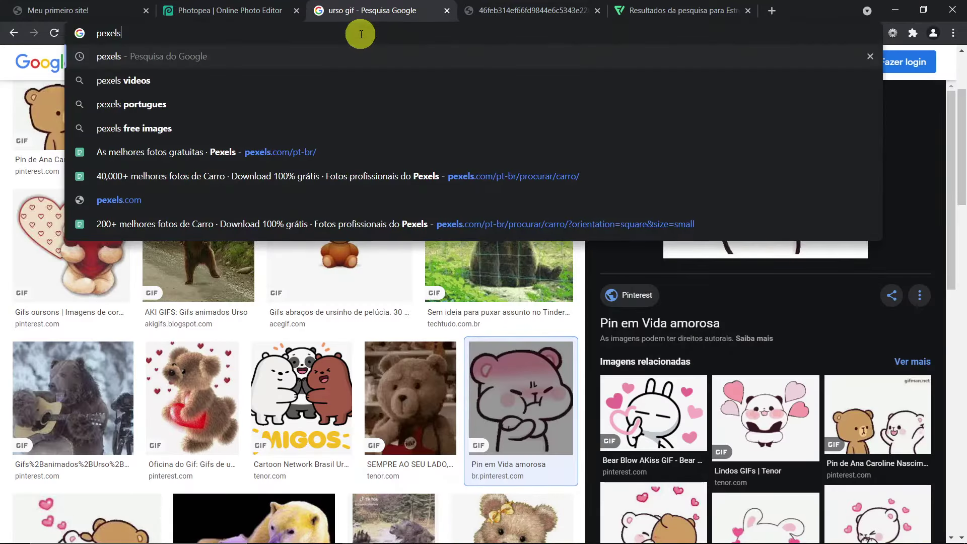
{"action": "key", "text": "Return"}
{"action": "left_click", "coordinate": [226, 186]}
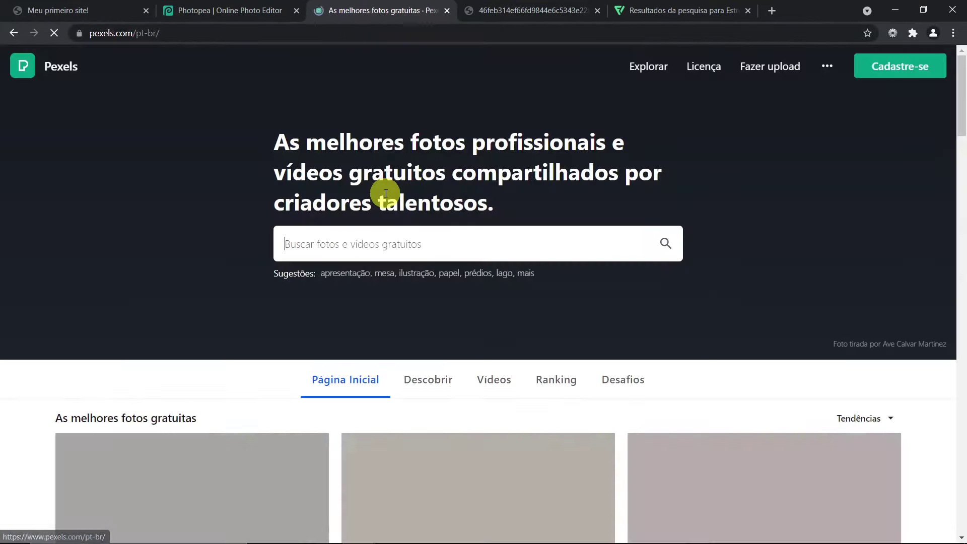
Step: Search Pexels for "computador" photos
{"action": "left_click", "coordinate": [395, 243]}
{"action": "type", "text": "comput"}
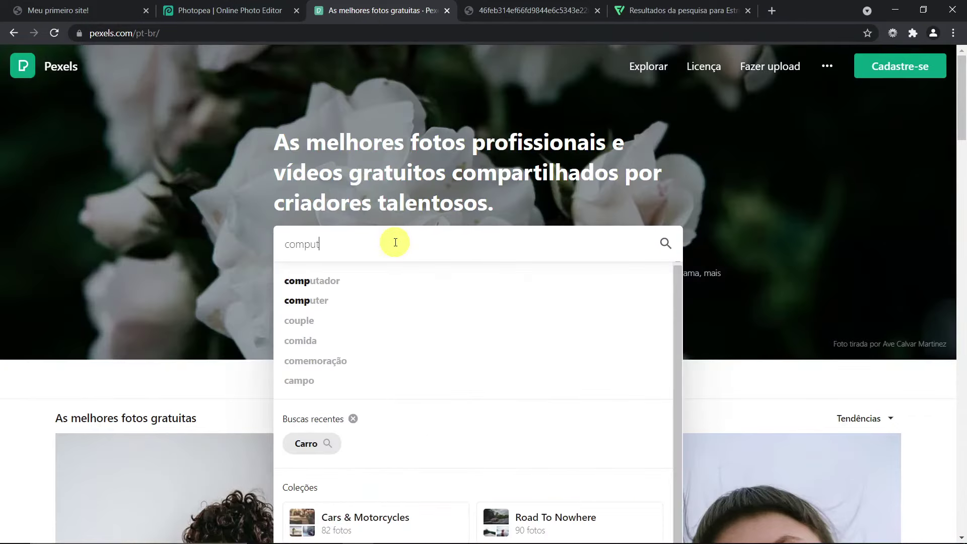
{"action": "type", "text": "ador"}
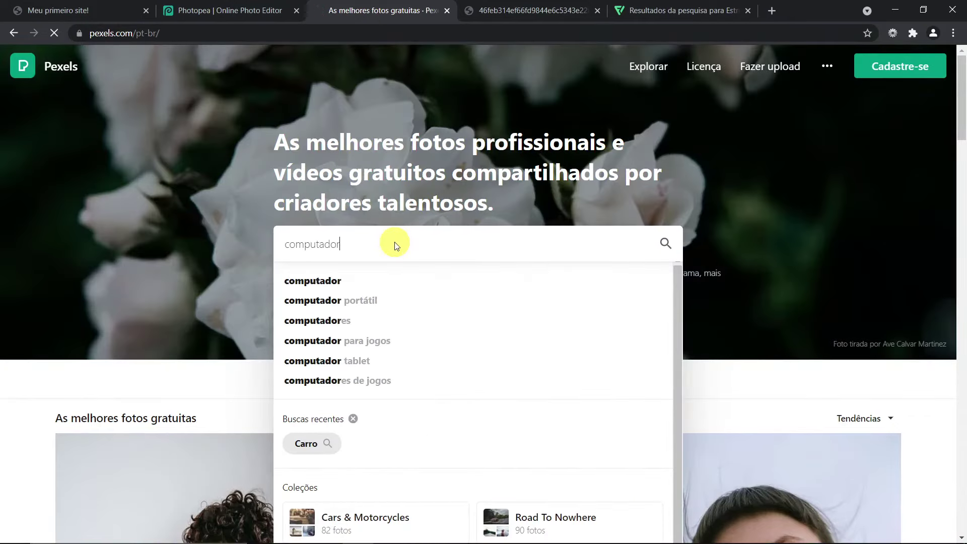
Step: Run the "computador" search and save the overhead photo of the laptop on a marble desk as computador.jpg in the aula-html img folder
{"action": "key", "text": "Return"}
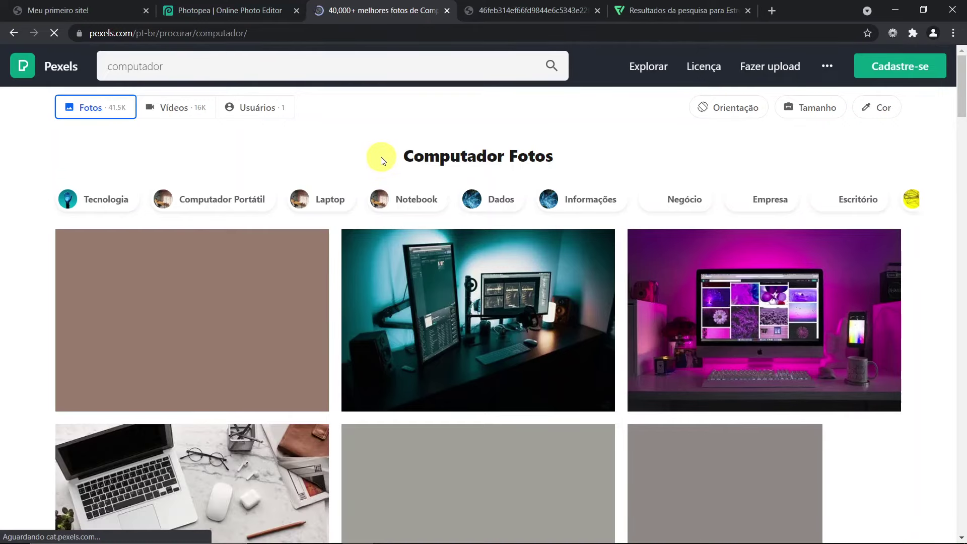
{"action": "scroll", "coordinate": [381, 161], "scroll_direction": "down", "scroll_amount": 9}
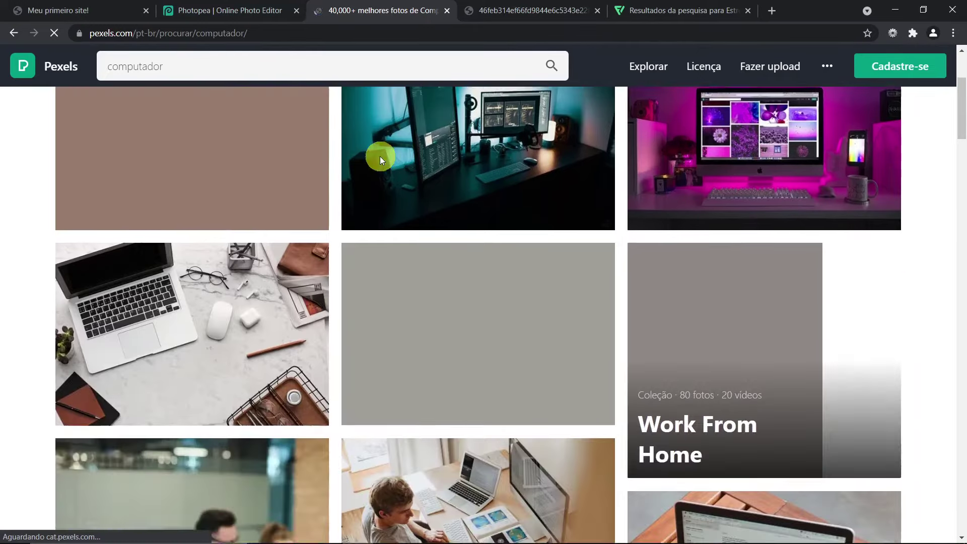
{"action": "scroll", "coordinate": [58, 332], "scroll_direction": "down", "scroll_amount": 10}
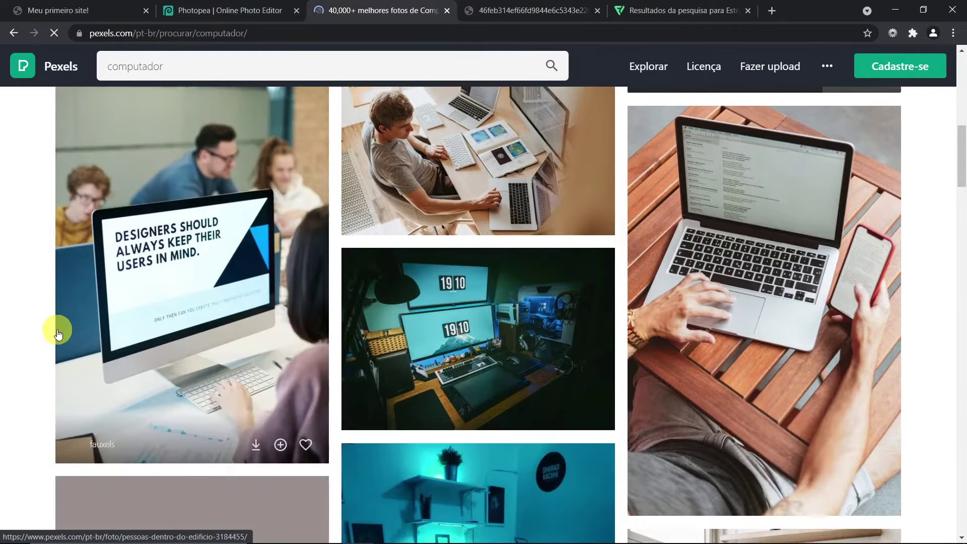
{"action": "scroll", "coordinate": [60, 332], "scroll_direction": "up", "scroll_amount": 8}
{"action": "scroll", "coordinate": [61, 331], "scroll_direction": "up", "scroll_amount": 9}
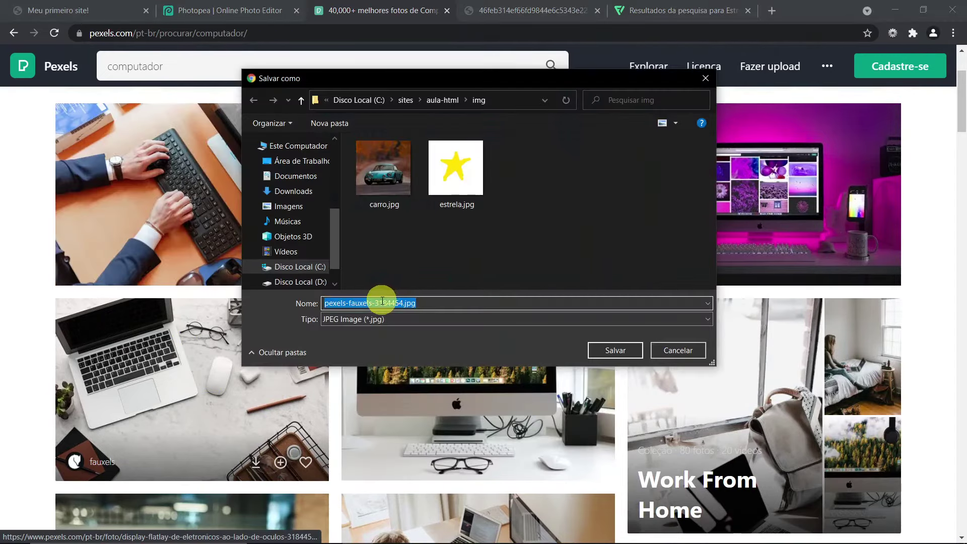
{"action": "left_click", "coordinate": [382, 302]}
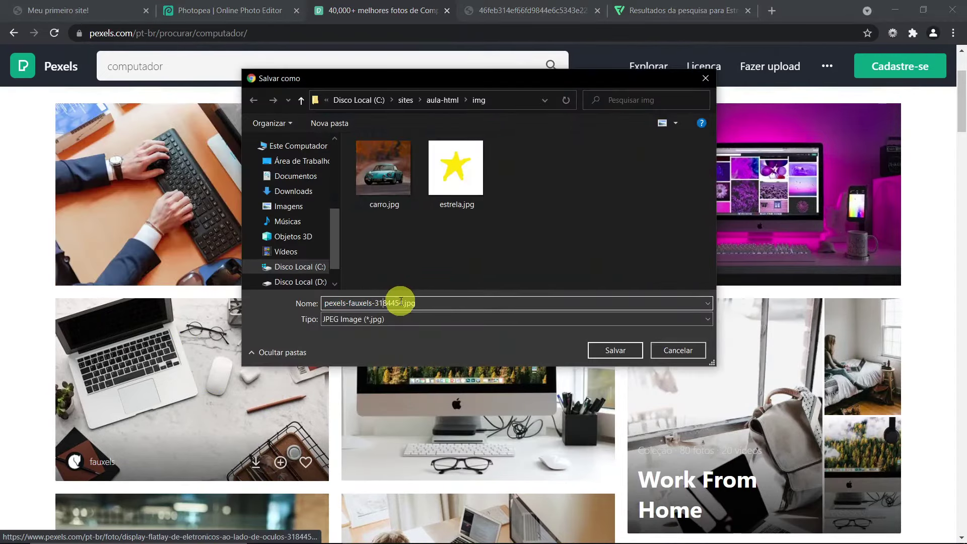
{"action": "double_click", "coordinate": [392, 302]}
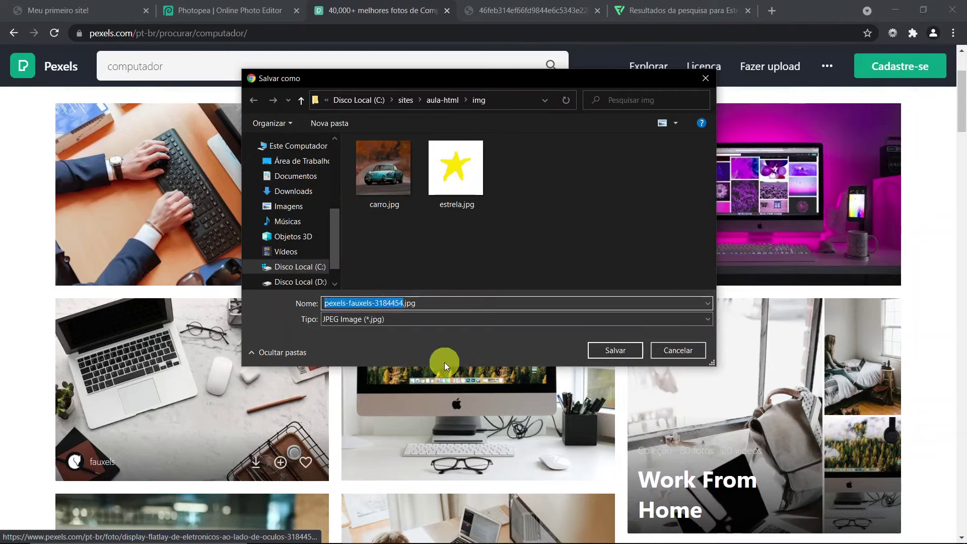
{"action": "type", "text": "computador"}
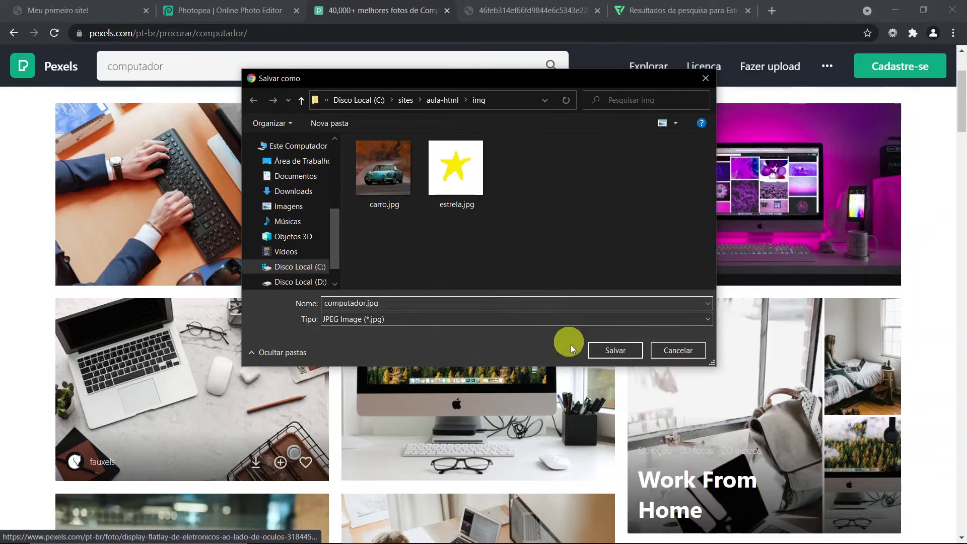
{"action": "left_click", "coordinate": [601, 348]}
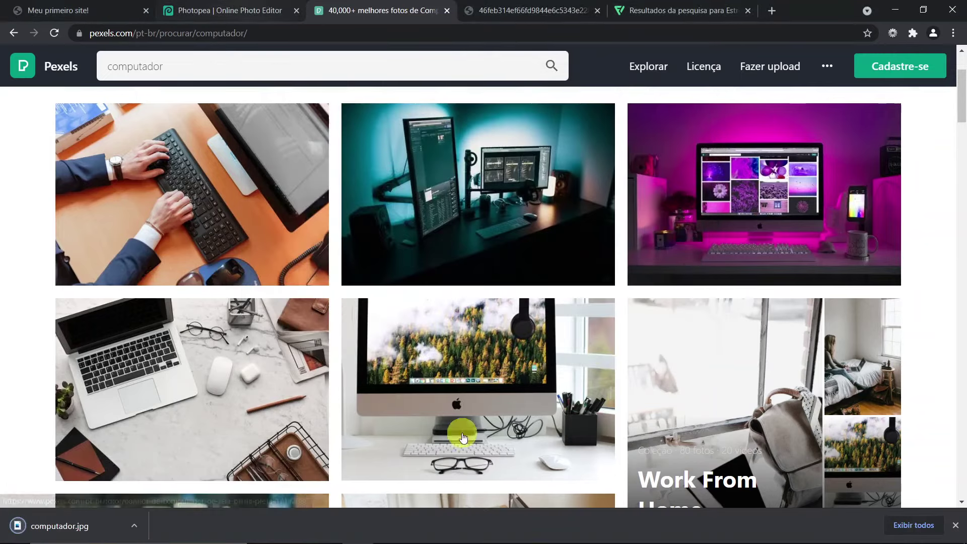
Step: Switch to Visual Studio Code and begin an img tag on the empty line between the hr and the carro.jpg image in index.html
{"action": "left_click", "coordinate": [388, 538]}
{"action": "scroll", "coordinate": [387, 347], "scroll_direction": "down", "scroll_amount": 2}
{"action": "left_click", "coordinate": [381, 313]}
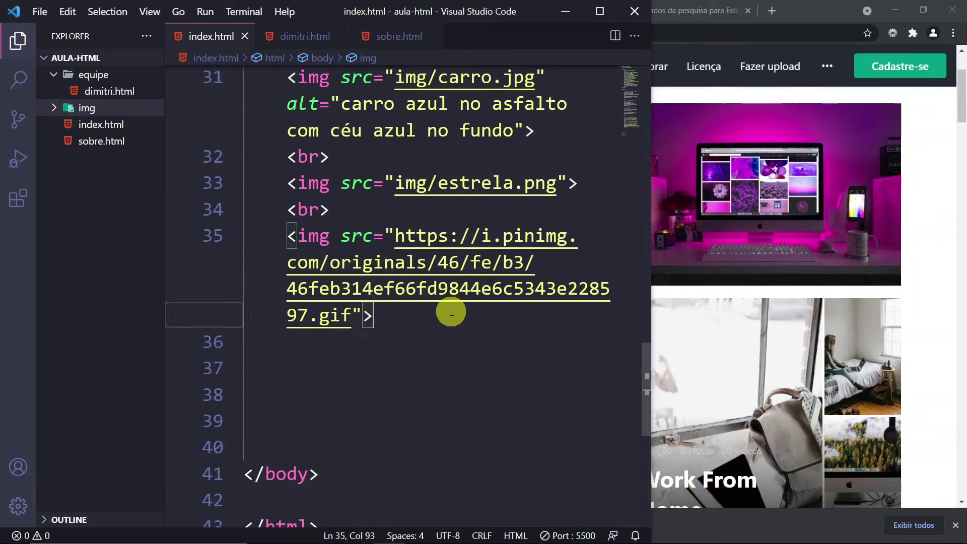
{"action": "scroll", "coordinate": [406, 317], "scroll_direction": "up", "scroll_amount": 3}
{"action": "left_click", "coordinate": [348, 197]}
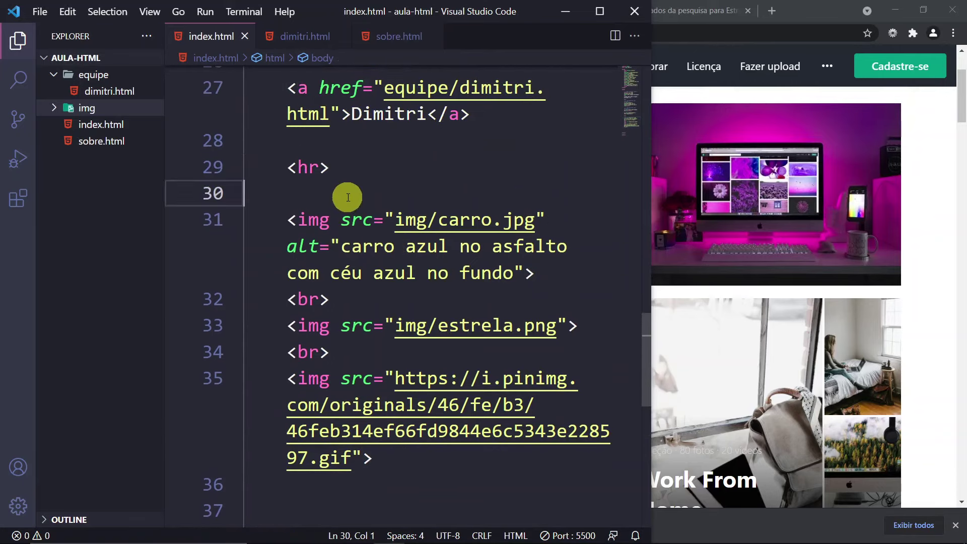
{"action": "key", "text": "Tab"}
{"action": "type", "text": "<"}
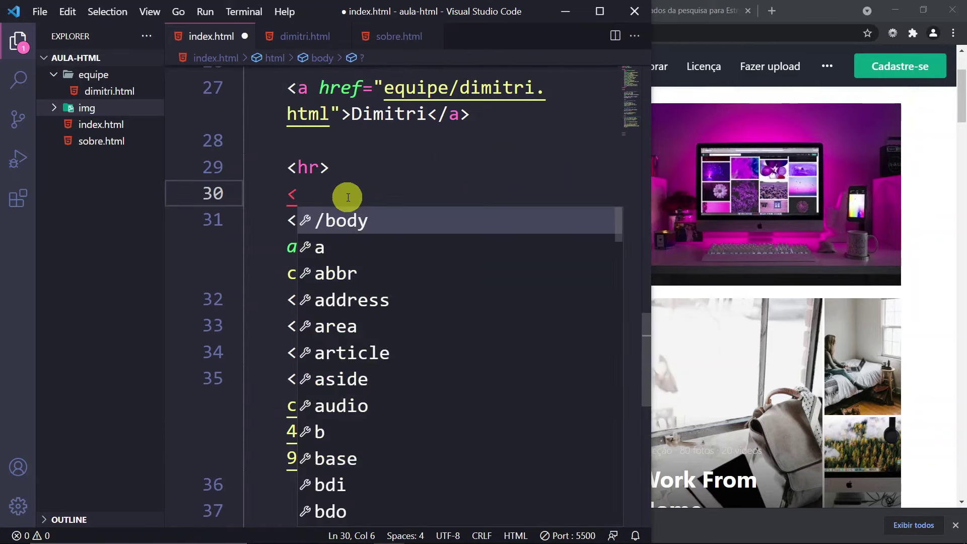
{"action": "type", "text": "img "}
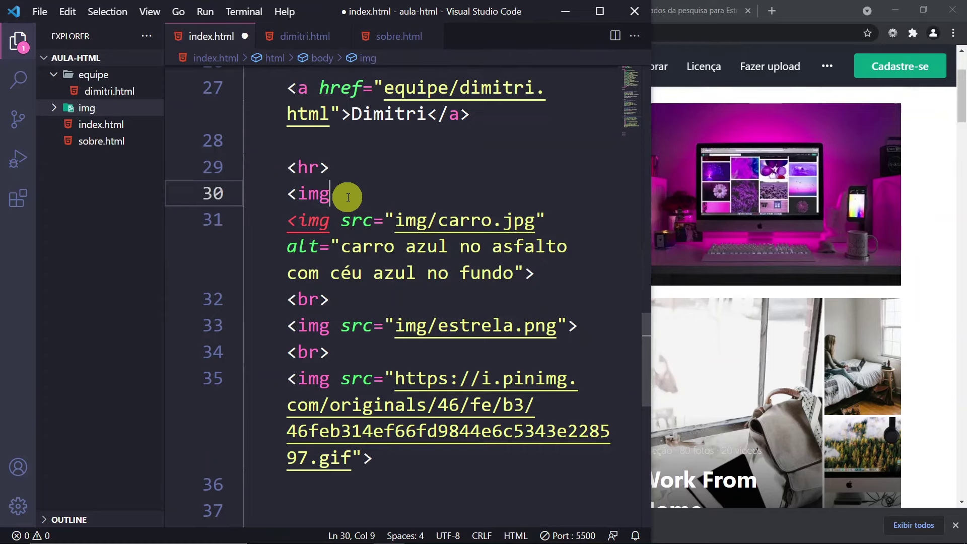
Step: Give the new img tag a src attribute pointing to img/computador.jpg
{"action": "type", "text": "sr"}
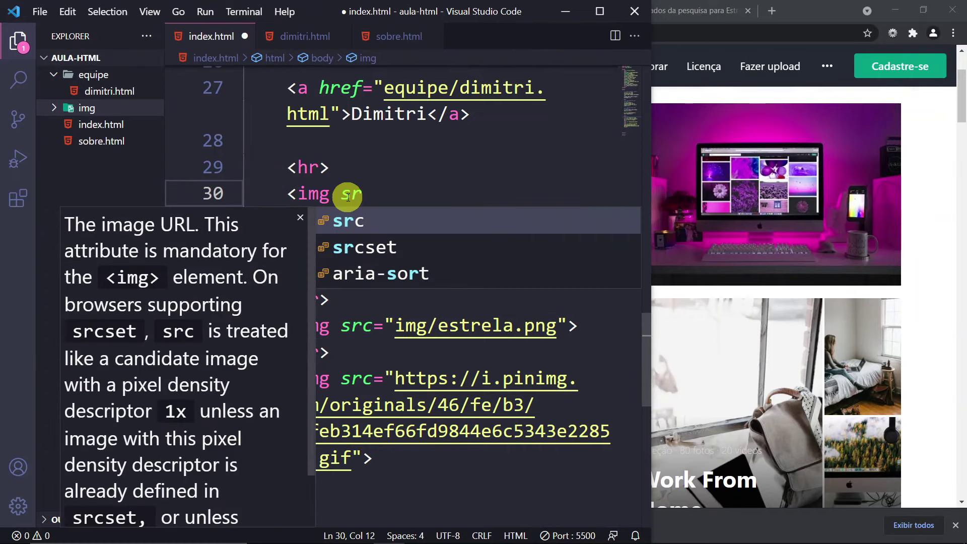
{"action": "key", "text": "Return"}
{"action": "type", "text": "img"}
{"action": "key", "text": "Return"}
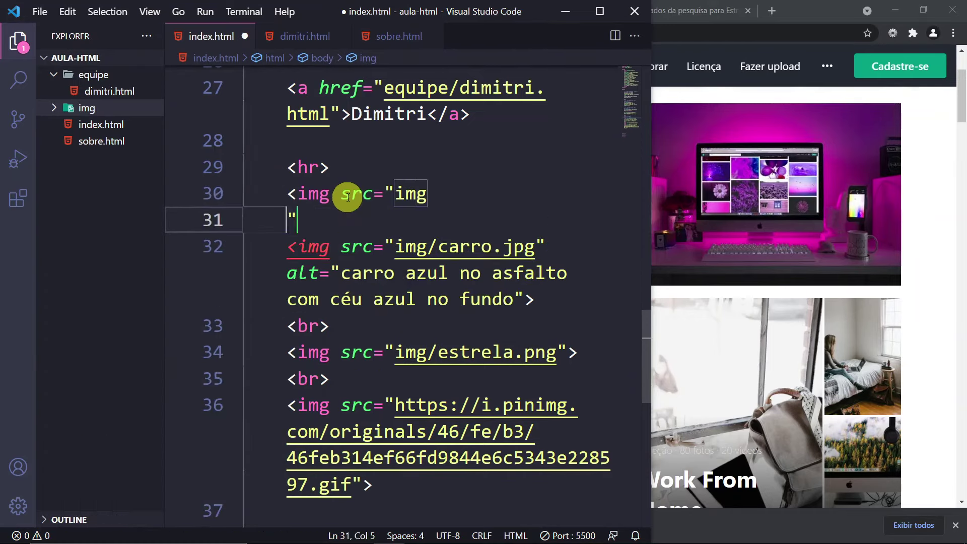
{"action": "key", "text": "ctrl+z"}
{"action": "type", "text": "/"}
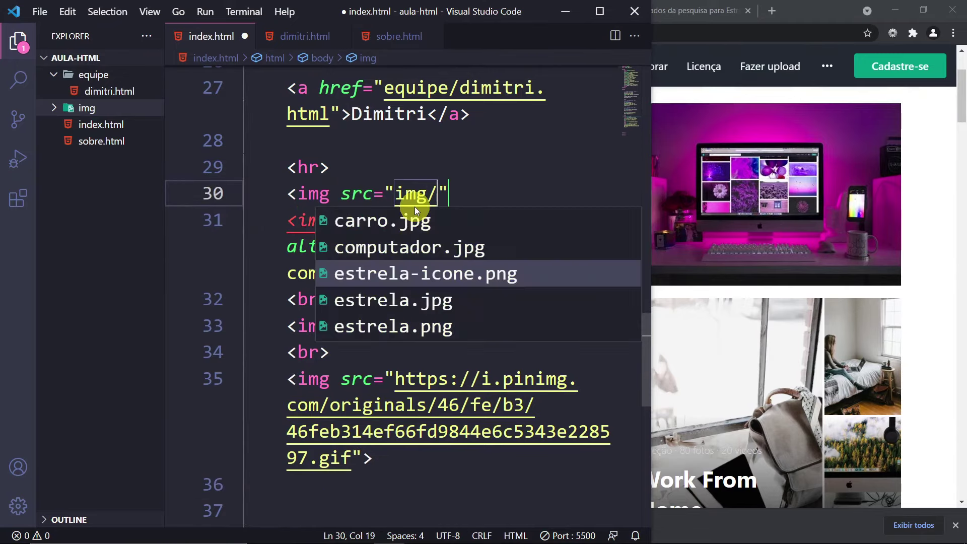
{"action": "left_click", "coordinate": [388, 246]}
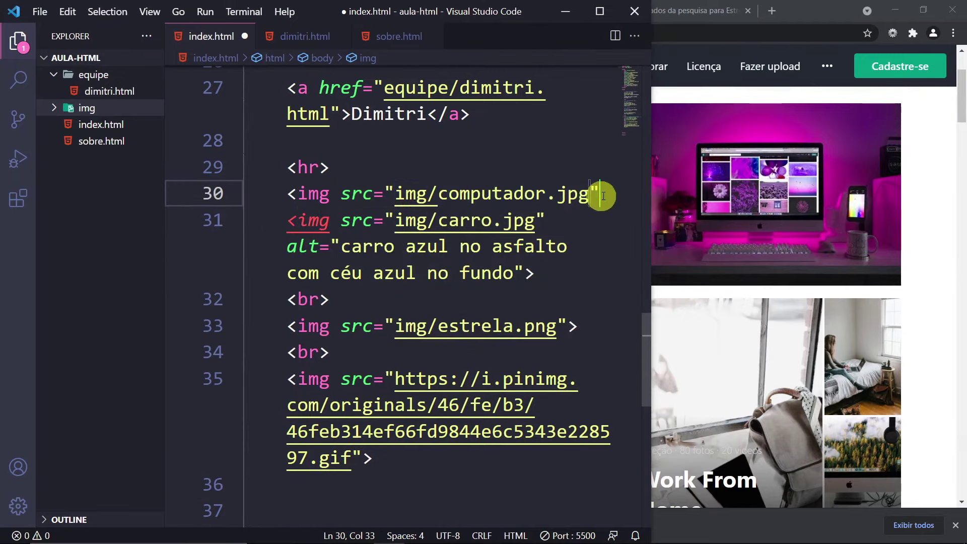
Step: Add a width of 400 to the computador.jpg image, close its tag and save index.html
{"action": "type", "text": "wi"}
{"action": "key", "text": "Return"}
{"action": "type", "text": "300"}
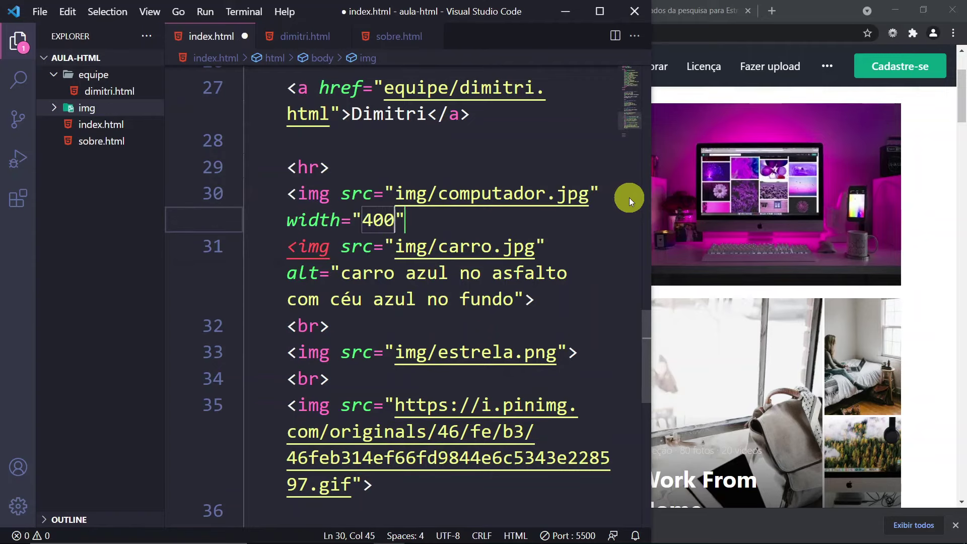
{"action": "type", "text": ">"}
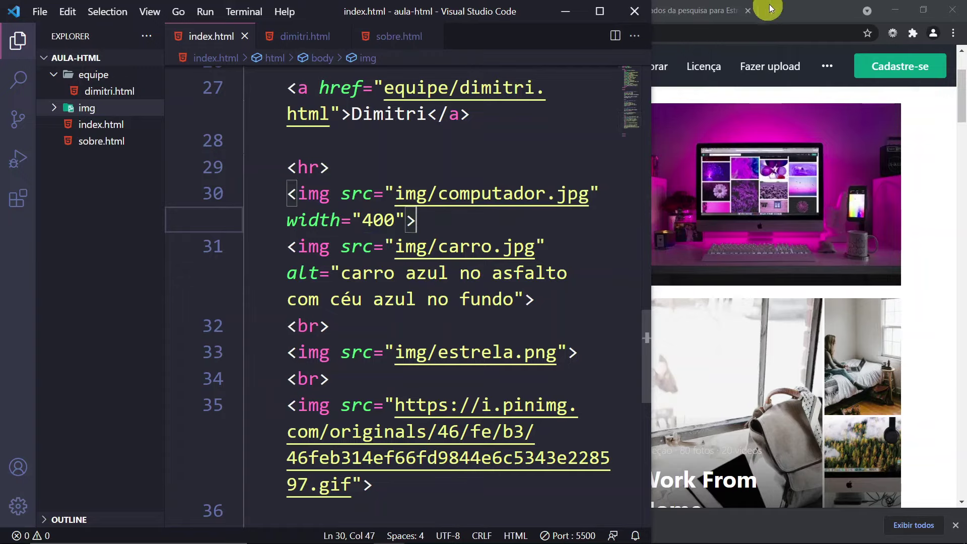
Step: Switch to the browser and open the "Meu primeiro site!" page to check the computer image
{"action": "left_click", "coordinate": [828, 7]}
{"action": "left_click", "coordinate": [56, 10]}
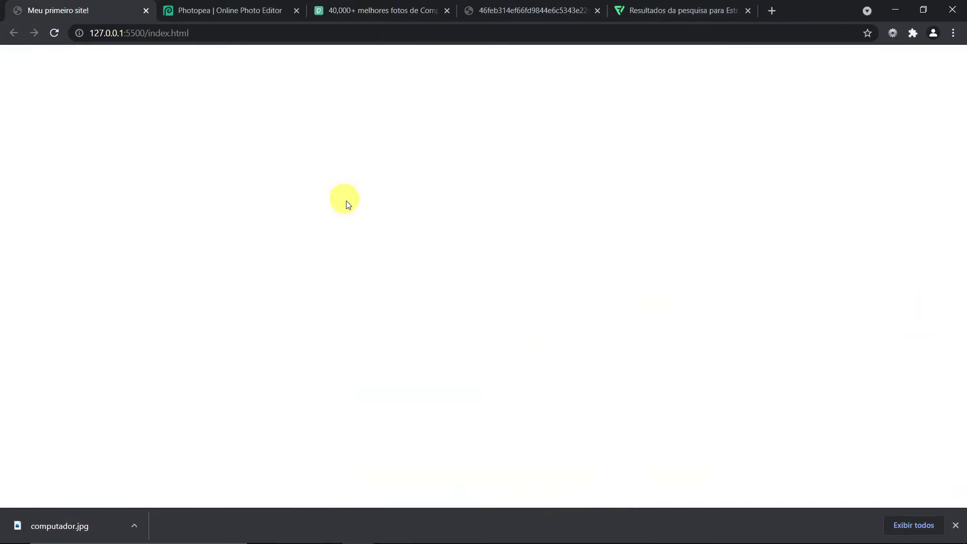